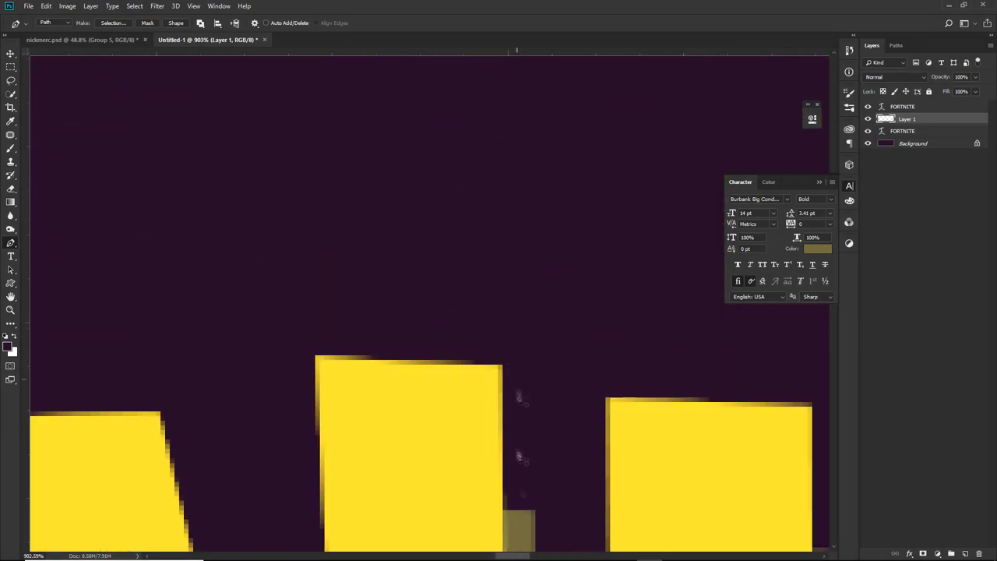
# Draw closed pen paths bridging the top-right corners of the letters N and I to their offset shadow copies.
pyautogui.click(503, 368)
pyautogui.click(447, 450)
pyautogui.scroll(-2, 447, 449)
pyautogui.moveTo(447, 450); pyautogui.dragTo(437, 226)
pyautogui.click(470, 340)
pyautogui.click(687, 197)
pyautogui.click(710, 296)
pyautogui.click(645, 347)
pyautogui.click(652, 231)
pyautogui.click(687, 196)
# Draw a closed pen path joining the bottom-left corner of the I to its shadow.
pyautogui.scroll(-3, 678, 338)
pyautogui.moveTo(730, 456); pyautogui.dragTo(543, 210)
pyautogui.scroll(4, 425, 368)
pyautogui.click(426, 369)
pyautogui.click(457, 489)
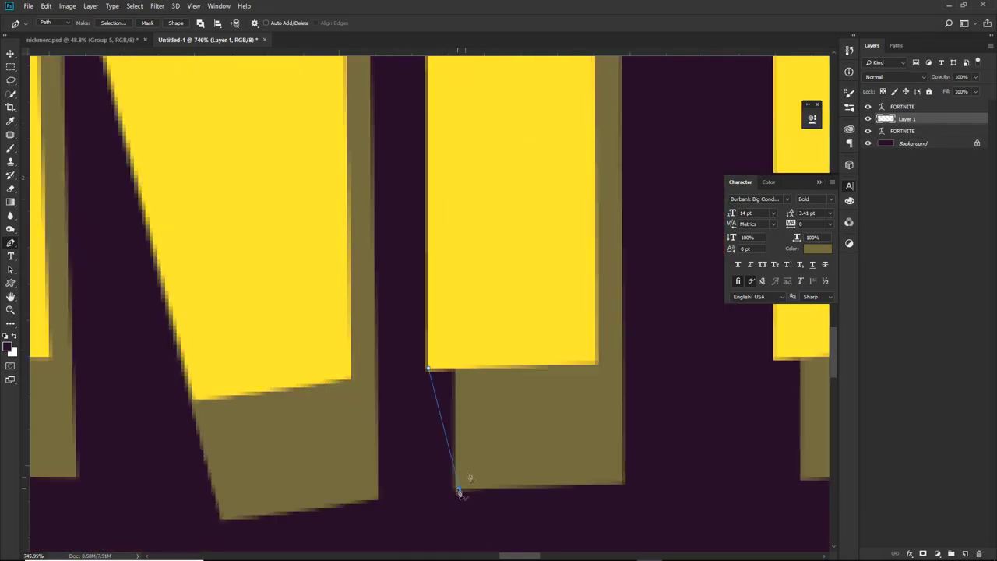
pyautogui.click(516, 307)
pyautogui.click(425, 369)
# Draw closed pen paths joining the second T's lower-left crossbar corner and bottom-left stem corner to its shadow.
pyautogui.scroll(-3, 425, 369)
pyautogui.moveTo(546, 86)
pyautogui.mouseDown()
pyautogui.moveTo(470, 445)
pyautogui.moveTo(506, 529)
pyautogui.mouseUp()
pyautogui.click(474, 319)
pyautogui.scroll(-2, 493, 396)
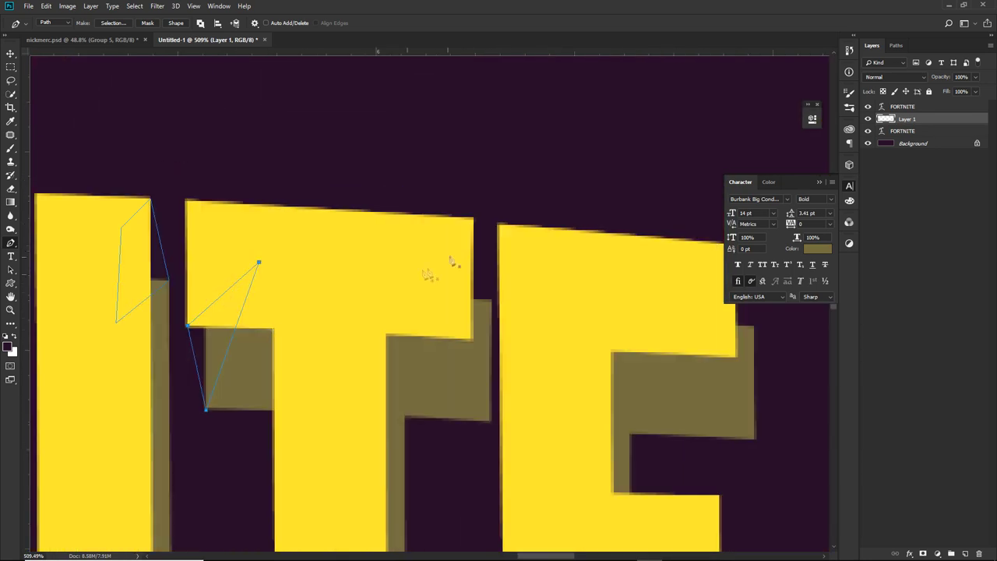
pyautogui.scroll(3, 489, 289)
pyautogui.click(390, 443)
pyautogui.click(418, 323)
pyautogui.click(377, 388)
# Draw a closed pen path bridging the bottom-left corner of the E to its shadow.
pyautogui.moveTo(637, 169); pyautogui.dragTo(513, 160)
pyautogui.click(411, 362)
pyautogui.click(422, 417)
pyautogui.click(459, 329)
pyautogui.click(411, 362)
# Draw a closed pen path joining the upper-right corner of the E's lowest arm to its shadow.
pyautogui.scroll(3, 580, 304)
pyautogui.click(560, 272)
pyautogui.click(578, 351)
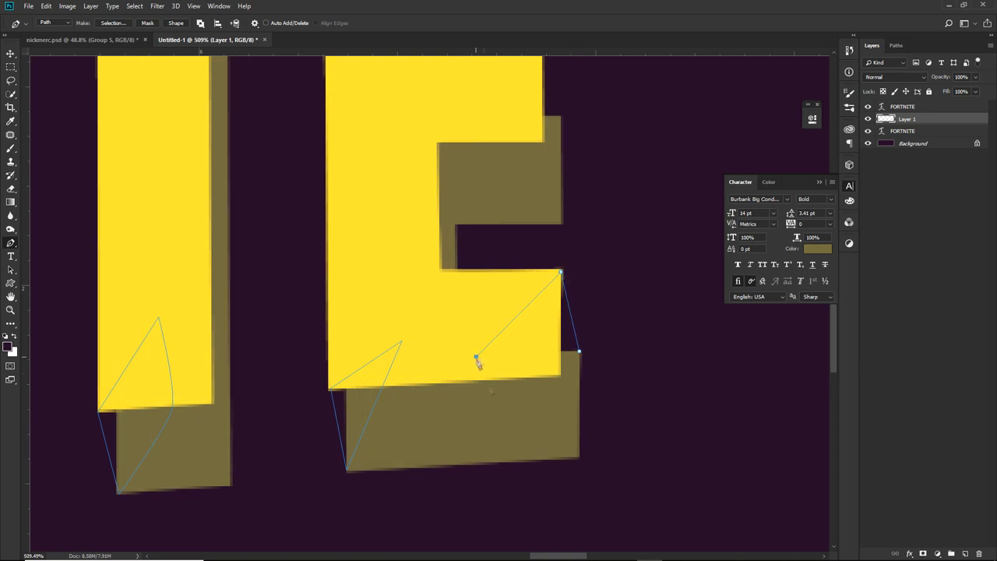
pyautogui.click(479, 357)
pyautogui.click(561, 272)
# Draw pen paths bridging the right-hand corners of the E's upper arms to the shadow.
pyautogui.moveTo(590, 214); pyautogui.dragTo(596, 379)
pyautogui.click(549, 201)
pyautogui.click(568, 283)
pyautogui.click(559, 163)
pyautogui.click(576, 246)
pyautogui.click(536, 278)
pyautogui.moveTo(493, 233); pyautogui.dragTo(496, 212)
pyautogui.click(507, 167)
pyautogui.click(558, 163)
# Fill the drawn corner paths with the shadow's olive colour and remove the paths.
pyautogui.scroll(3, 560, 159)
pyautogui.scroll(-8, 522, 194)
pyautogui.scroll(-2, 484, 211)
pyautogui.rightClick(495, 191)
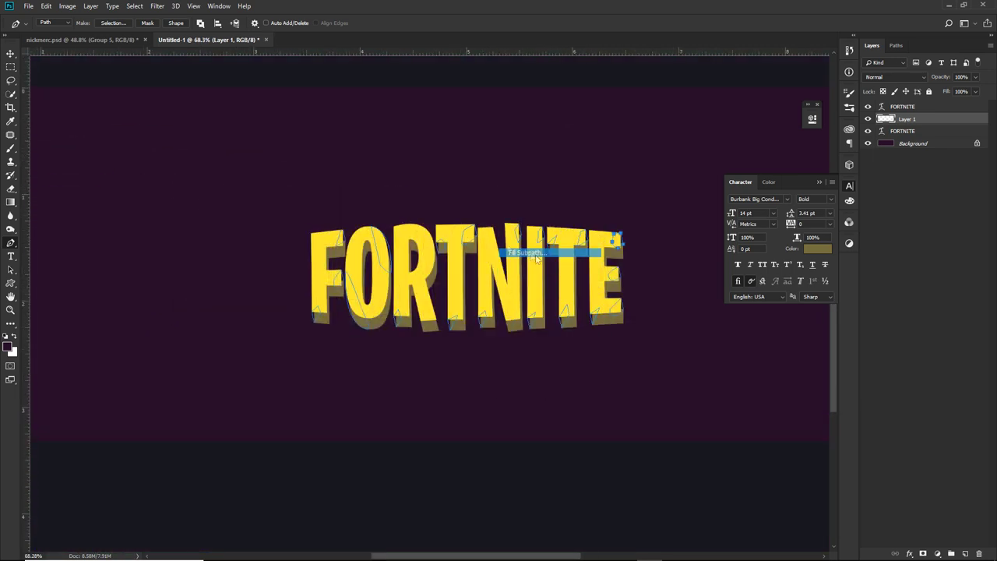
pyautogui.click(514, 250)
pyautogui.click(857, 481)
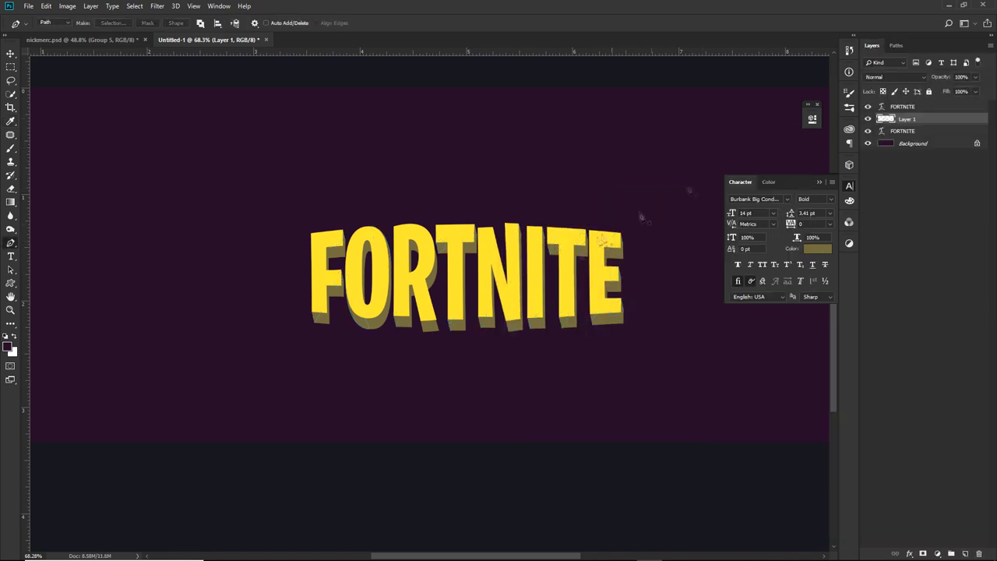
# Show the vertical guide at the centre of the canvas.
pyautogui.press('v')
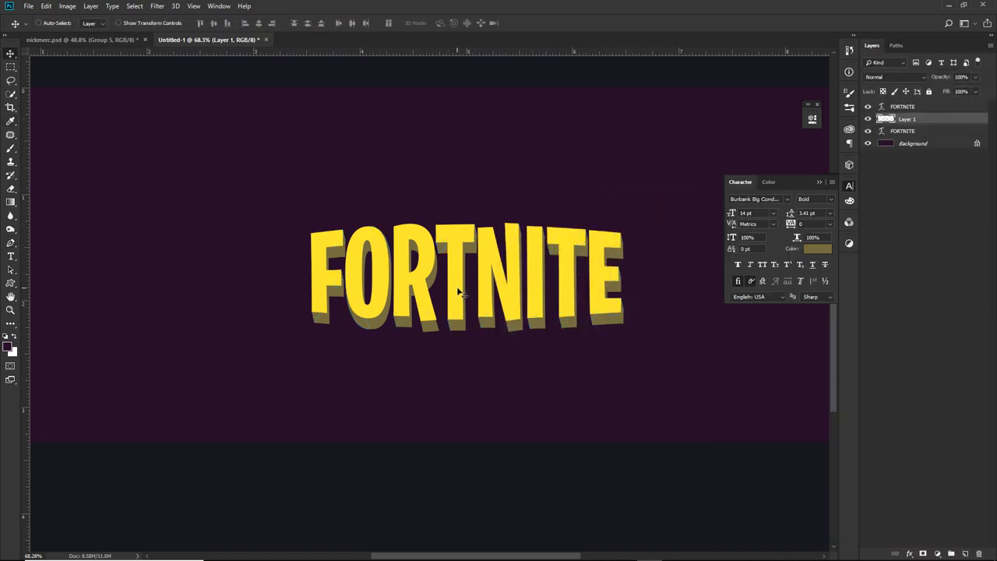
pyautogui.scroll(-5, 469, 272)
pyautogui.hotkey('ctrl', ';')
pyautogui.scroll(5, 431, 311)
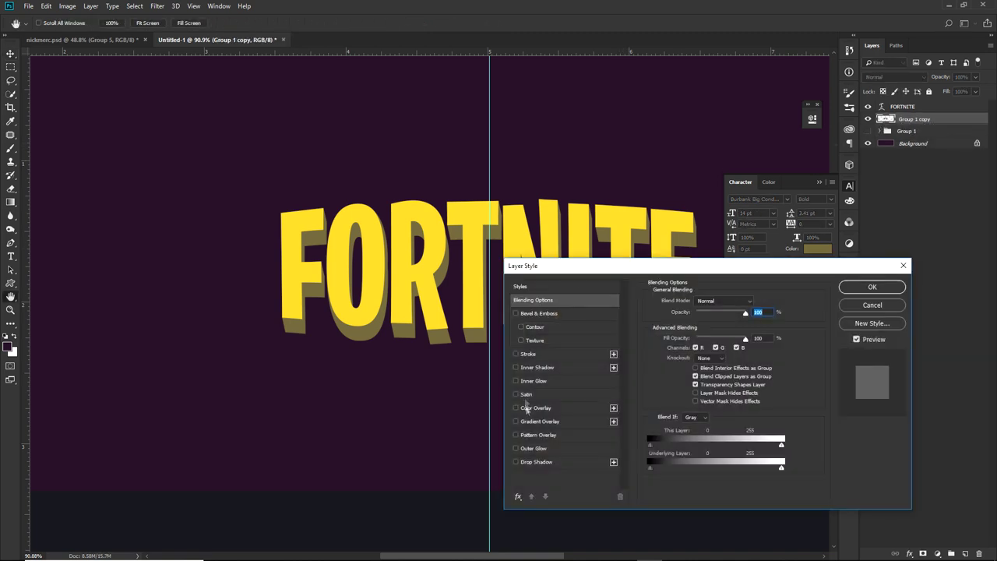
# Apply a dark brown Color Overlay to the merged extrusion layer behind the lettering.
pyautogui.click(536, 408)
pyautogui.click(755, 303)
pyautogui.click(831, 367)
pyautogui.click(859, 476)
pyautogui.click(859, 484)
pyautogui.moveTo(831, 367); pyautogui.dragTo(837, 447)
pyautogui.press('Return')
pyautogui.press('Return')
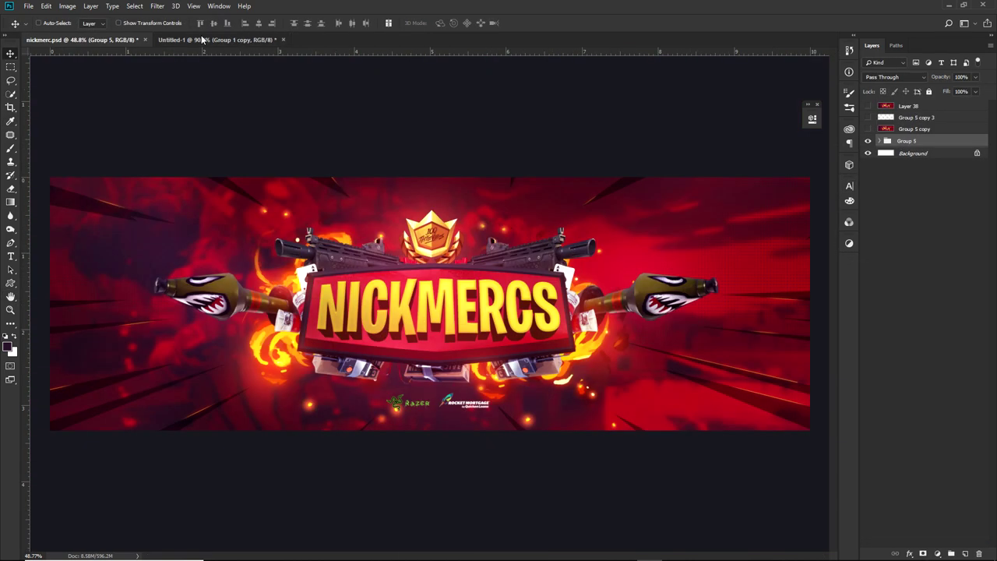
# Back in the Untitled-1 document, draw a closed pen path around the text's left half, curved on top and ending at the centre guide.
pyautogui.click(201, 39)
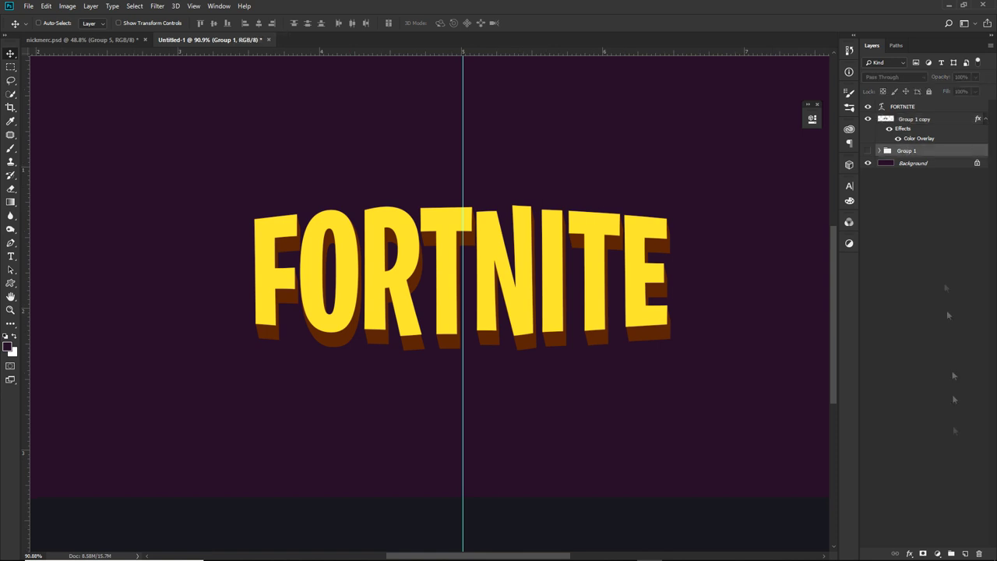
pyautogui.press('p')
pyautogui.click(463, 199)
pyautogui.moveTo(240, 216); pyautogui.dragTo(145, 230)
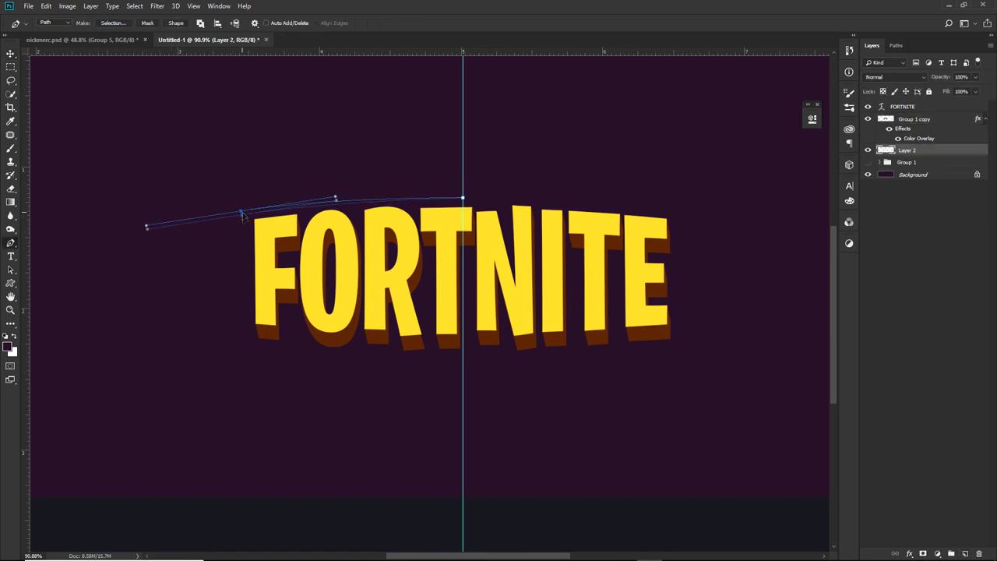
pyautogui.keyDown('alt'); pyautogui.click(240, 216); pyautogui.keyUp('alt')
pyautogui.click(241, 358)
pyautogui.click(463, 363)
pyautogui.moveTo(241, 359); pyautogui.dragTo(241, 348)
# Fill the half-panel path with olive and hide the guide.
pyautogui.rightClick(471, 331)
pyautogui.click(483, 383)
pyautogui.press('v')
pyautogui.hotkey('ctrl', 'h')
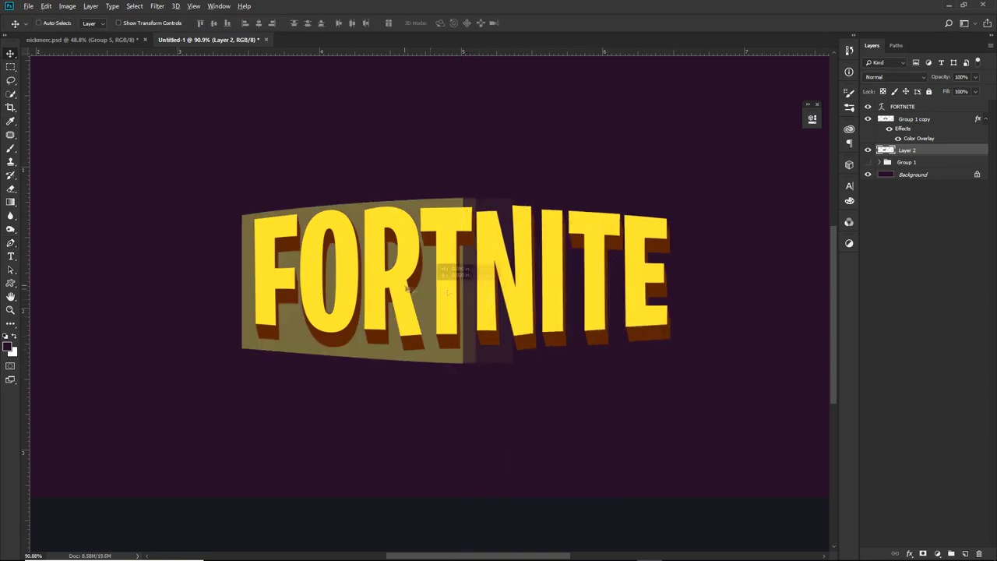
# Duplicate the half panel, flip the copy horizontally and align it against the original to complete the panel.
pyautogui.keyDown('alt'); pyautogui.moveTo(460, 273); pyautogui.dragTo(785, 273); pyautogui.keyUp('alt')
pyautogui.hotkey('ctrl', 't')
pyautogui.rightClick(736, 269)
pyautogui.click(767, 420)
pyautogui.moveTo(678, 296); pyautogui.dragTo(574, 296)
pyautogui.press('Return')
# Group the two panel halves, merge a duplicate of the group into one layer and enlarge it slightly around the text.
pyautogui.keyDown('ctrl'); pyautogui.click(907, 162); pyautogui.keyUp('ctrl')
pyautogui.hotkey('ctrl', 'g')
pyautogui.hotkey('ctrl', 'j')
pyautogui.hotkey('ctrl', 'e')
pyautogui.hotkey('ctrl', 't')
pyautogui.moveTo(683, 198); pyautogui.dragTo(692, 195)
pyautogui.press('Return')
pyautogui.scroll(-4, 580, 204)
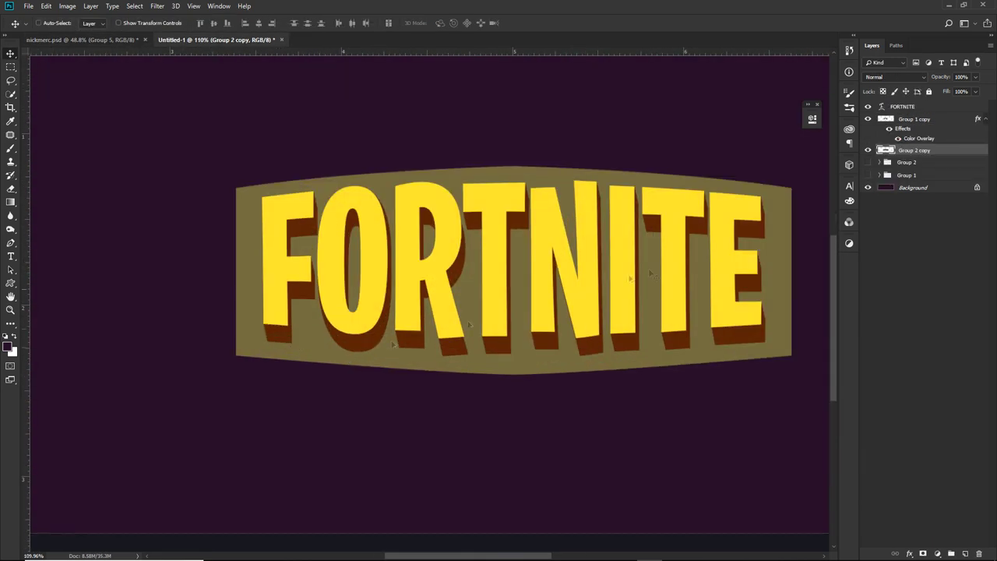
# Create a darkened duplicate of the panel, offset below it as an extruded bottom edge.
pyautogui.hotkey('ctrl', 'j')
pyautogui.hotkey('ctrl', 'u')
pyautogui.click(872, 217)
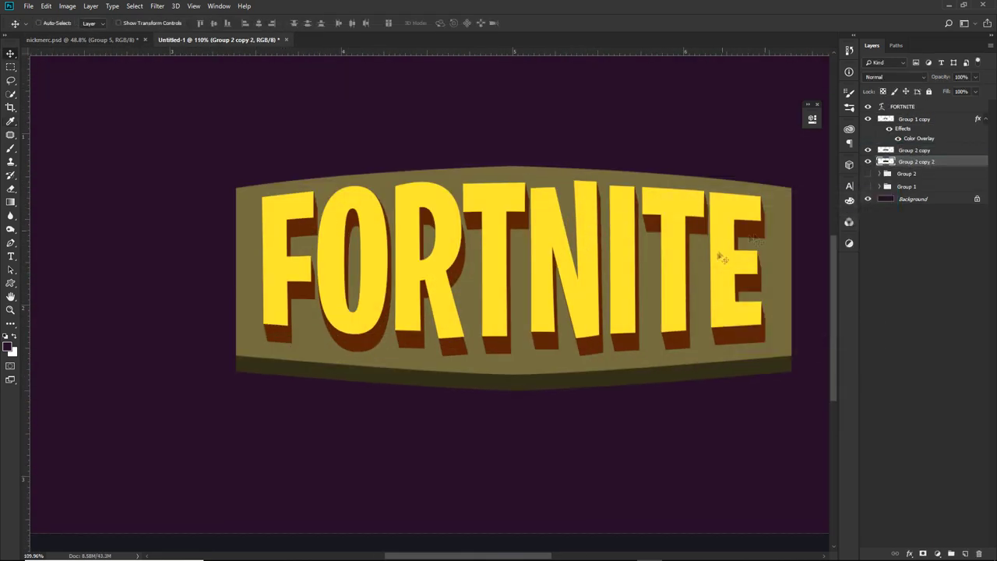
# Give the front panel a red Color Overlay and its lower copy a dark red one, with the layer styles rasterized.
pyautogui.doubleClick(962, 161)
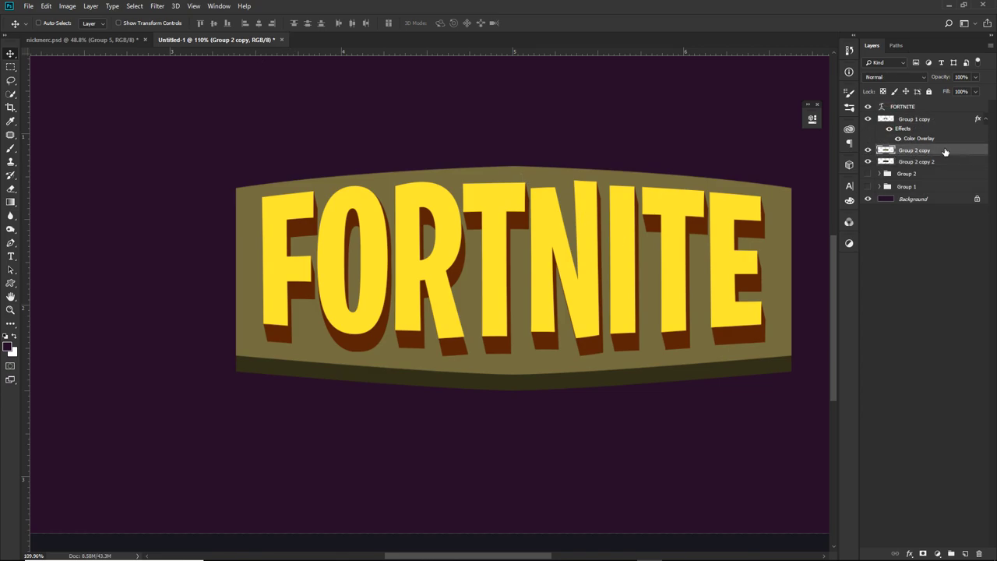
pyautogui.doubleClick(963, 150)
pyautogui.click(756, 302)
pyautogui.moveTo(859, 436); pyautogui.dragTo(863, 489)
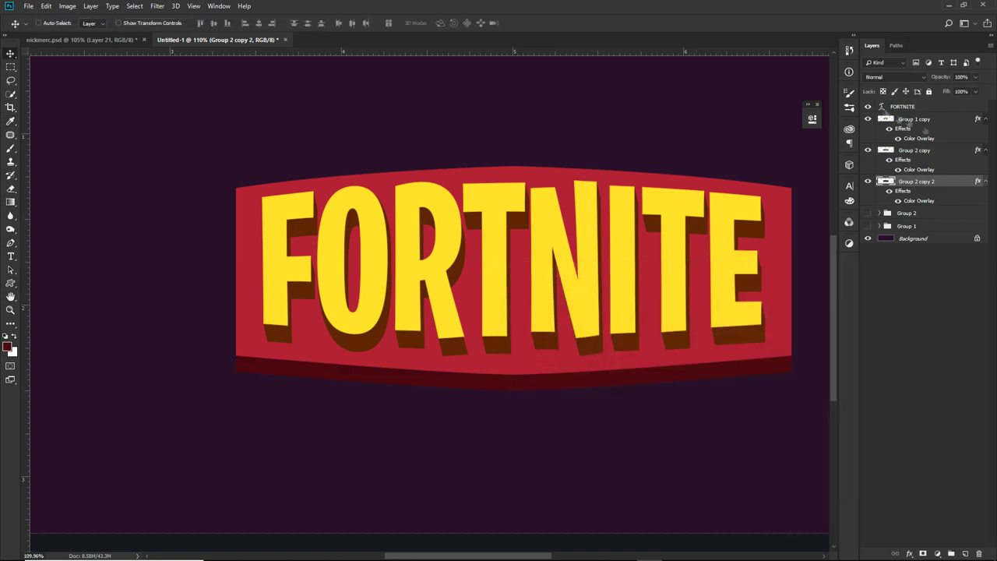
pyautogui.rightClick(925, 131)
pyautogui.click(896, 259)
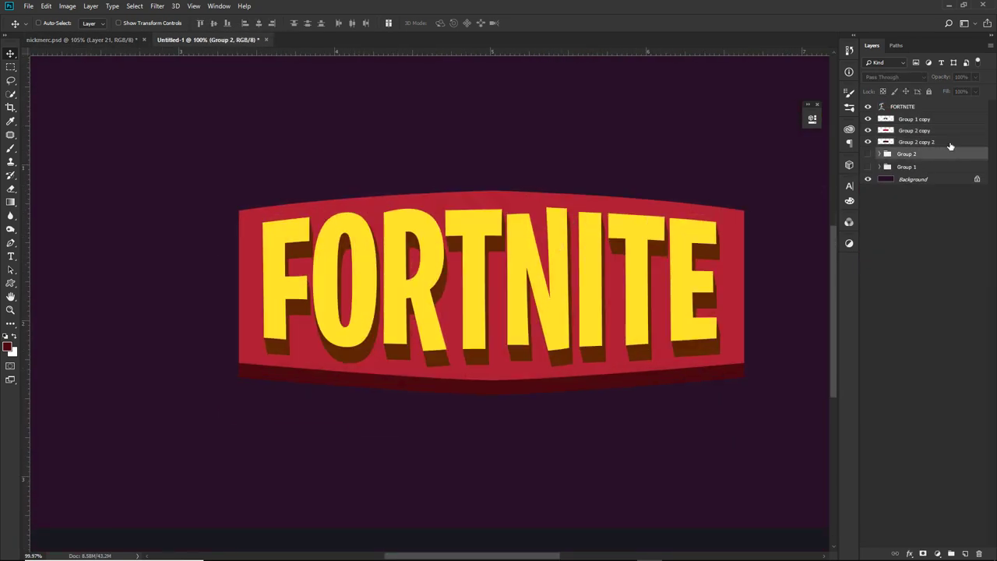
# Draw a closed, curved border path around the whole sign with the Pen tool on a new layer beneath the panels.
pyautogui.click(947, 143)
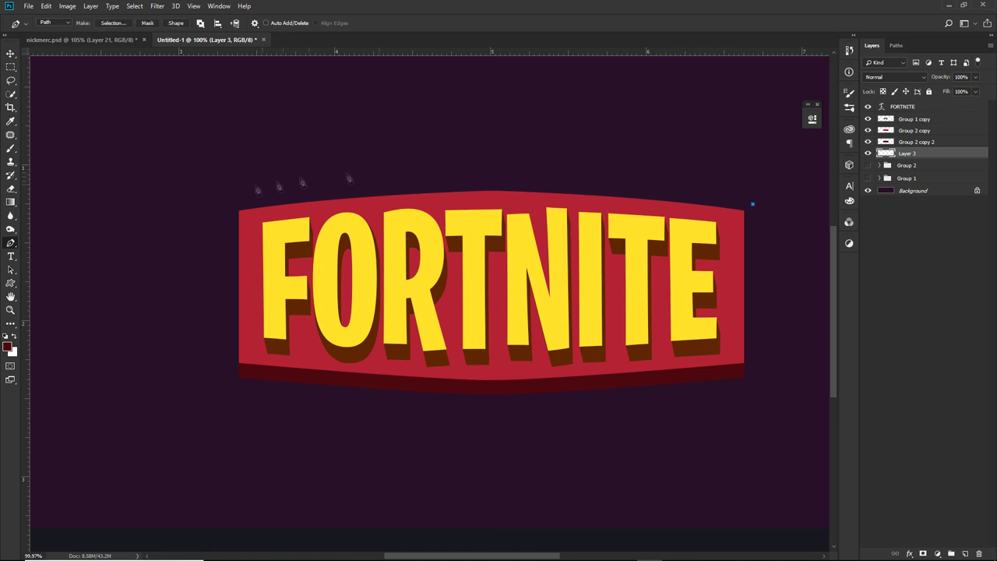
pyautogui.moveTo(228, 206); pyautogui.dragTo(189, 218)
pyautogui.moveTo(267, 195); pyautogui.dragTo(486, 140)
pyautogui.keyDown('alt'); pyautogui.click(228, 206); pyautogui.keyUp('alt')
pyautogui.click(228, 389)
pyautogui.moveTo(752, 385); pyautogui.dragTo(781, 375)
pyautogui.moveTo(712, 411); pyautogui.dragTo(535, 436)
pyautogui.keyDown('alt'); pyautogui.click(753, 385); pyautogui.keyUp('alt')
pyautogui.click(752, 204)
pyautogui.keyDown('ctrl'); pyautogui.click(753, 385); pyautogui.keyUp('ctrl')
pyautogui.moveTo(203, 368); pyautogui.dragTo(269, 401)
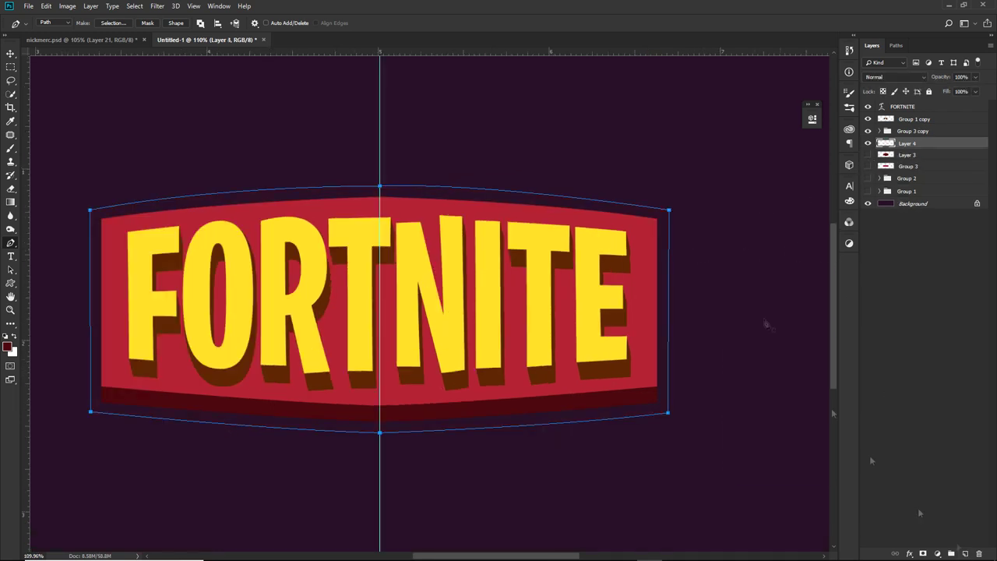
# Fill the border path around the sign with dark grey.
pyautogui.click(604, 252)
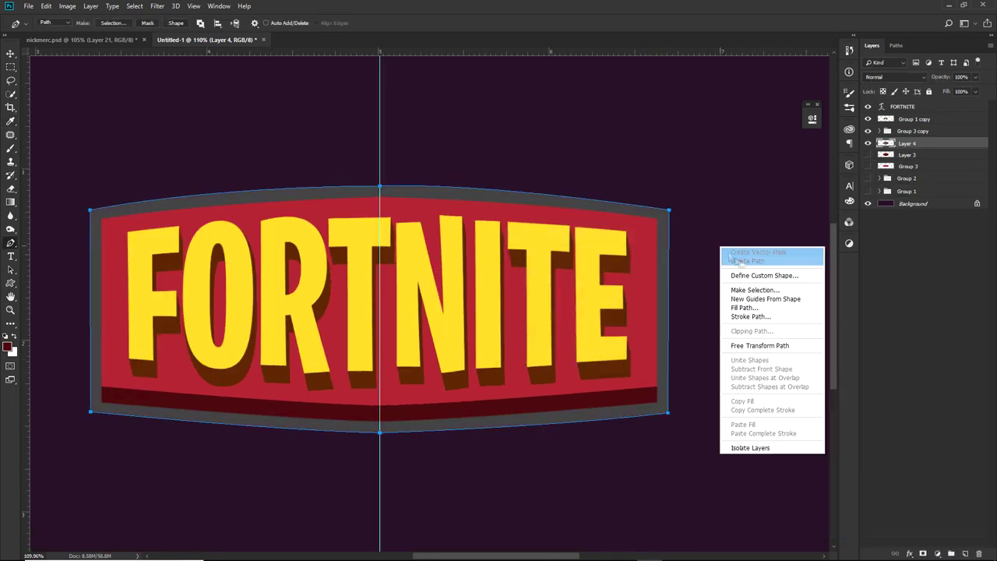
pyautogui.press('p')
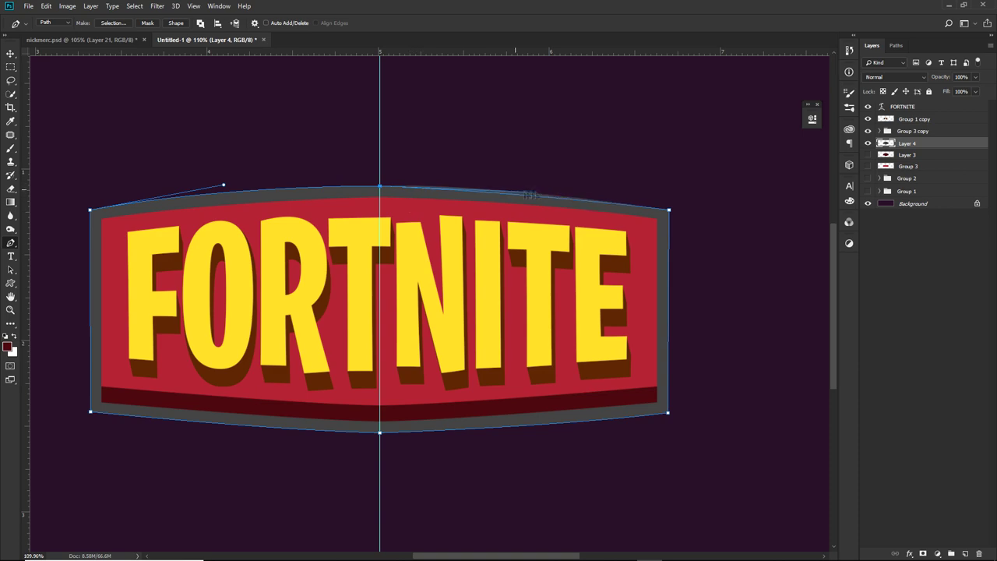
pyautogui.rightClick(798, 419)
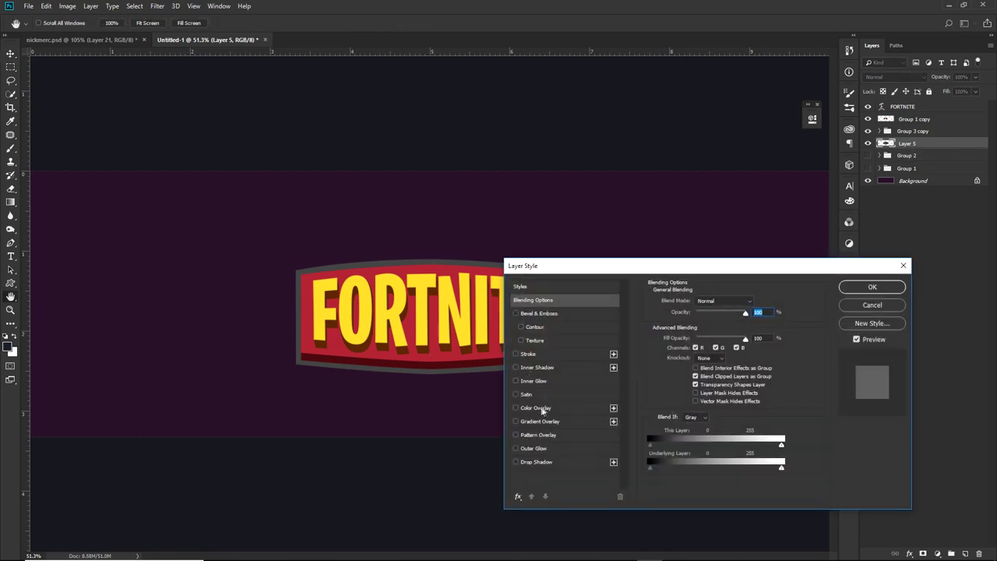
# Apply a Color Overlay of #1c1f26 to the border layer around the sign.
pyautogui.click(536, 407)
pyautogui.click(753, 284)
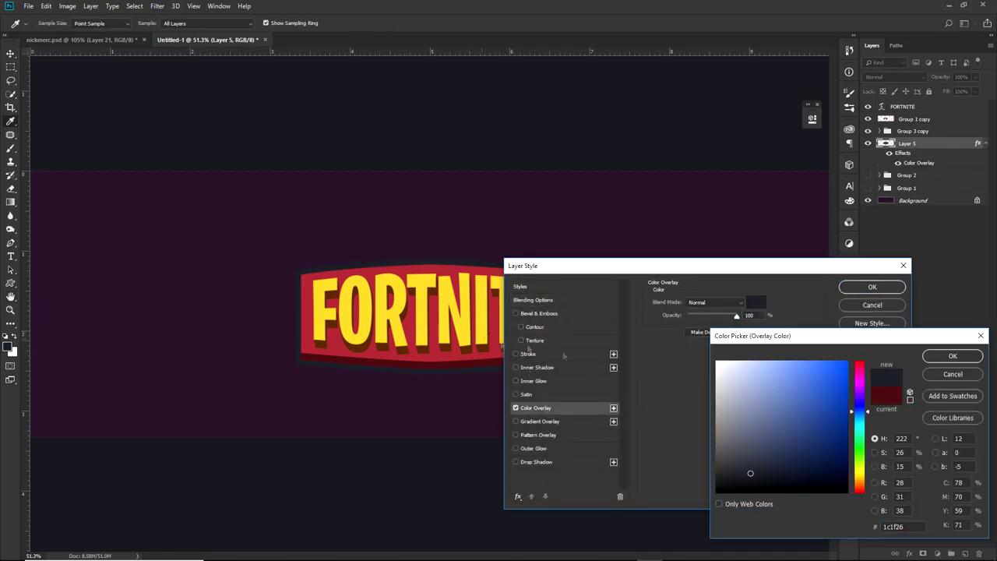
pyautogui.click(886, 356)
pyautogui.click(873, 287)
pyautogui.click(919, 200)
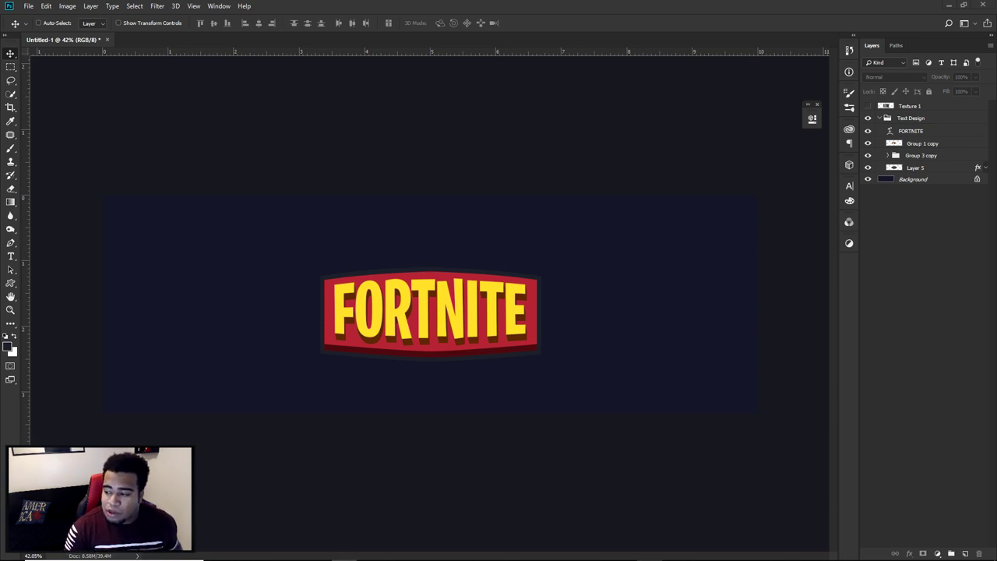
# Place the Fortnite gameplay image enlarged across the banner, with its layer directly above the background.
pyautogui.moveTo(814, 292); pyautogui.dragTo(594, 277)
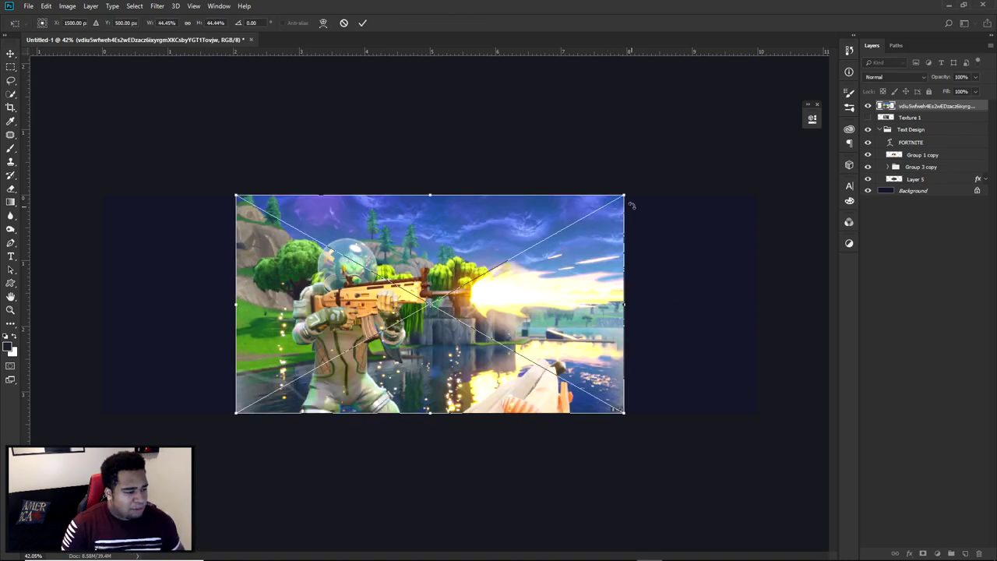
pyautogui.moveTo(625, 196); pyautogui.dragTo(763, 147)
pyautogui.press('Return')
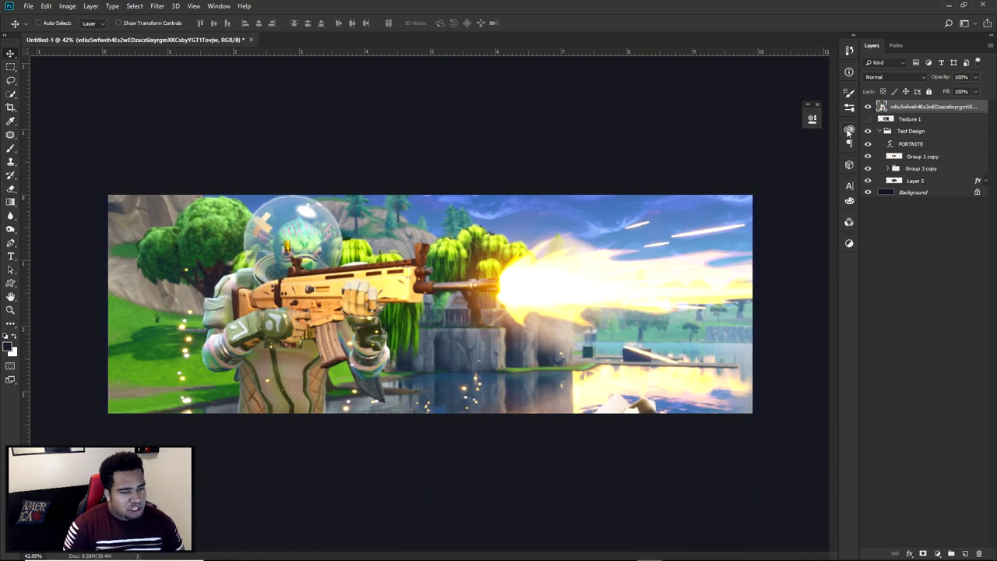
pyautogui.moveTo(911, 111); pyautogui.dragTo(919, 187)
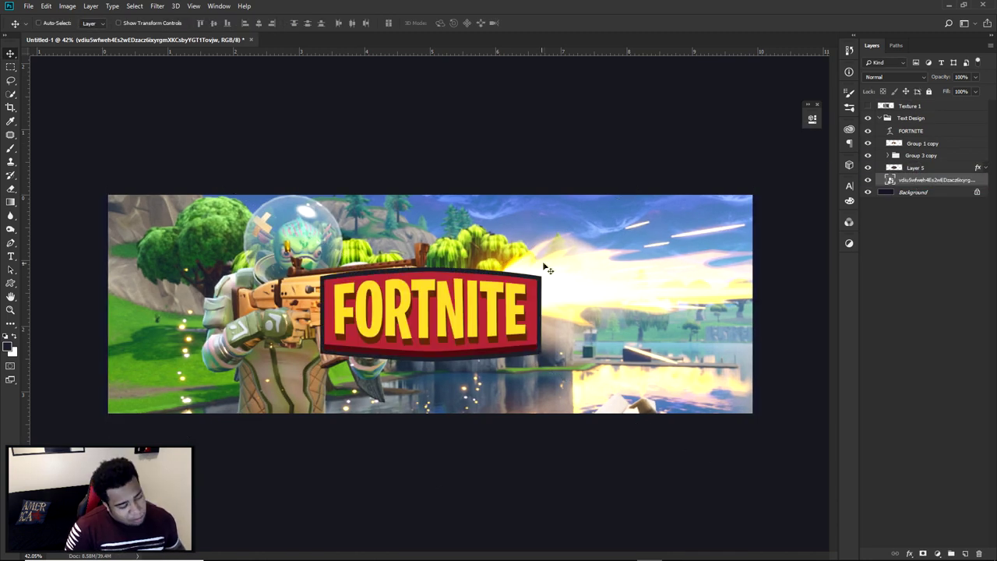
pyautogui.moveTo(579, 259)
pyautogui.mouseDown()
pyautogui.moveTo(578, 268)
pyautogui.moveTo(579, 259)
pyautogui.mouseUp()
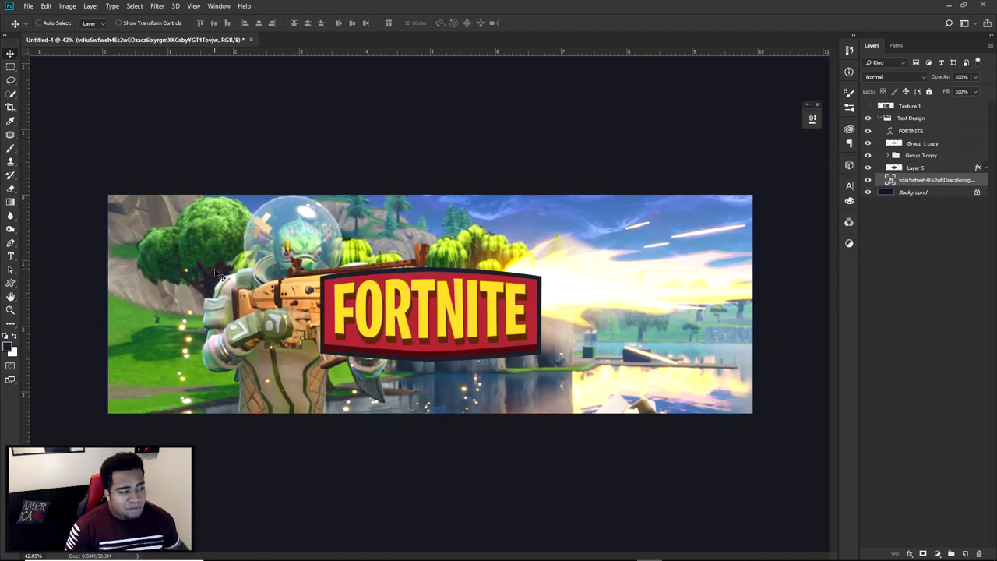
# Apply a Gaussian Blur with a 15-pixel radius to the gameplay image.
pyautogui.scroll(5, 217, 273)
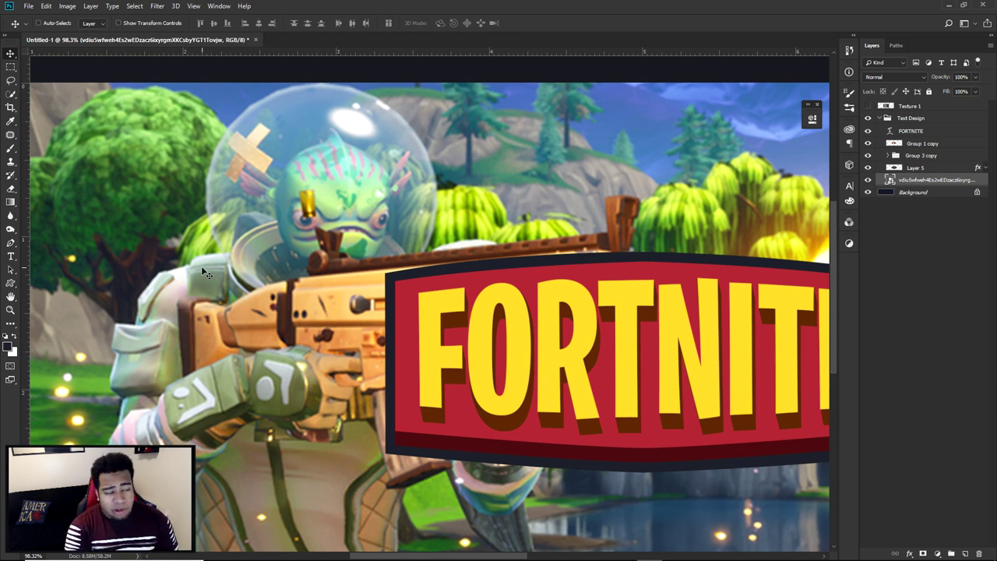
pyautogui.scroll(-5, 201, 266)
pyautogui.click(120, 6)
pyautogui.moveTo(157, 6)
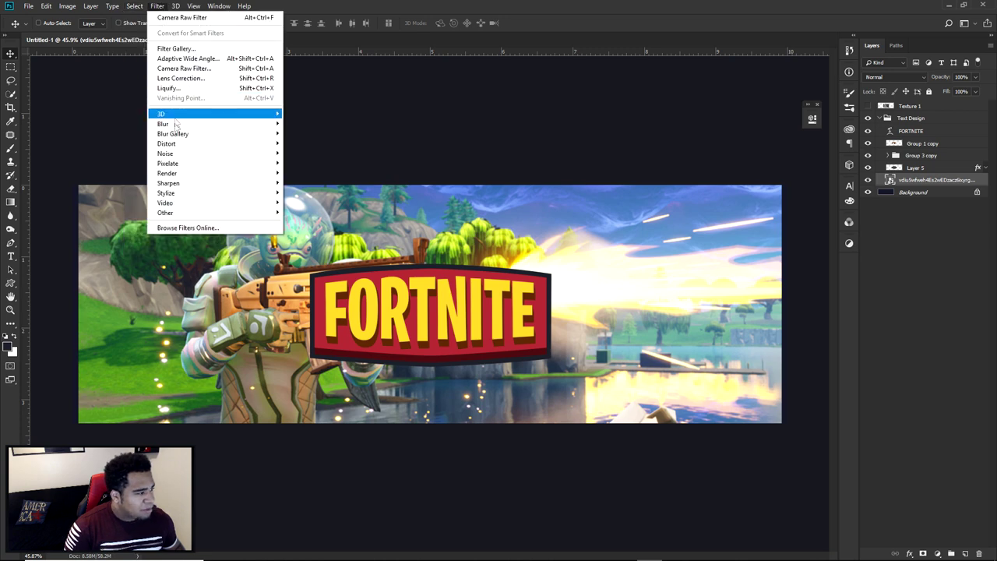
pyautogui.click(310, 163)
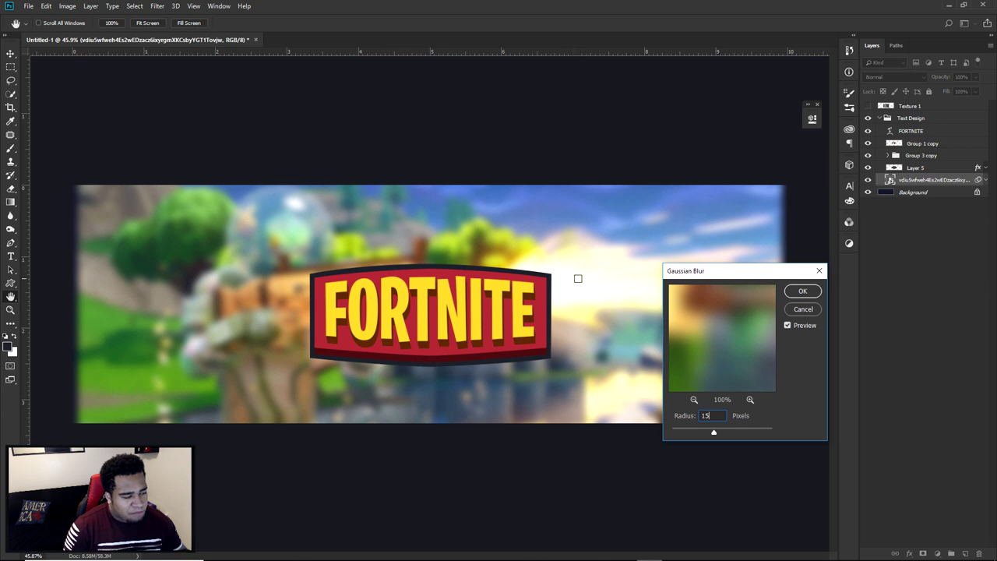
pyautogui.click(802, 291)
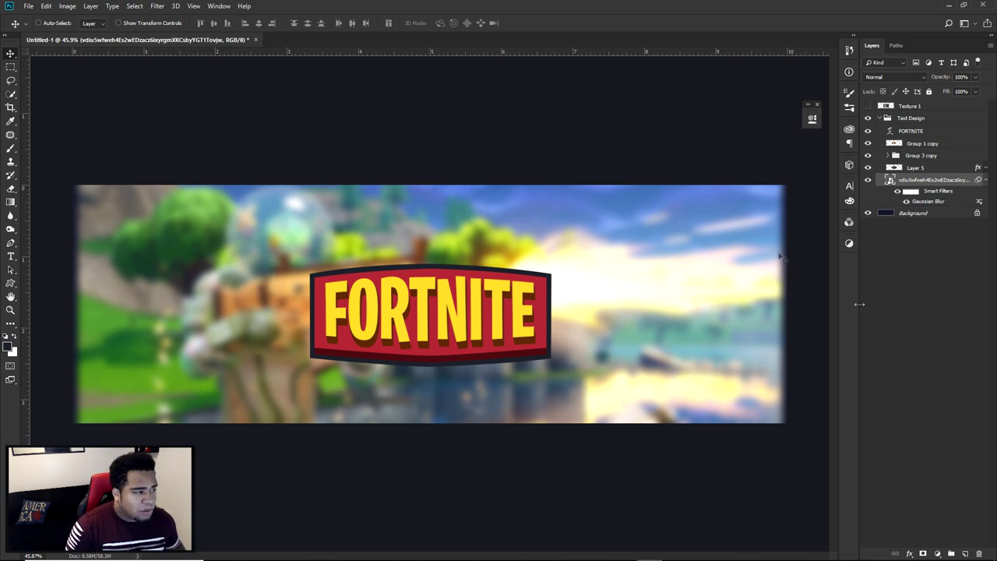
# Add a Gradient Map adjustment directly above the blurred gameplay image using the dark-to-red gradient preset.
pyautogui.click(937, 553)
pyautogui.click(935, 507)
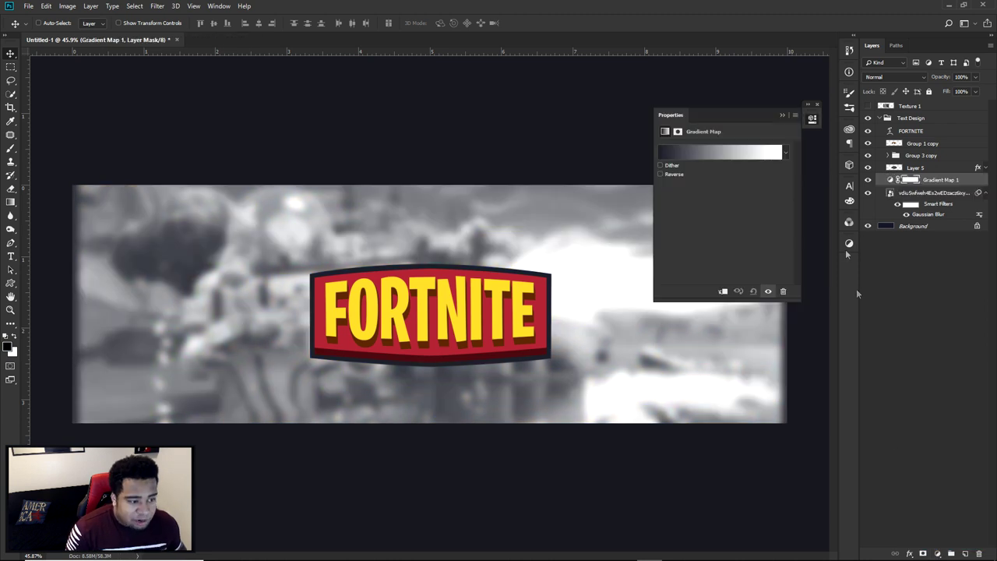
pyautogui.click(699, 151)
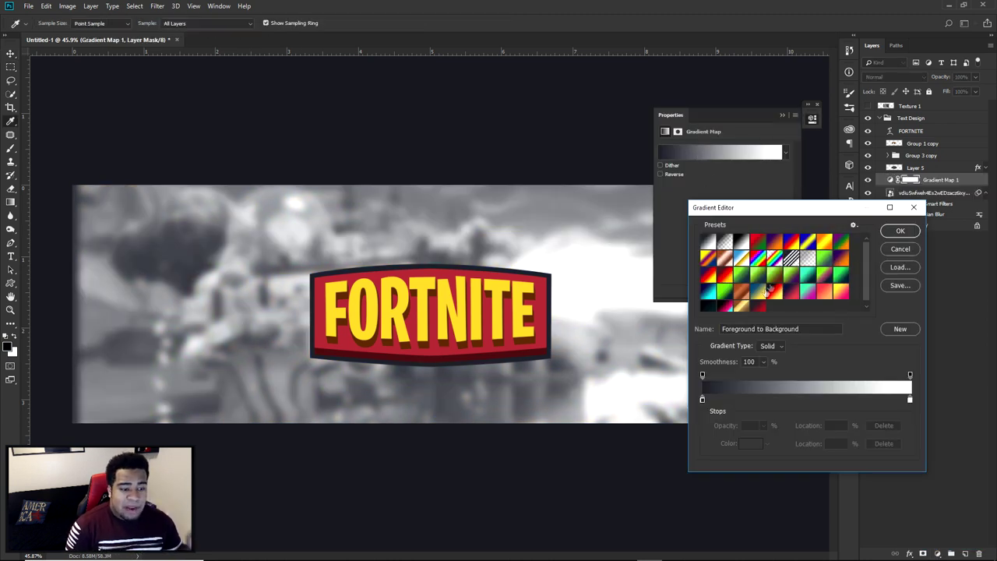
pyautogui.click(760, 308)
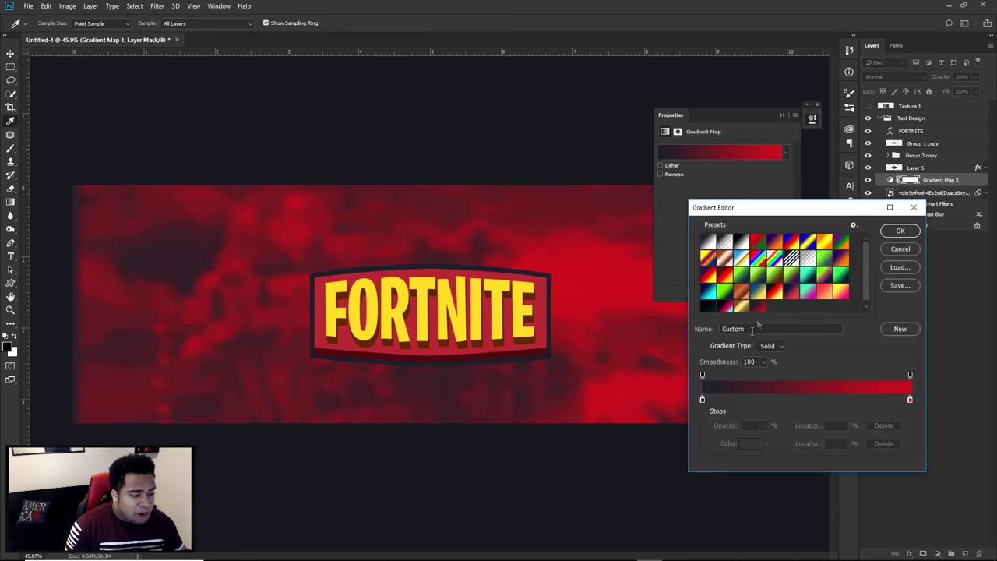
# Confirm the gradient map with #1c1f26 as the dark stop colour and #c41b1b as the red stop colour.
pyautogui.doubleClick(704, 398)
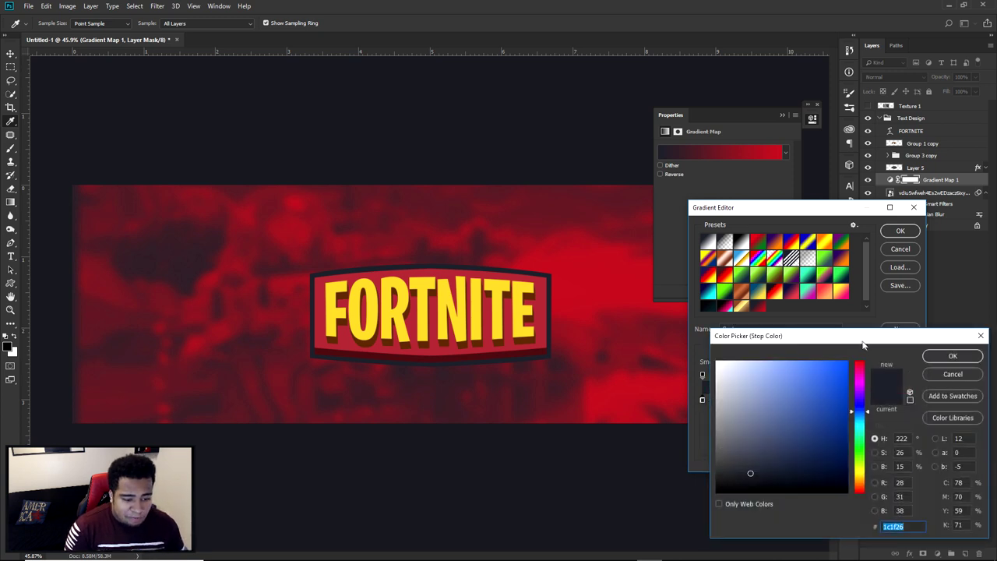
pyautogui.moveTo(862, 341); pyautogui.dragTo(765, 249)
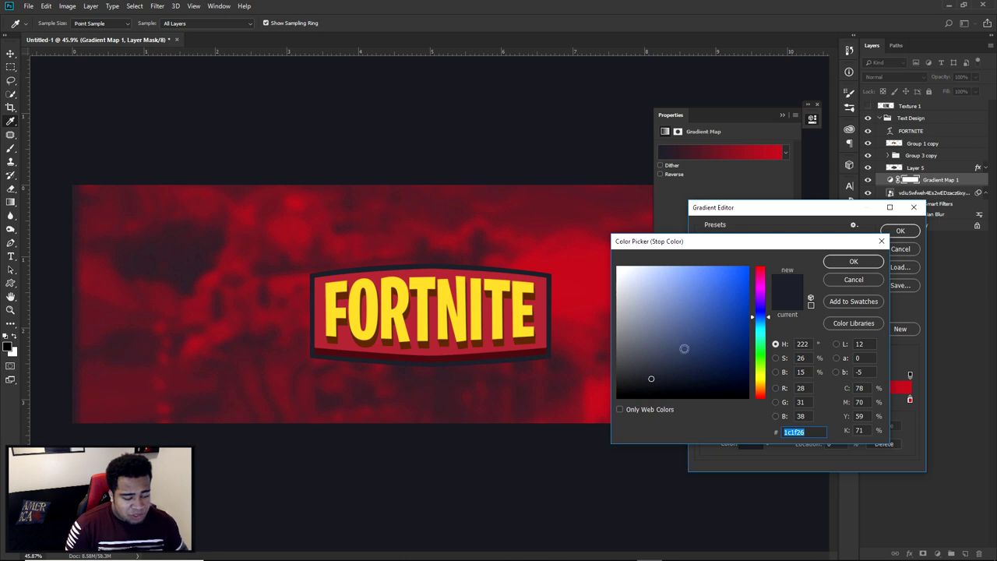
pyautogui.click(810, 430)
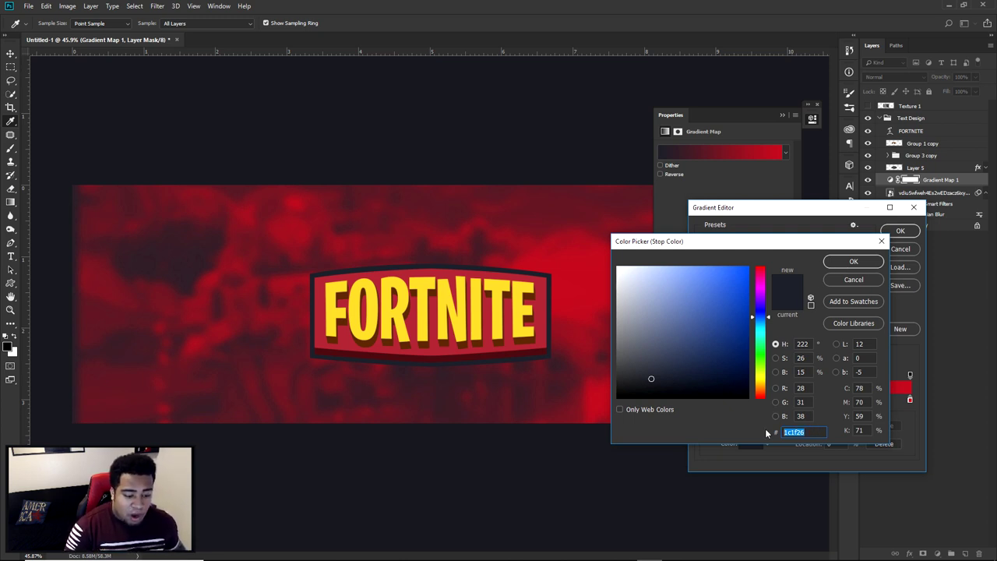
pyautogui.click(853, 261)
pyautogui.click(910, 402)
pyautogui.doubleClick(909, 401)
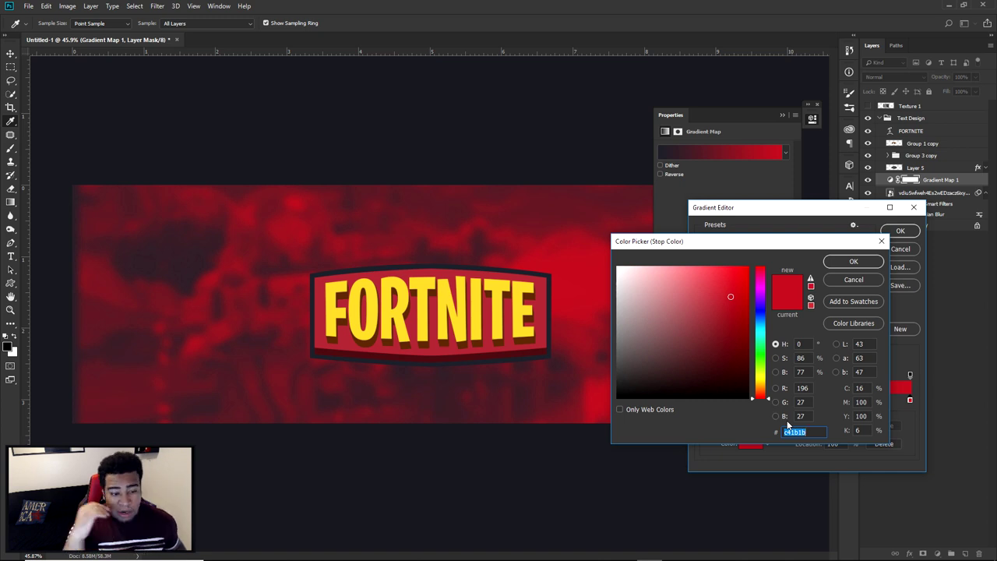
pyautogui.click(854, 262)
pyautogui.moveTo(703, 400)
pyautogui.mouseDown()
pyautogui.moveTo(722, 426)
pyautogui.moveTo(733, 401)
pyautogui.moveTo(702, 401)
pyautogui.mouseUp()
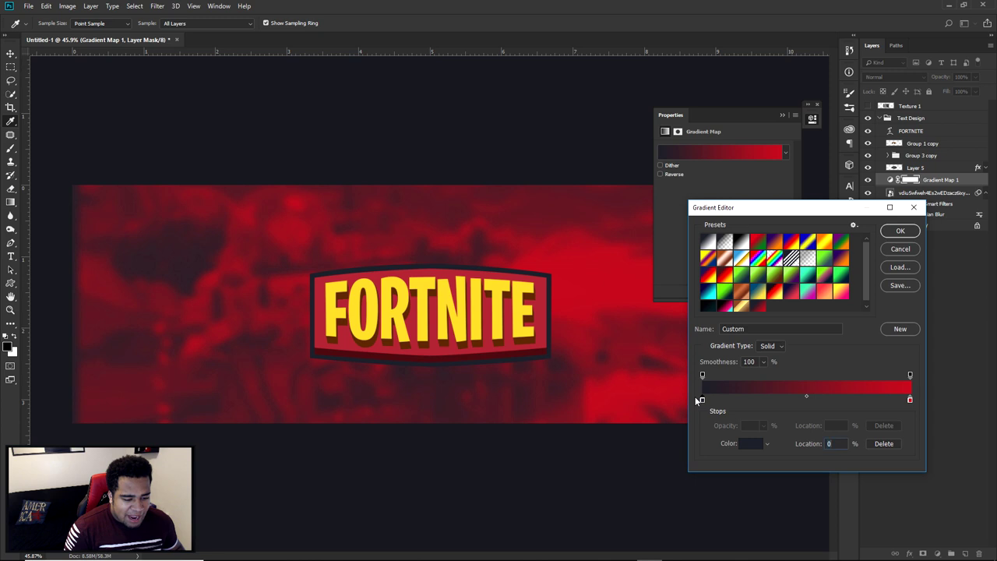
pyautogui.click(898, 232)
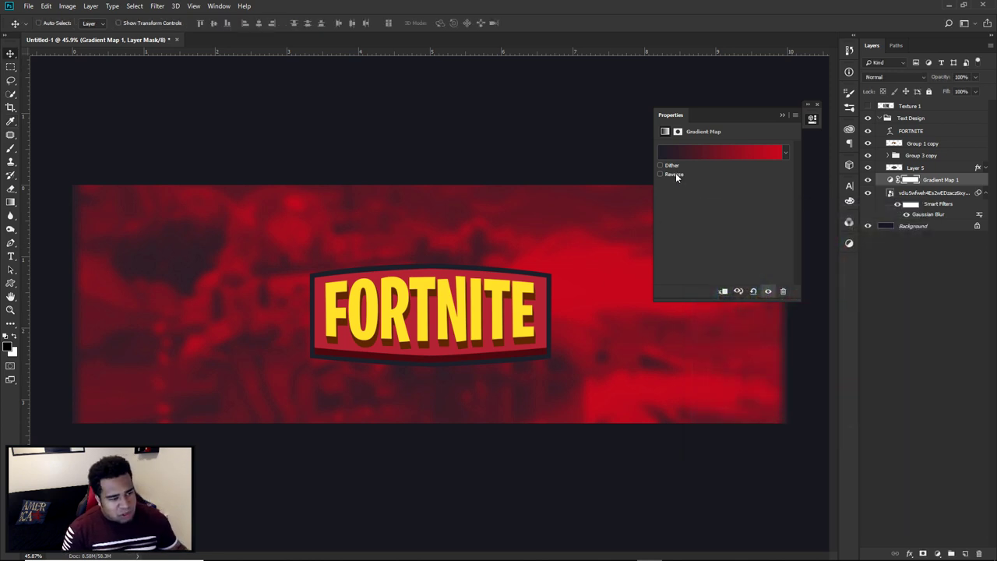
# Try reversing the gradient map and compare it with the original colour direction.
pyautogui.click(661, 173)
pyautogui.press('v')
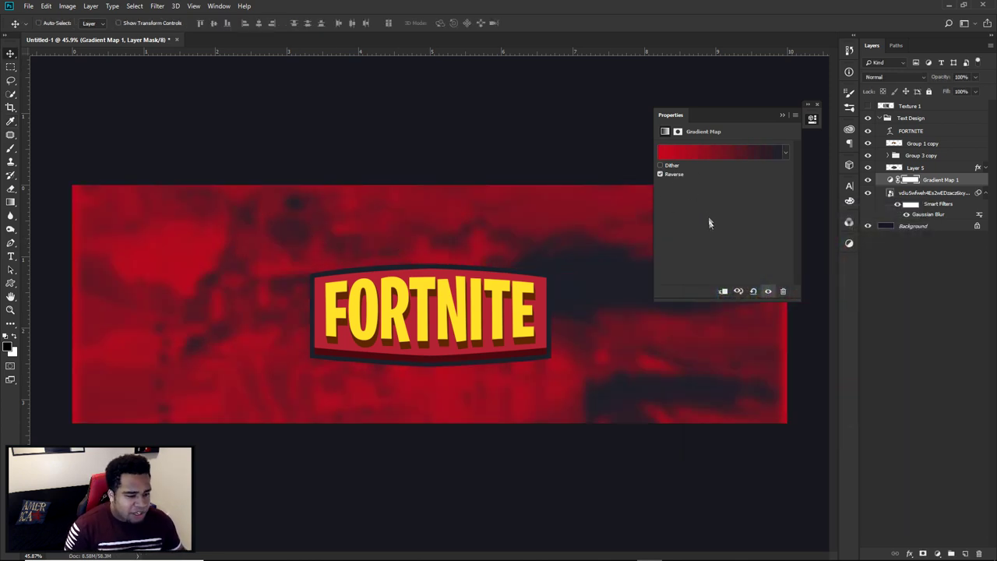
pyautogui.click(675, 176)
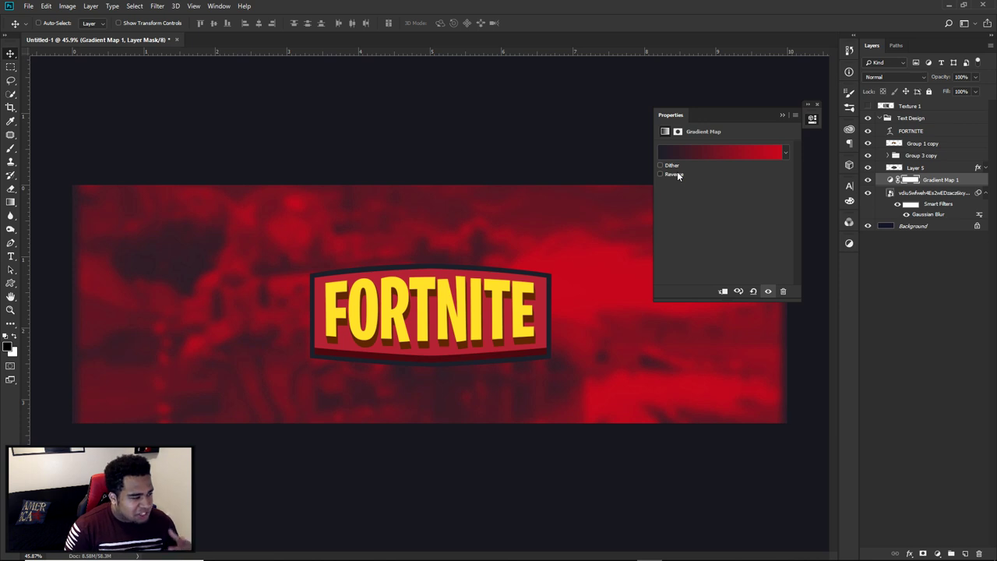
pyautogui.click(677, 173)
pyautogui.click(677, 173)
pyautogui.click(677, 173)
pyautogui.click(677, 173)
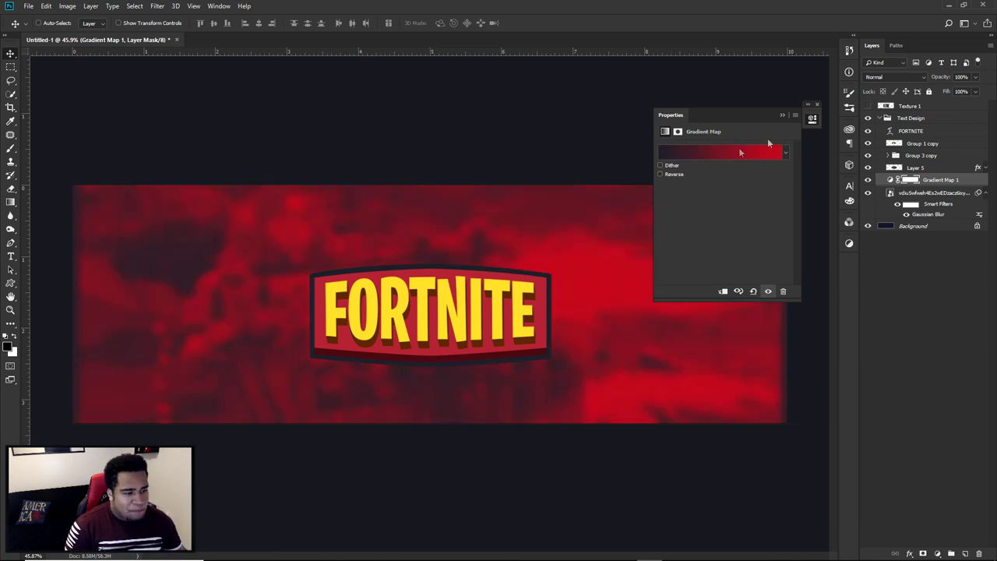
pyautogui.click(812, 118)
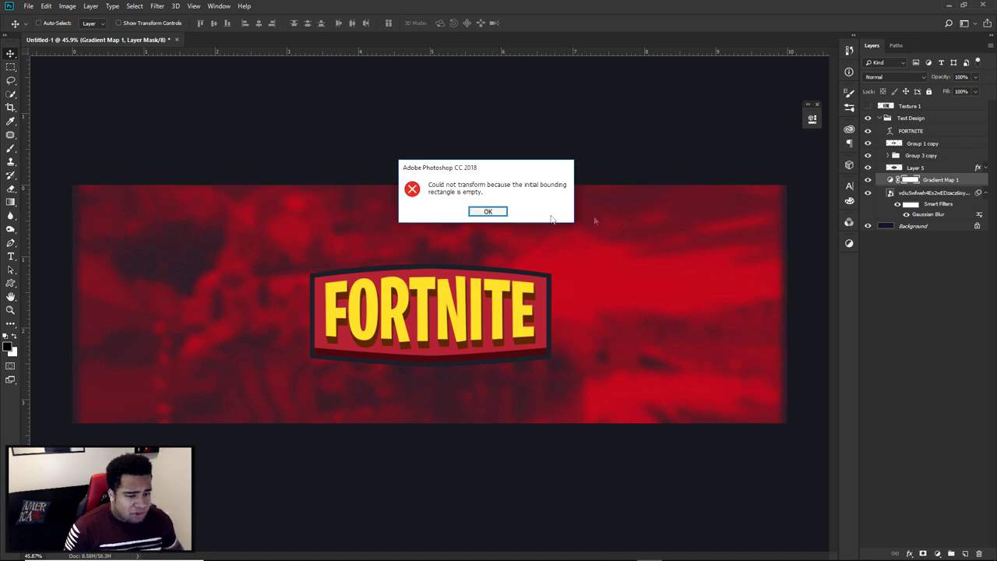
pyautogui.click(488, 211)
pyautogui.doubleClick(891, 180)
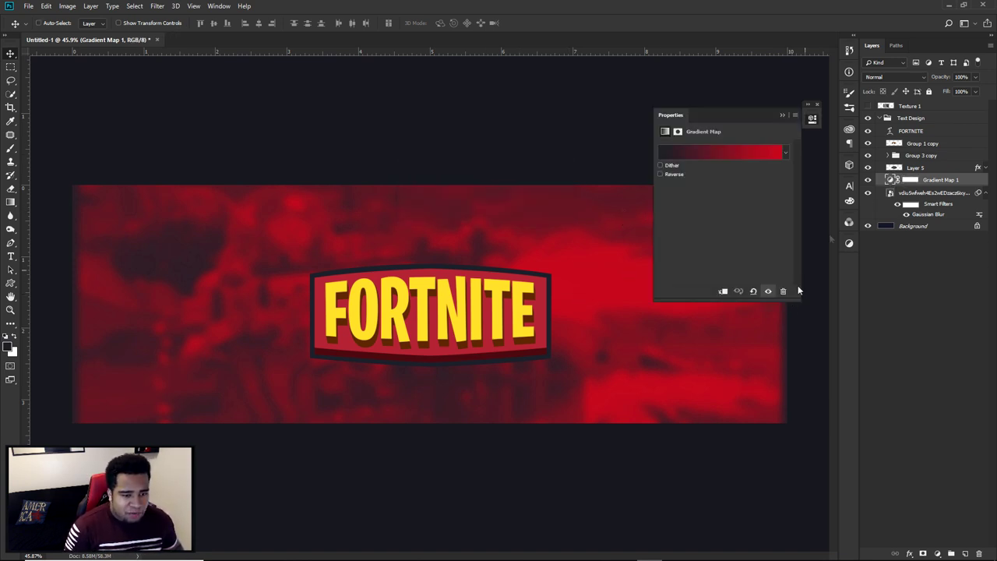
pyautogui.click(740, 155)
pyautogui.click(899, 231)
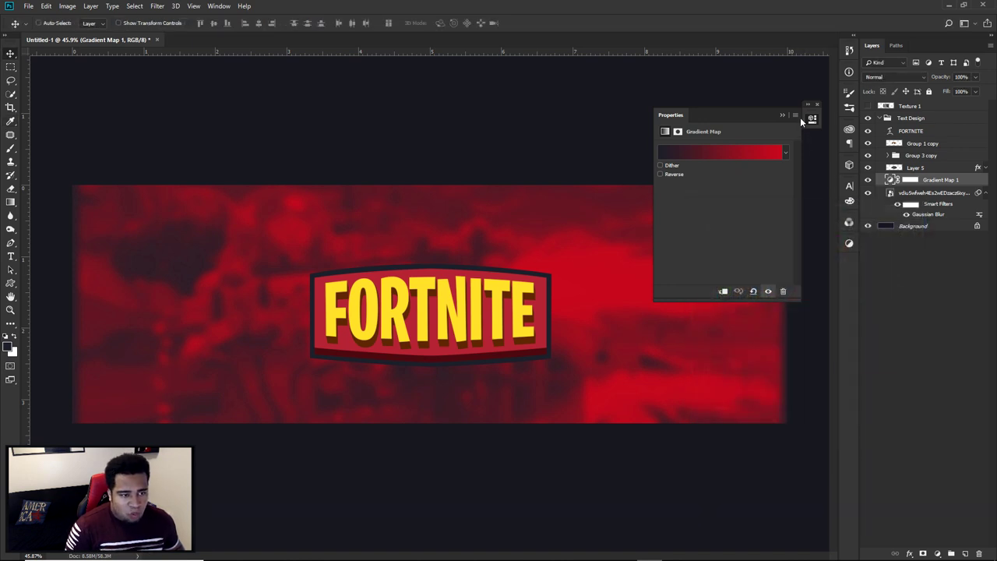
pyautogui.click(812, 118)
# Enlarge the blurred gameplay image slightly so its soft edges extend beyond the banner.
pyautogui.click(938, 192)
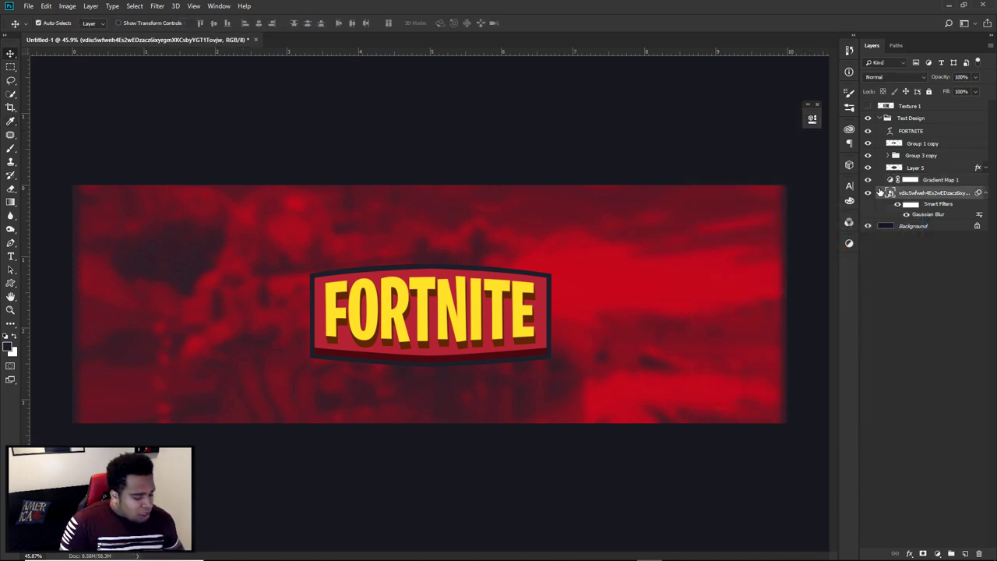
pyautogui.hotkey('ctrl', 't')
pyautogui.moveTo(782, 109)
pyautogui.mouseDown()
pyautogui.moveTo(803, 98)
pyautogui.moveTo(793, 101)
pyautogui.mouseUp()
pyautogui.press('Return')
pyautogui.hotkey('ctrl', 'f')
pyautogui.moveTo(642, 249); pyautogui.dragTo(640, 256)
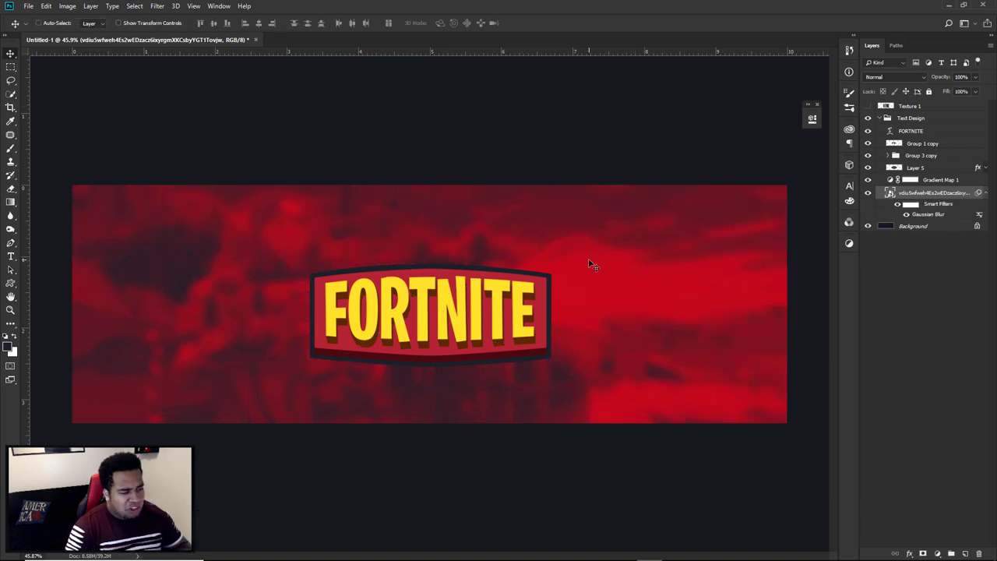
# Show the Texture 1 layer and toggle the border and sign layers to identify the red sign group.
pyautogui.keyDown('alt'); pyautogui.scroll(4, 493, 275); pyautogui.keyUp('alt')
pyautogui.keyDown('alt'); pyautogui.scroll(-2, 512, 269); pyautogui.keyUp('alt')
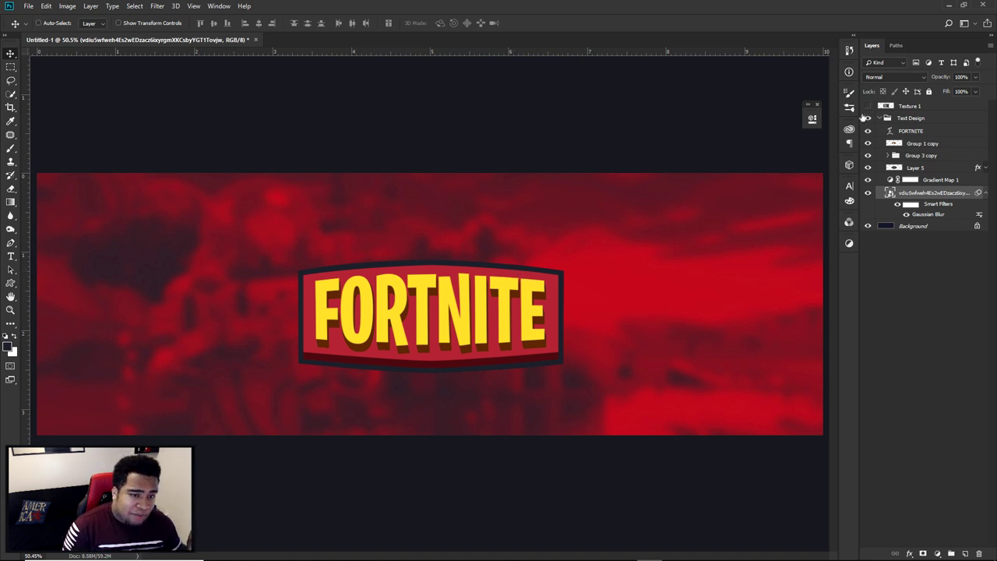
pyautogui.click(867, 107)
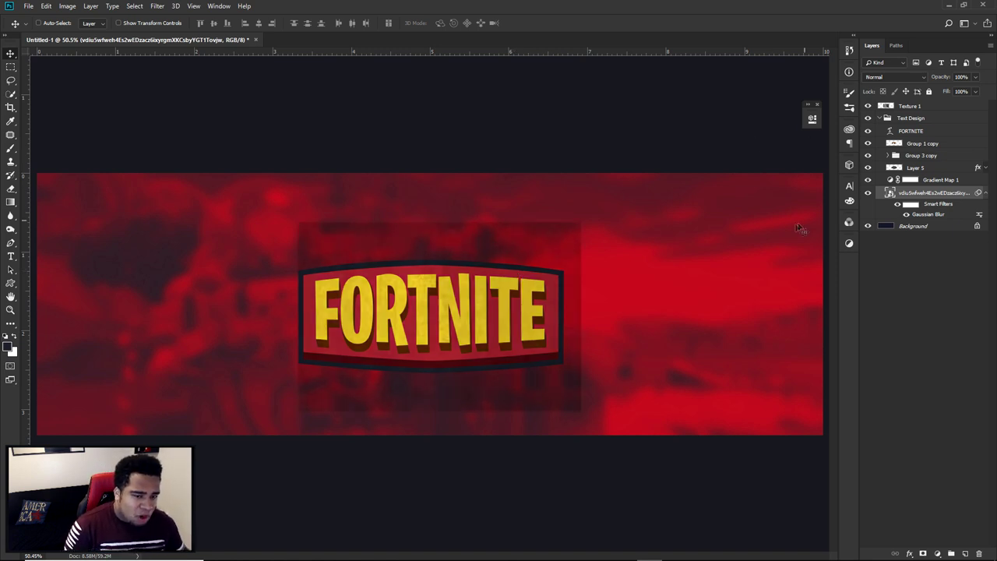
pyautogui.click(867, 168)
pyautogui.click(868, 169)
pyautogui.click(868, 157)
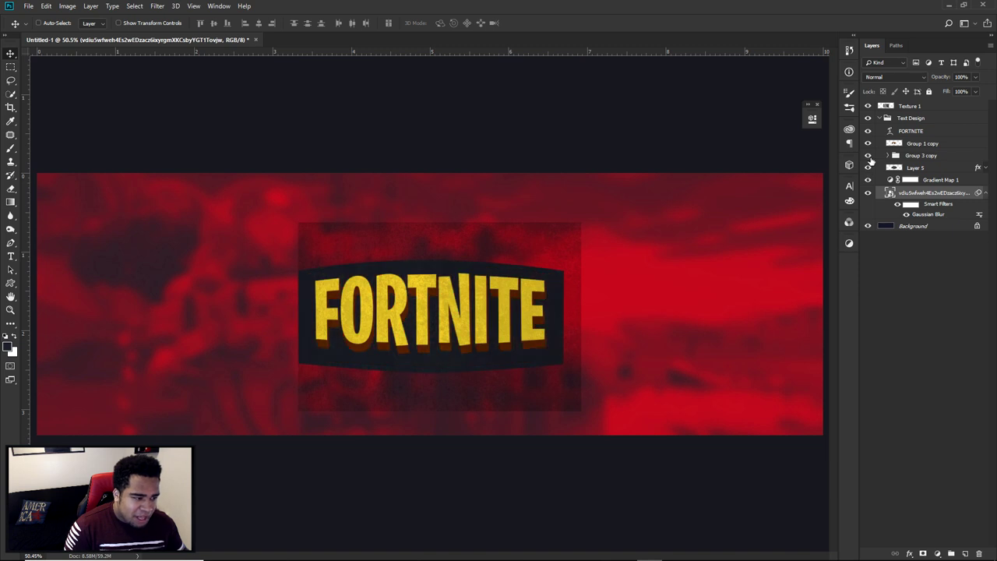
pyautogui.click(868, 156)
# Duplicate the Group 3 copy sign group, merge the duplicate into a single layer and hide the original group.
pyautogui.click(907, 155)
pyautogui.click(908, 108)
pyautogui.click(914, 156)
pyautogui.hotkey('ctrl', 'j')
pyautogui.click(869, 168)
pyautogui.hotkey('ctrl', 'e')
# Move the Texture 1 layer directly above the merged sign layer and clip it to the sign.
pyautogui.moveTo(909, 107); pyautogui.dragTo(922, 129)
pyautogui.rightClick(900, 141)
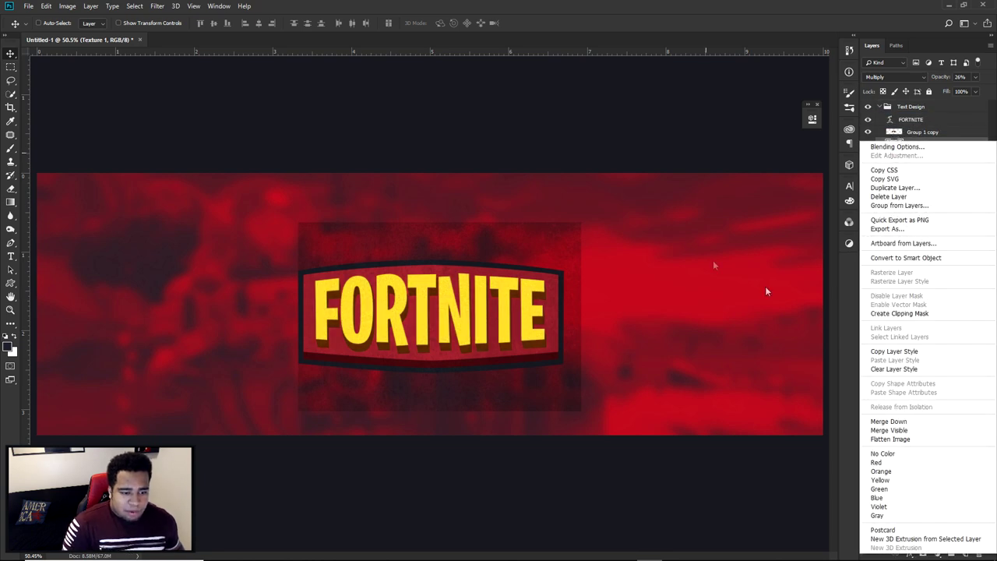
pyautogui.click(888, 311)
pyautogui.scroll(3, 349, 309)
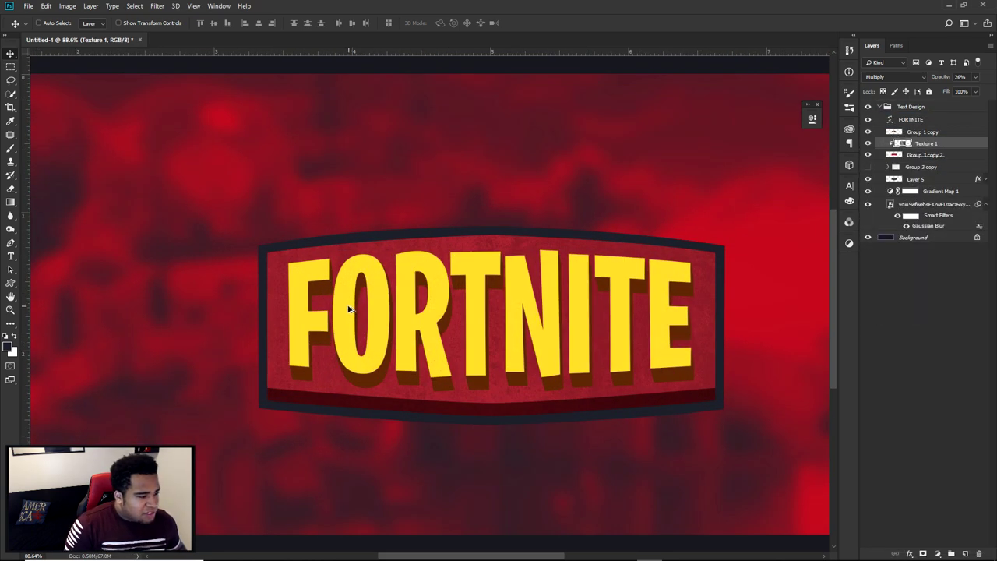
# Set the clipped sign texture's opacity to 20% with Multiply blending.
pyautogui.moveTo(617, 290); pyautogui.dragTo(622, 248)
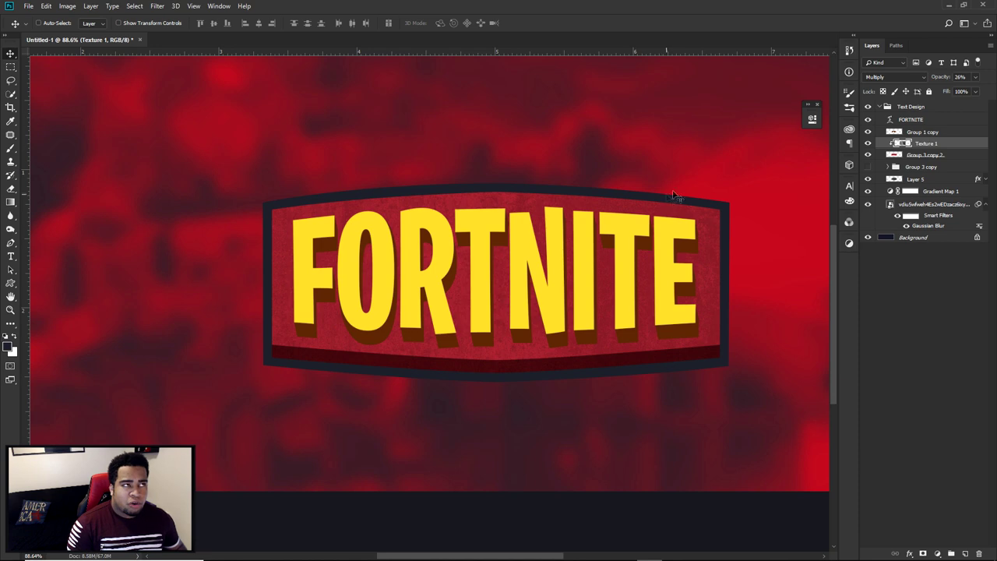
pyautogui.click(968, 76)
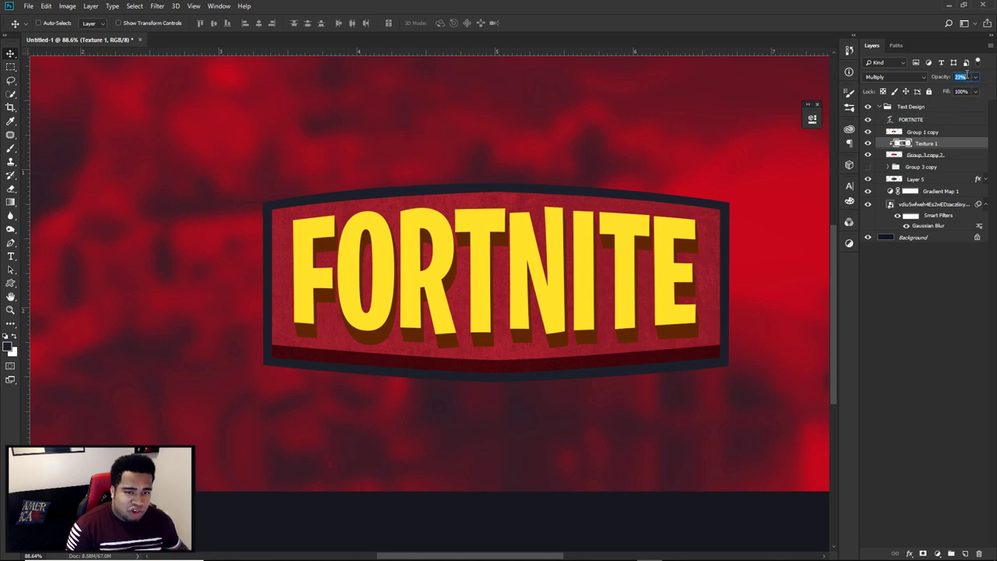
pyautogui.moveTo(638, 243); pyautogui.dragTo(628, 272)
pyautogui.click(913, 77)
pyautogui.click(896, 76)
pyautogui.click(895, 76)
pyautogui.click(879, 74)
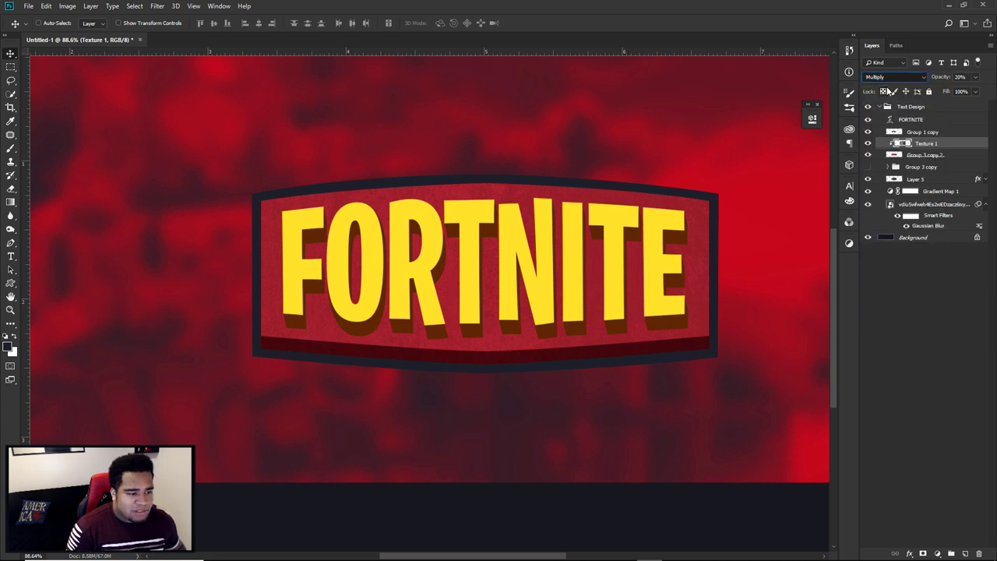
# Preview the sign texture with Normal blending at 100% opacity and restore it to Multiply at 20%.
pyautogui.click(975, 77)
pyautogui.click(976, 92)
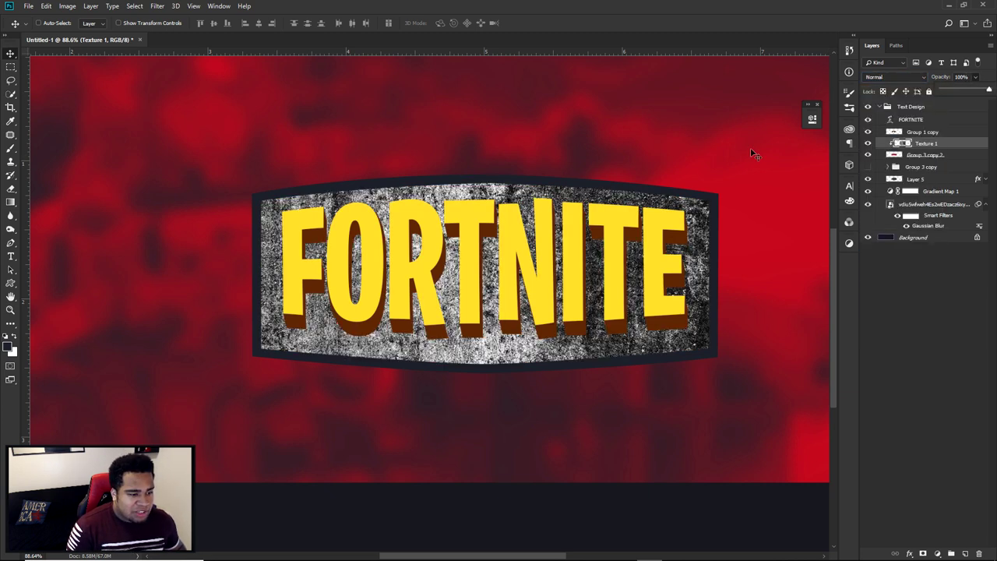
pyautogui.click(895, 76)
pyautogui.click(872, 117)
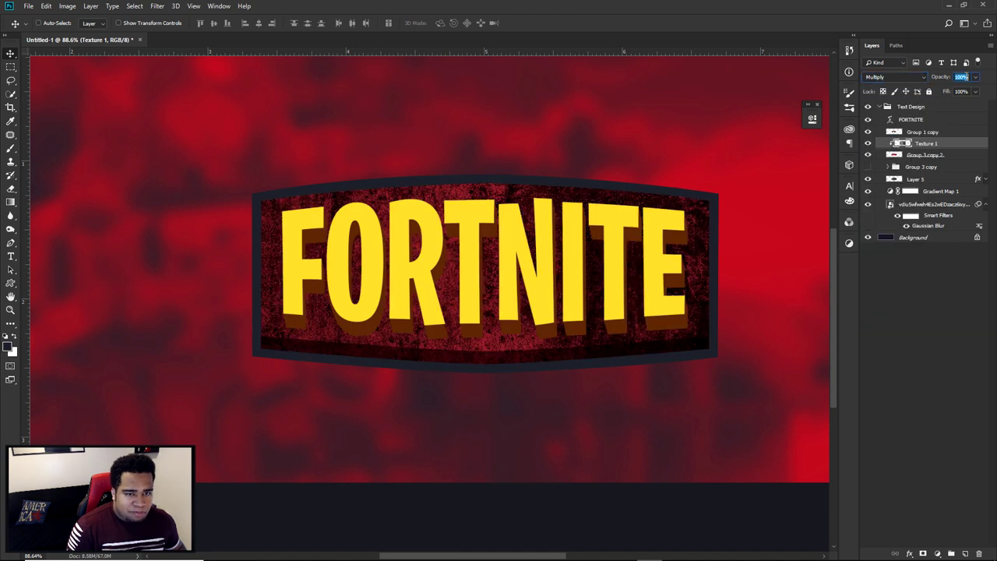
pyautogui.write('20')
pyautogui.press('Return')
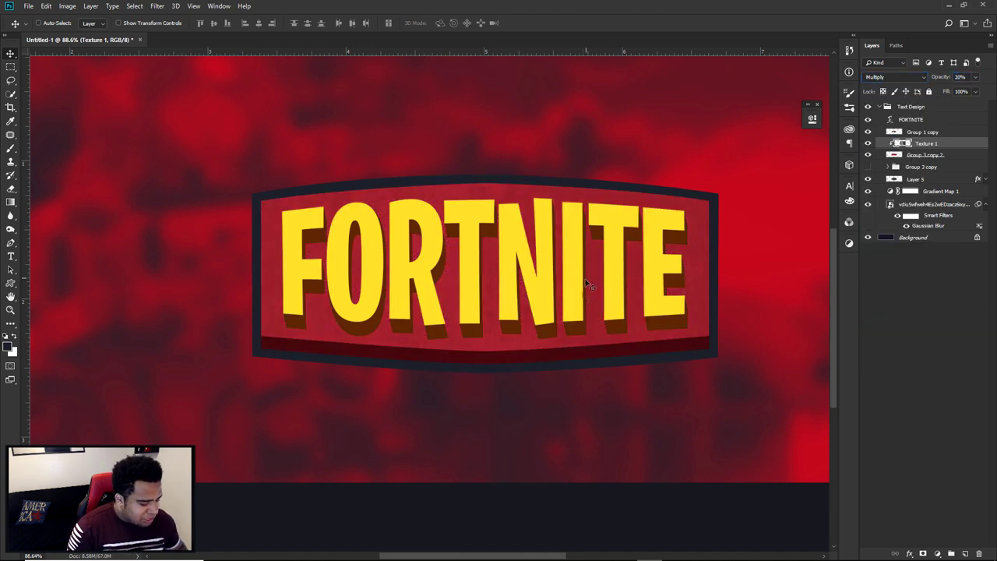
# Erase parts of the texture on the sign with a large soft Eraser.
pyautogui.press('e')
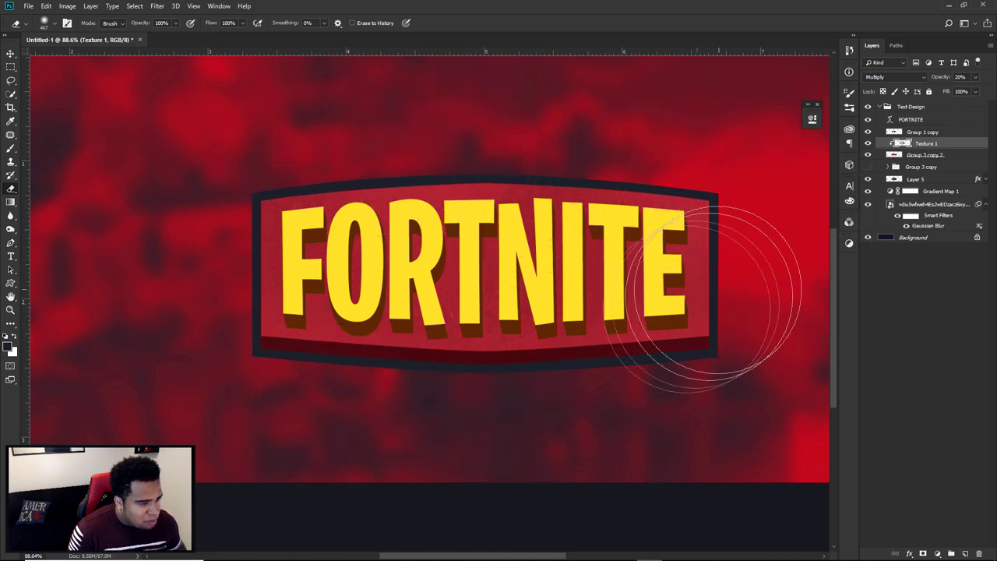
pyautogui.scroll(-3, 576, 322)
pyautogui.moveTo(549, 366); pyautogui.dragTo(476, 370)
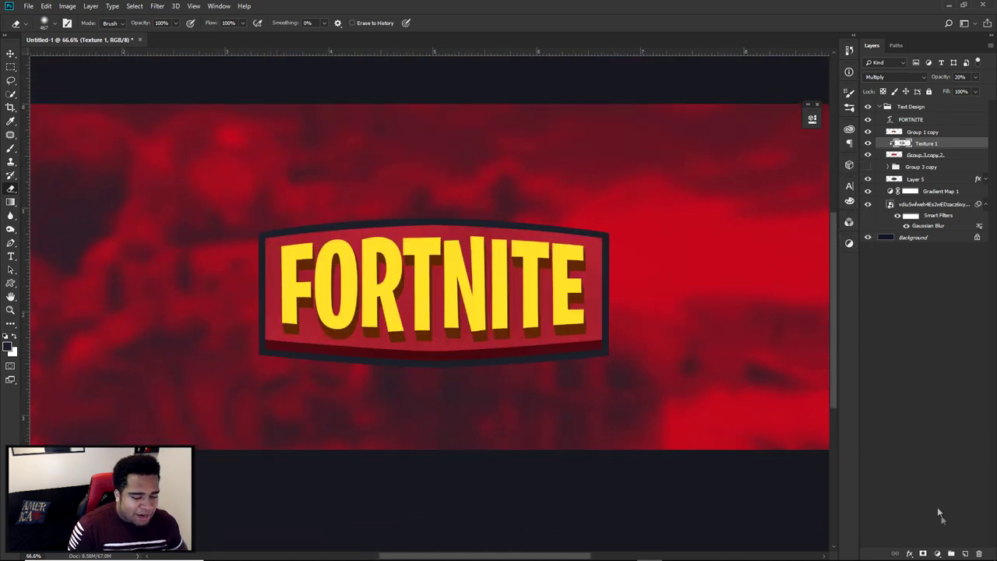
# Create a new layer above the texture and clip it to the sign.
pyautogui.click(964, 553)
pyautogui.rightClick(928, 145)
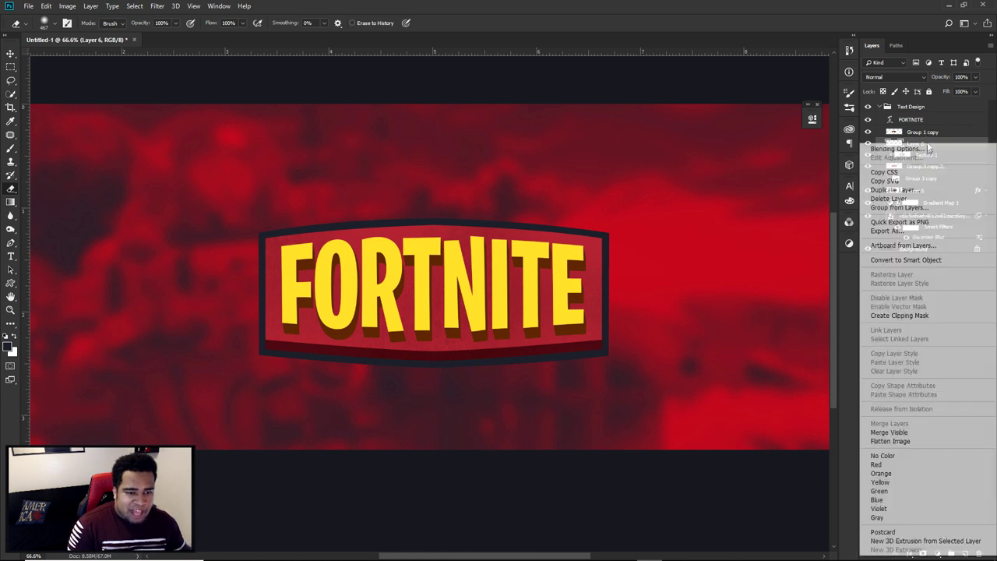
pyautogui.click(915, 315)
# Choose the 2849 px streaky grunge tip for the Brush and reduce its size to 1173 px.
pyautogui.press('b')
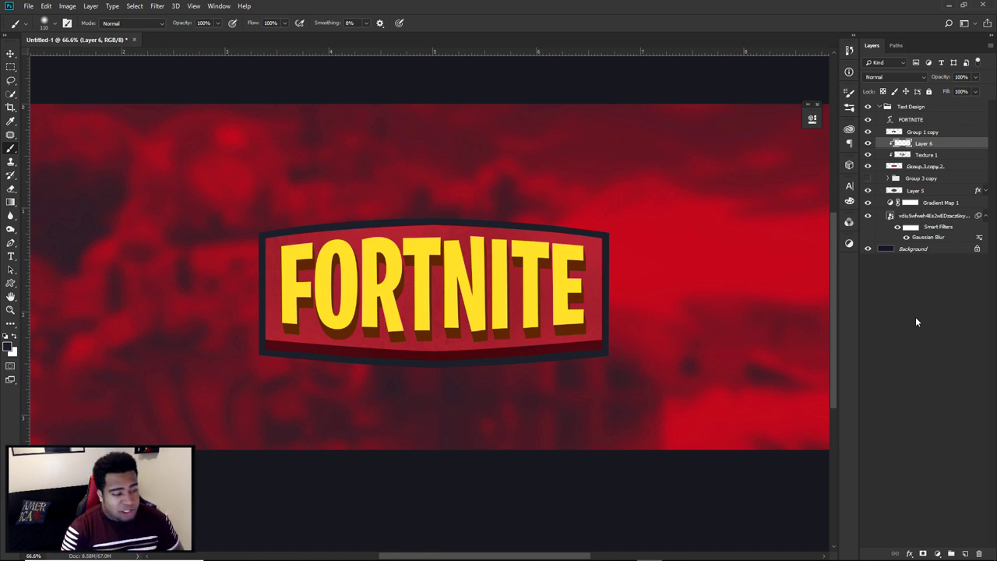
pyautogui.rightClick(485, 273)
pyautogui.scroll(-3, 554, 432)
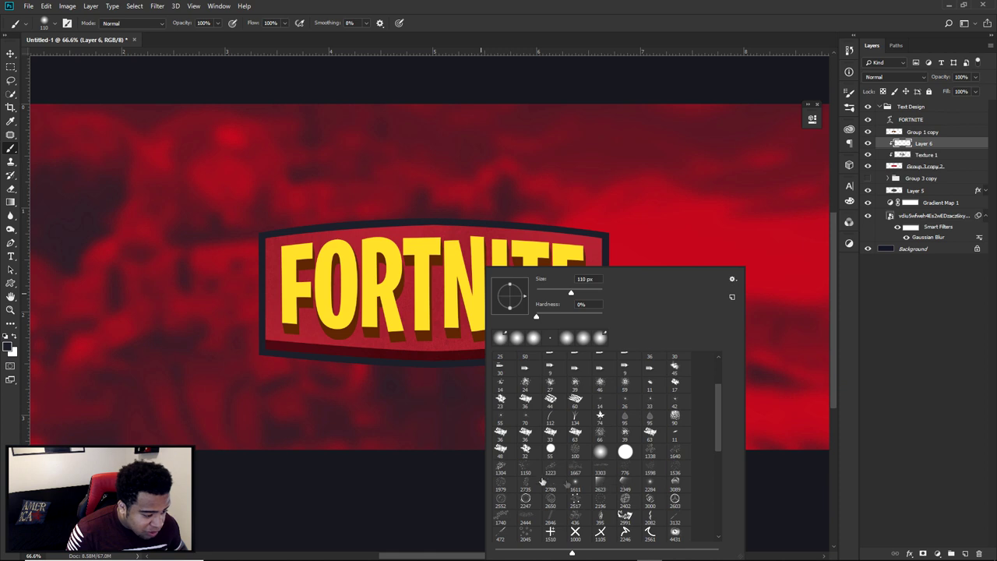
pyautogui.scroll(-1, 670, 474)
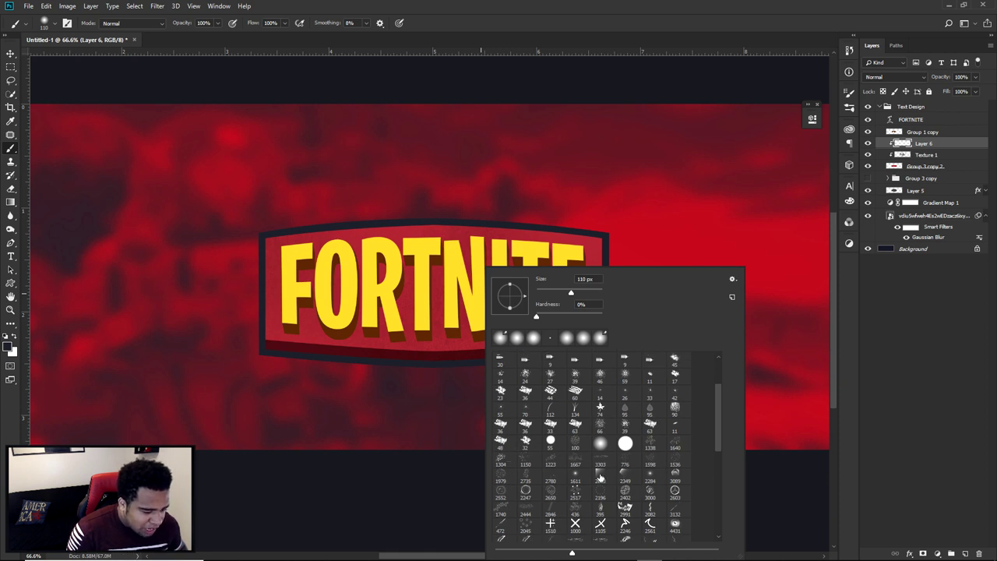
pyautogui.scroll(-1, 592, 487)
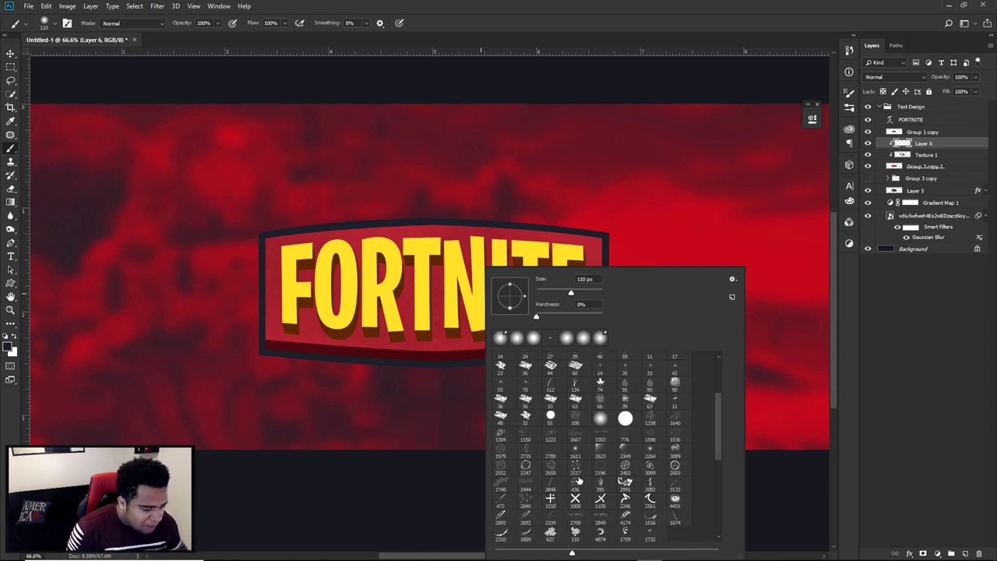
pyautogui.click(595, 516)
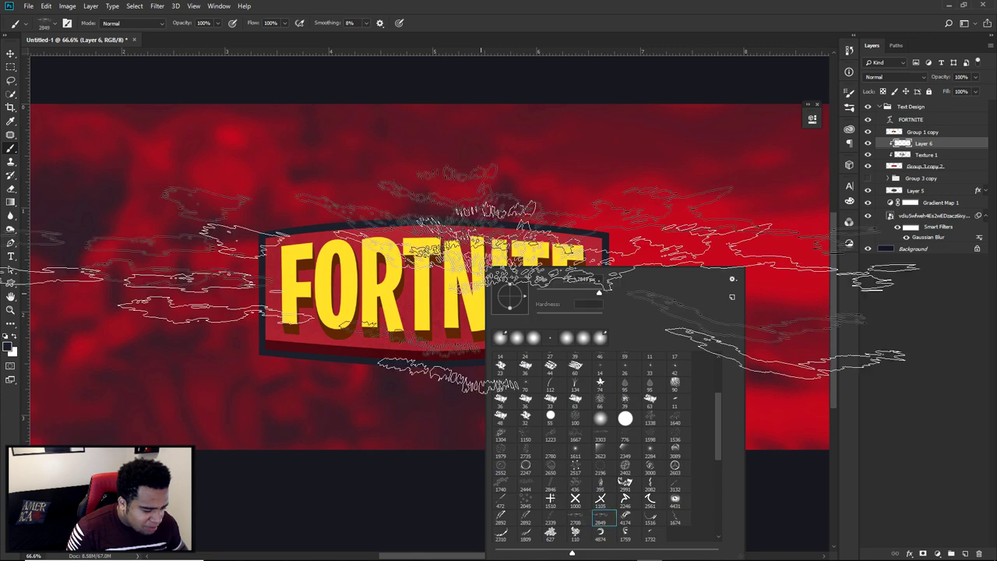
pyautogui.keyDown('alt'); pyautogui.rightClick(468, 280); pyautogui.keyUp('alt')
pyautogui.keyDown('alt'); pyautogui.rightClick(461, 257); pyautogui.keyUp('alt')
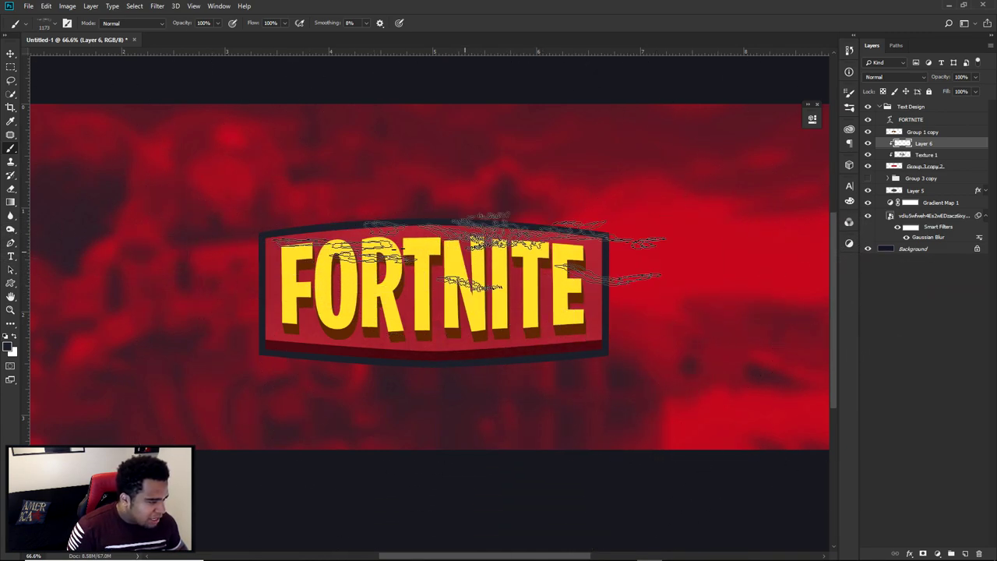
pyautogui.moveTo(557, 227); pyautogui.dragTo(245, 214)
pyautogui.moveTo(506, 365); pyautogui.dragTo(289, 409)
pyautogui.hotkey('ctrl', 'alt', 'z')
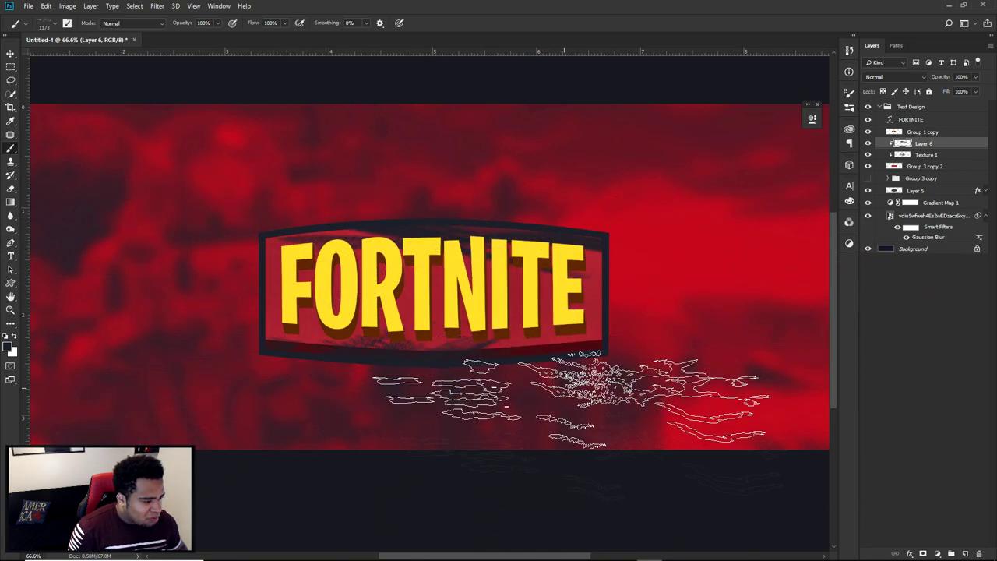
pyautogui.hotkey('ctrl', 'alt', 'z')
pyautogui.hotkey('ctrl', 'alt', 'z')
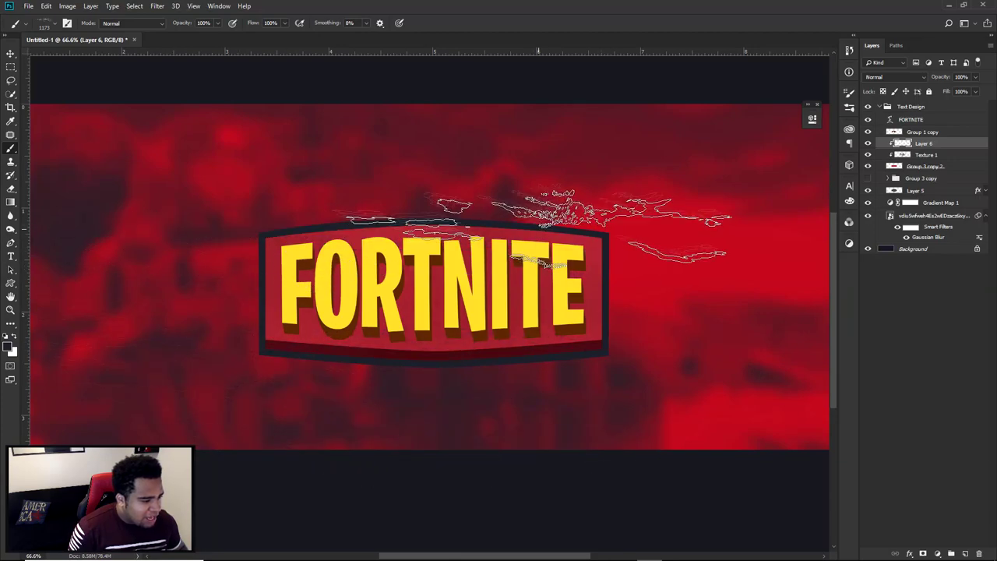
# Stamp dark grunge streaks onto the sign on the clipped Layer 6, and set that layer to Overlay at 43% opacity.
pyautogui.click(335, 363)
pyautogui.click(228, 284)
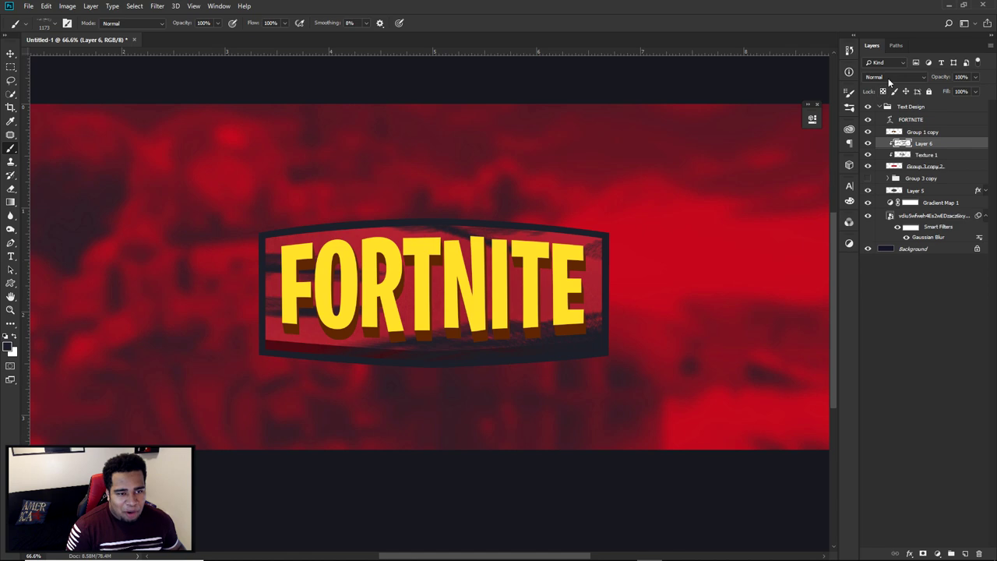
pyautogui.click(892, 77)
pyautogui.click(885, 206)
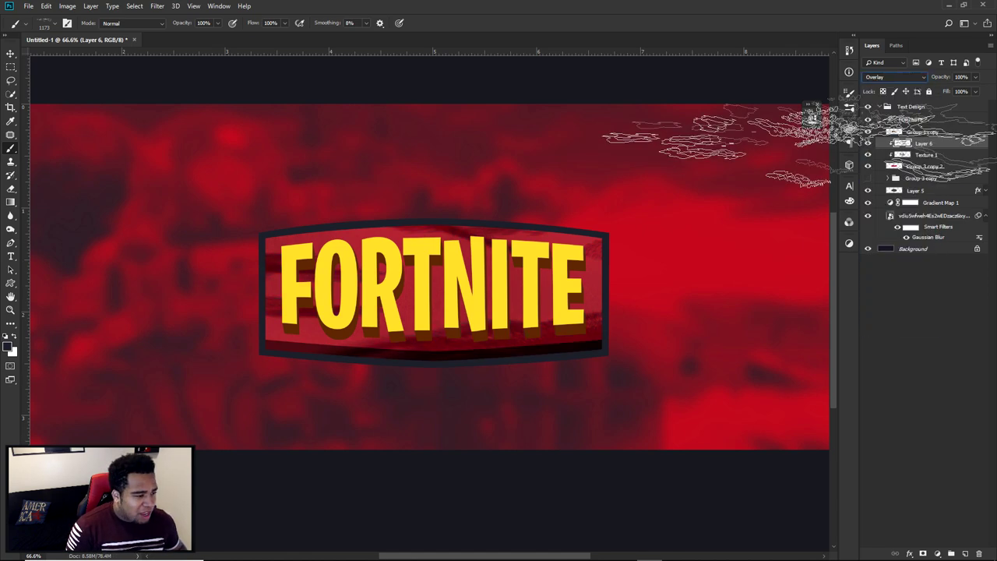
pyautogui.click(975, 77)
pyautogui.moveTo(977, 90); pyautogui.dragTo(949, 92)
pyautogui.press('v')
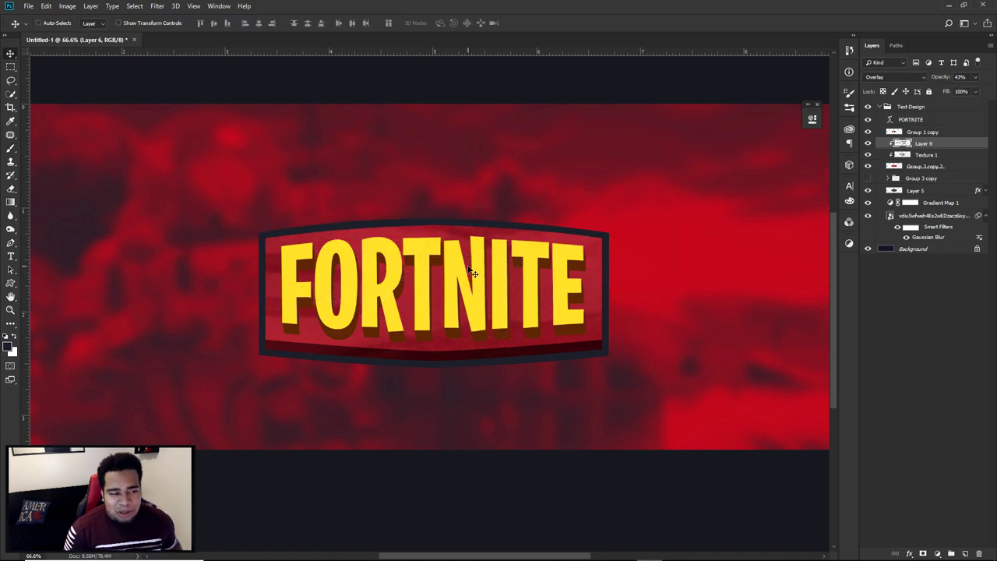
pyautogui.press('e')
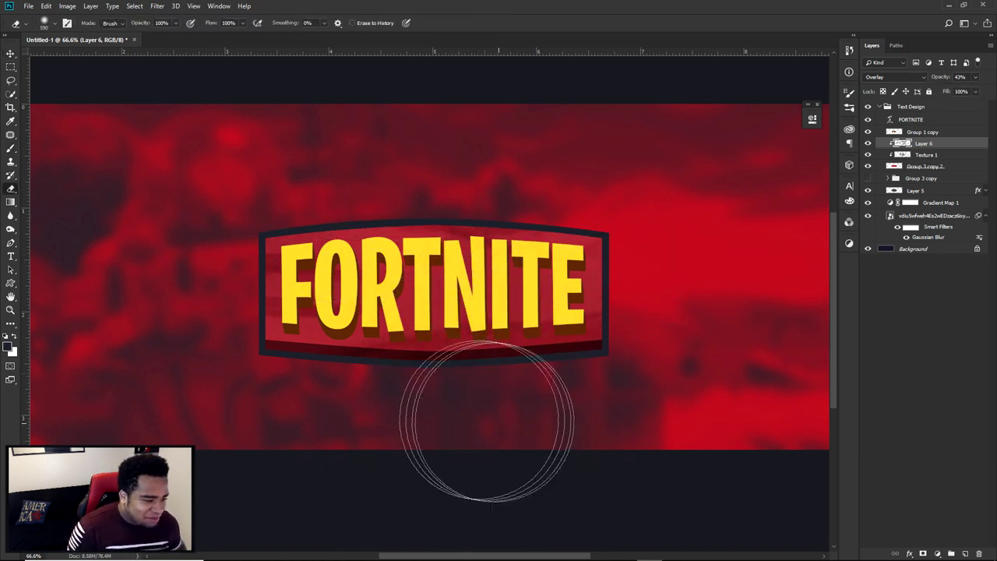
pyautogui.press('v')
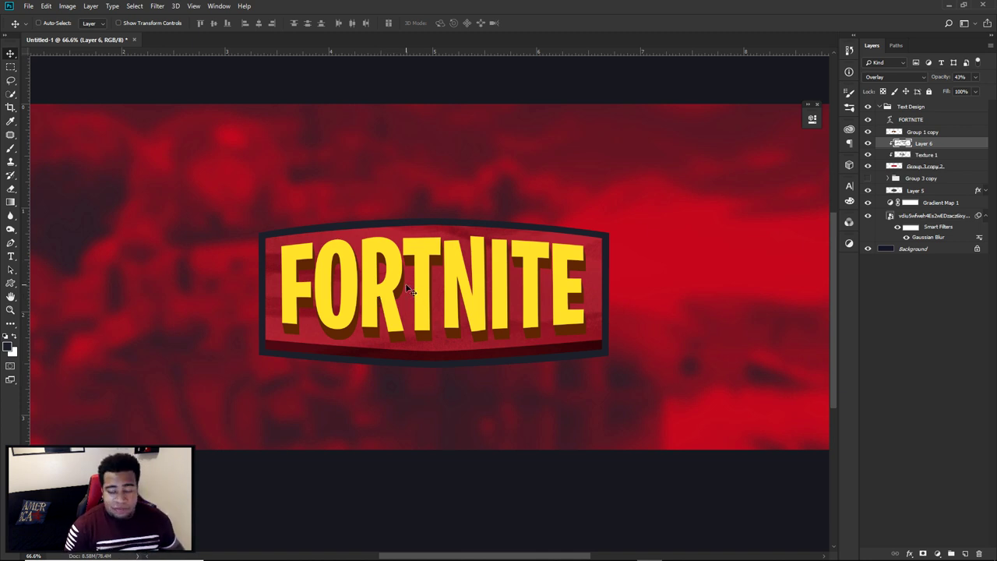
pyautogui.scroll(-2, 405, 285)
pyautogui.moveTo(397, 289); pyautogui.dragTo(471, 295)
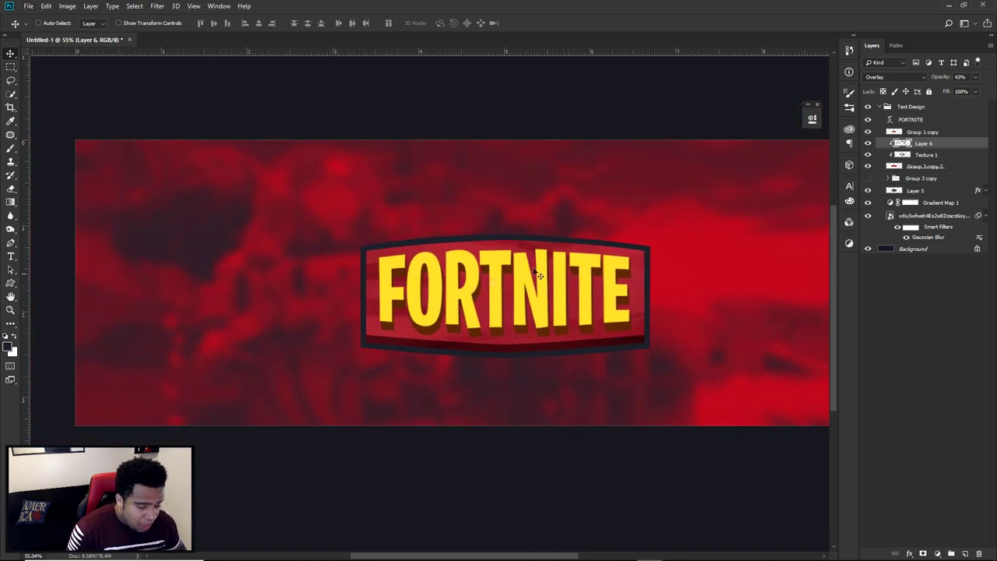
pyautogui.scroll(1, 507, 281)
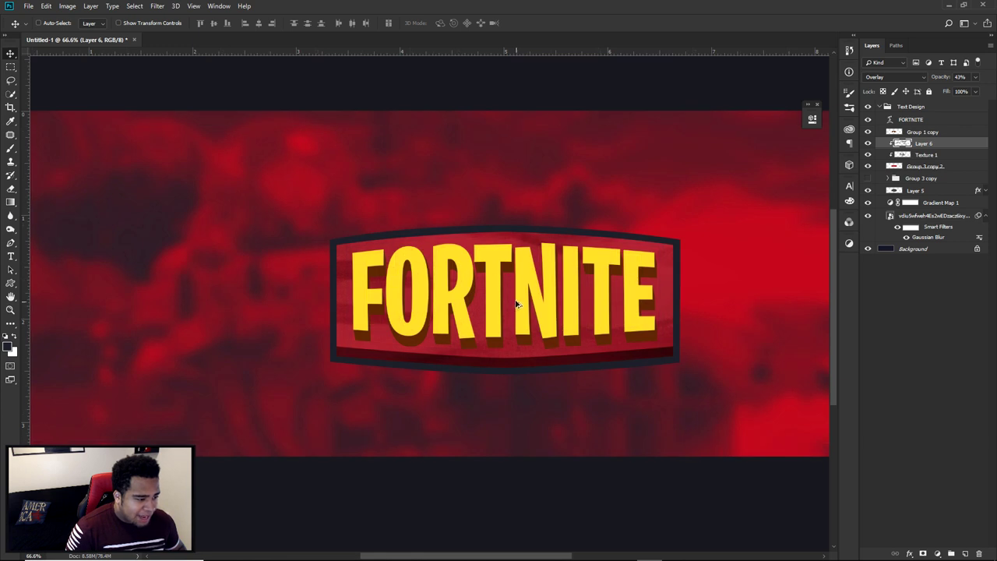
pyautogui.moveTo(421, 320); pyautogui.dragTo(382, 322)
# Open the reference design nickmerc.psd and examine its lettering and sign details up close.
pyautogui.click(28, 6)
pyautogui.moveTo(70, 68)
pyautogui.click(179, 67)
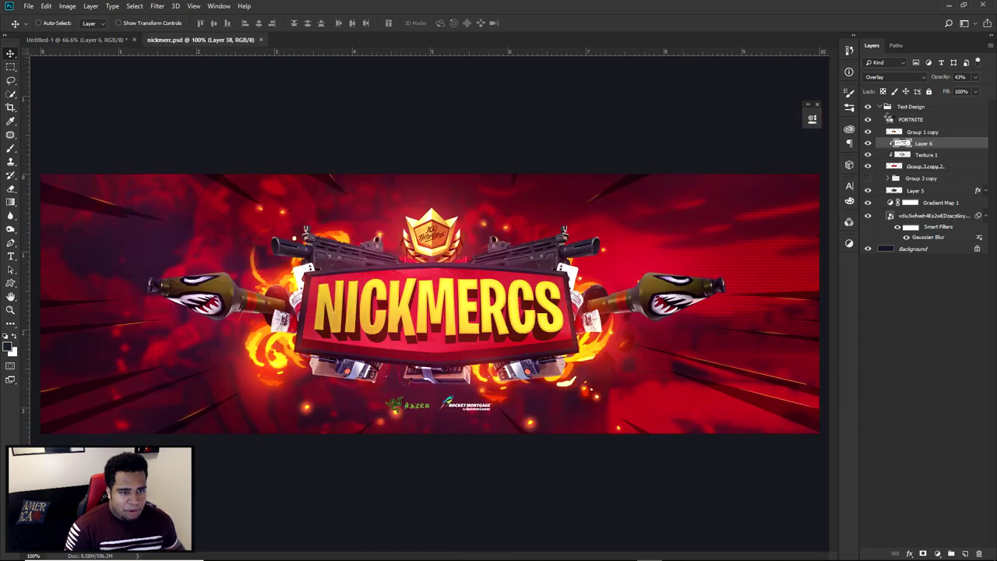
pyautogui.scroll(8, 416, 304)
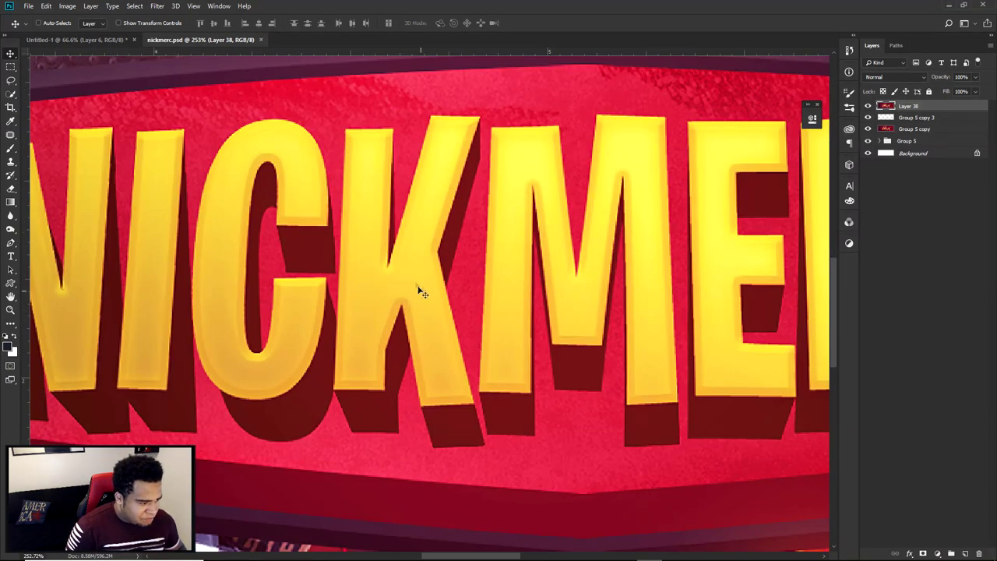
pyautogui.moveTo(373, 233); pyautogui.dragTo(356, 185)
pyautogui.scroll(-3, 489, 178)
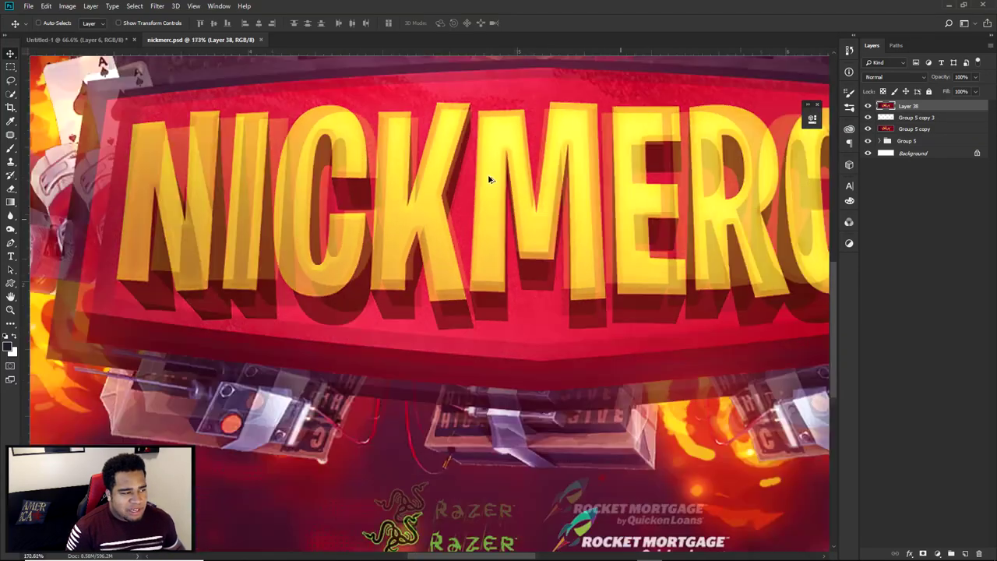
pyautogui.scroll(-5, 491, 184)
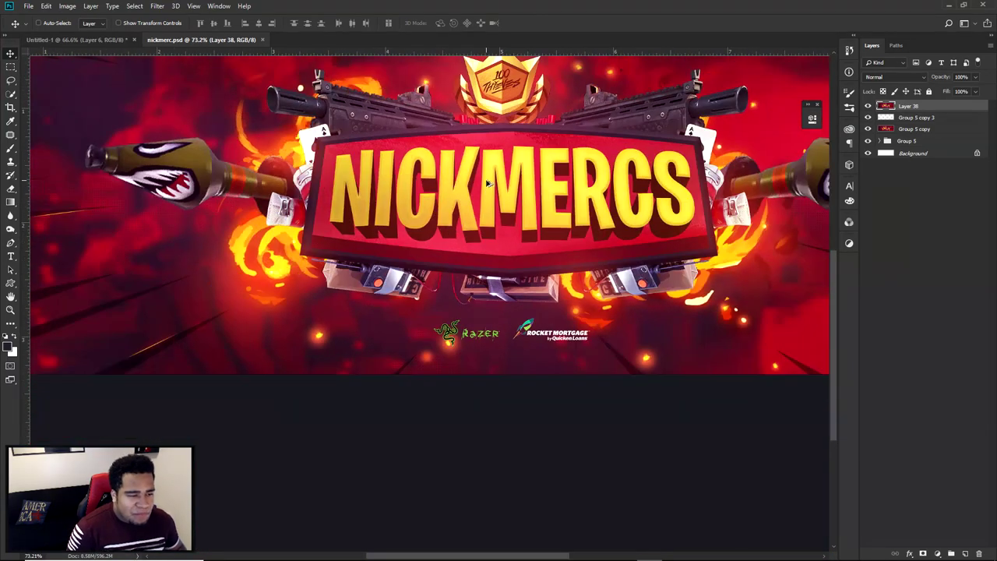
pyautogui.scroll(-1, 504, 165)
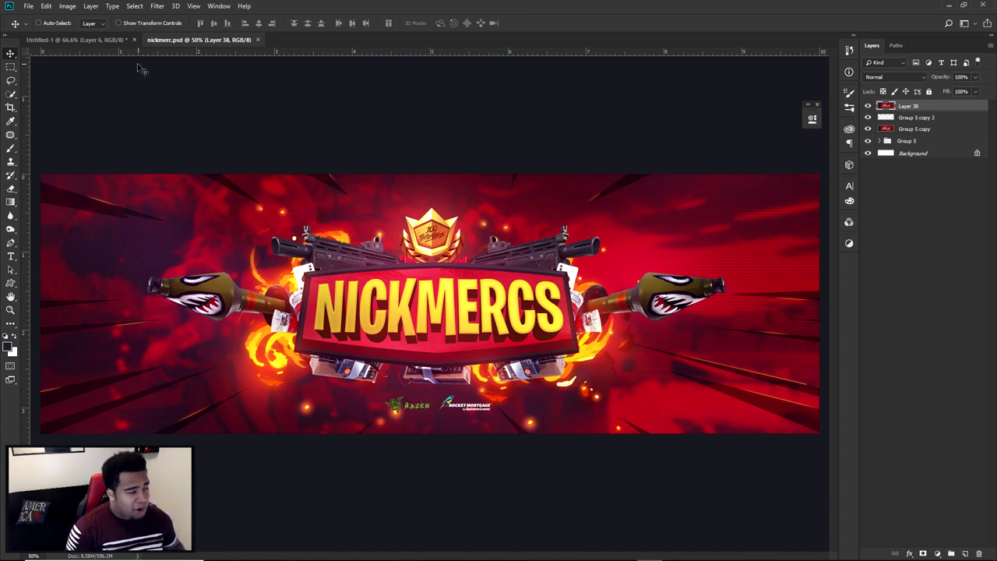
# Return to the Untitled-1 banner document and duplicate the FORTNITE text layer.
pyautogui.click(74, 40)
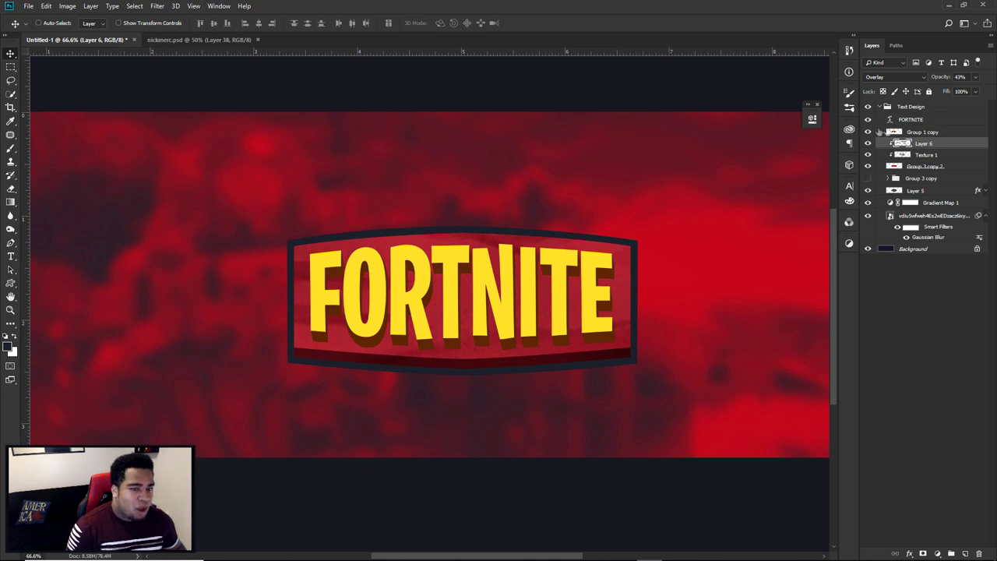
pyautogui.click(875, 119)
pyautogui.click(871, 119)
pyautogui.click(870, 119)
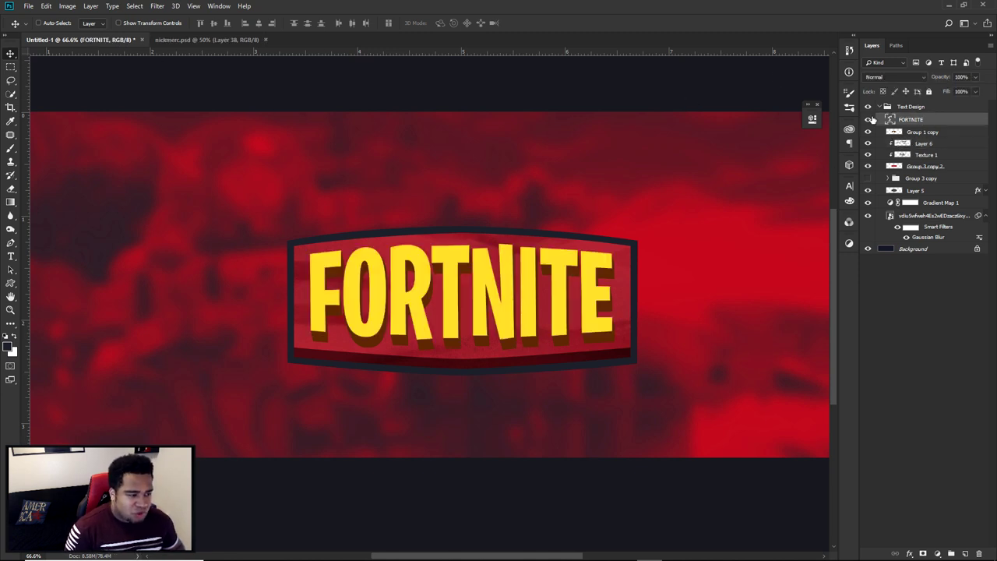
pyautogui.press('ctrl')
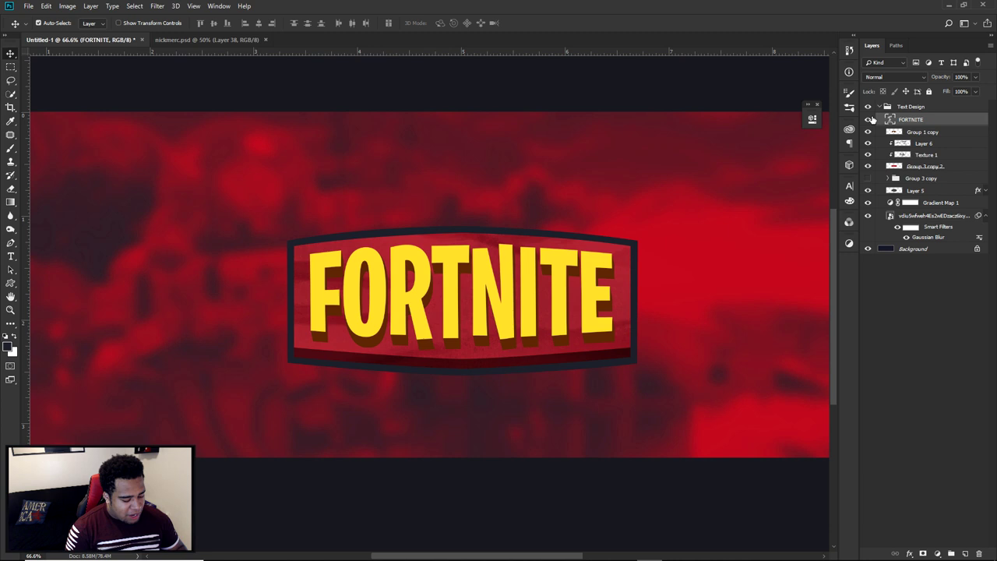
pyautogui.hotkey('ctrl', 'j')
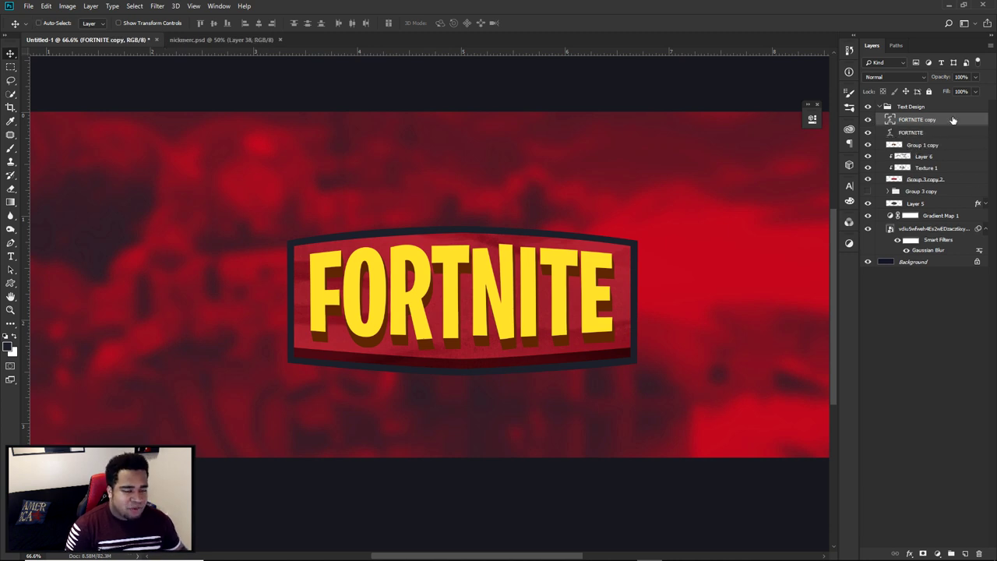
# Add a Bevel & Emboss effect to the FORTNITE copy layer with its shadow opacity at 51%.
pyautogui.doubleClick(952, 120)
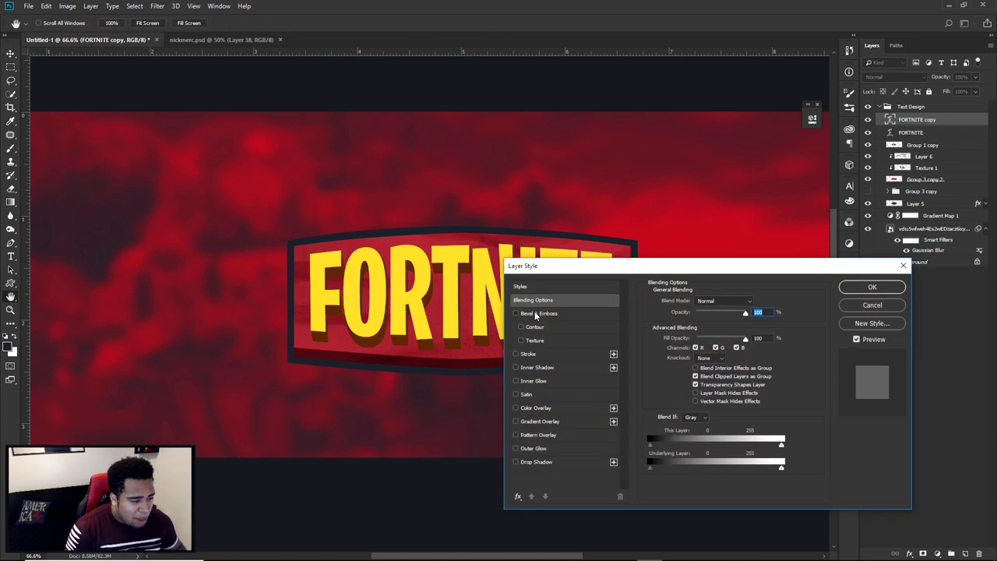
pyautogui.click(534, 313)
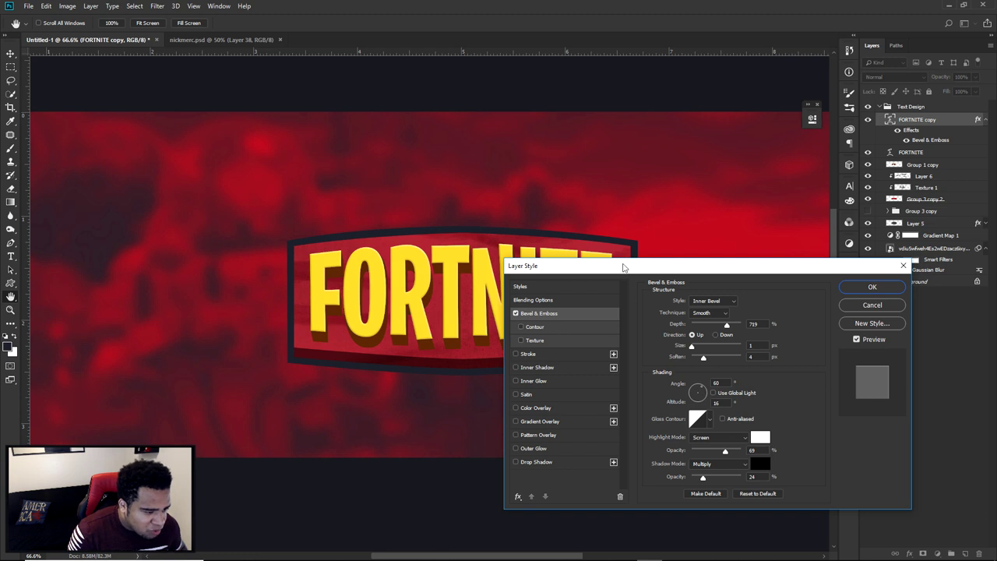
pyautogui.moveTo(623, 267); pyautogui.dragTo(690, 206)
pyautogui.moveTo(770, 416); pyautogui.dragTo(784, 412)
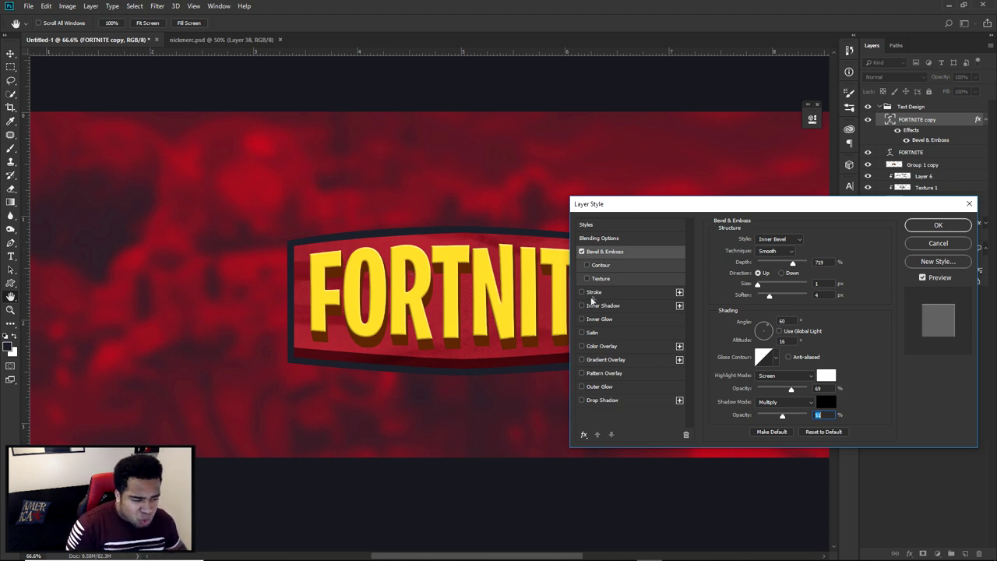
# Add a 1 px inside Stroke effect to the FORTNITE copy layer and set its blend mode to Overlay.
pyautogui.click(593, 292)
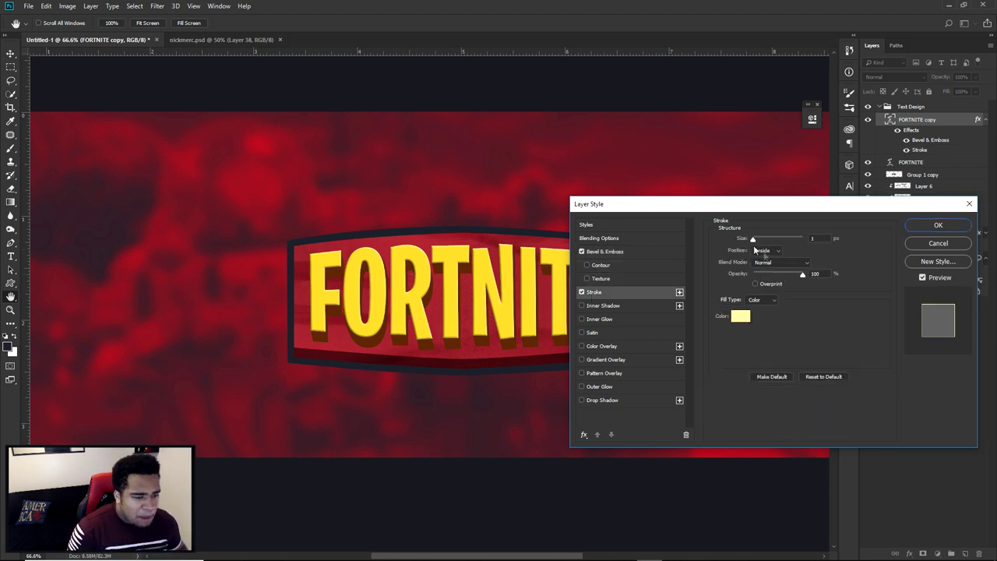
pyautogui.click(780, 262)
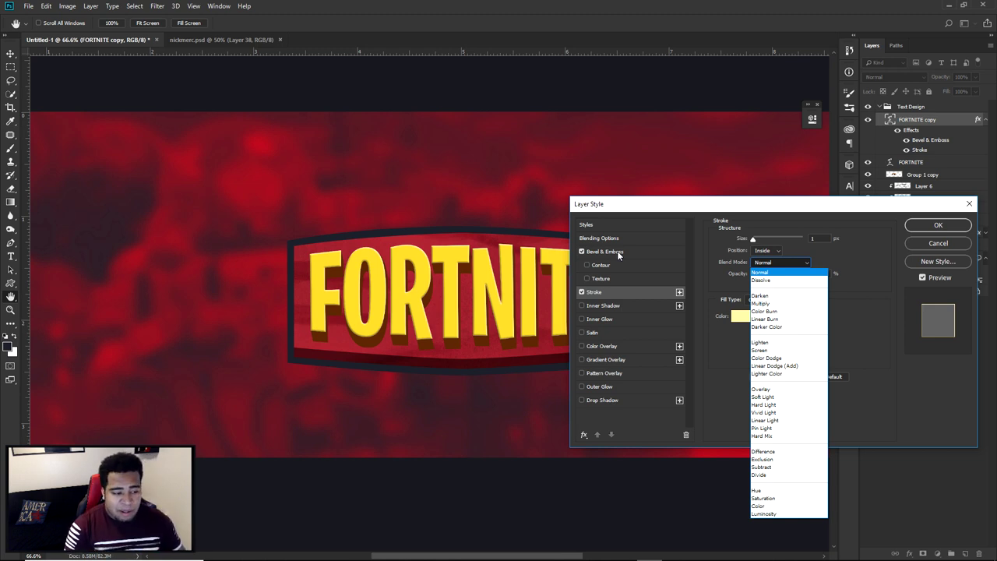
pyautogui.click(756, 270)
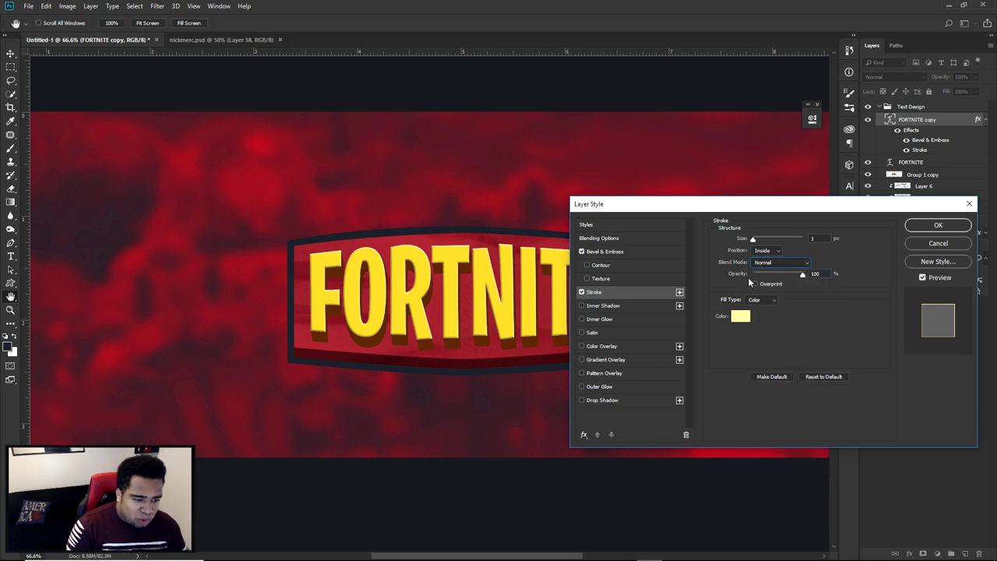
pyautogui.click(759, 264)
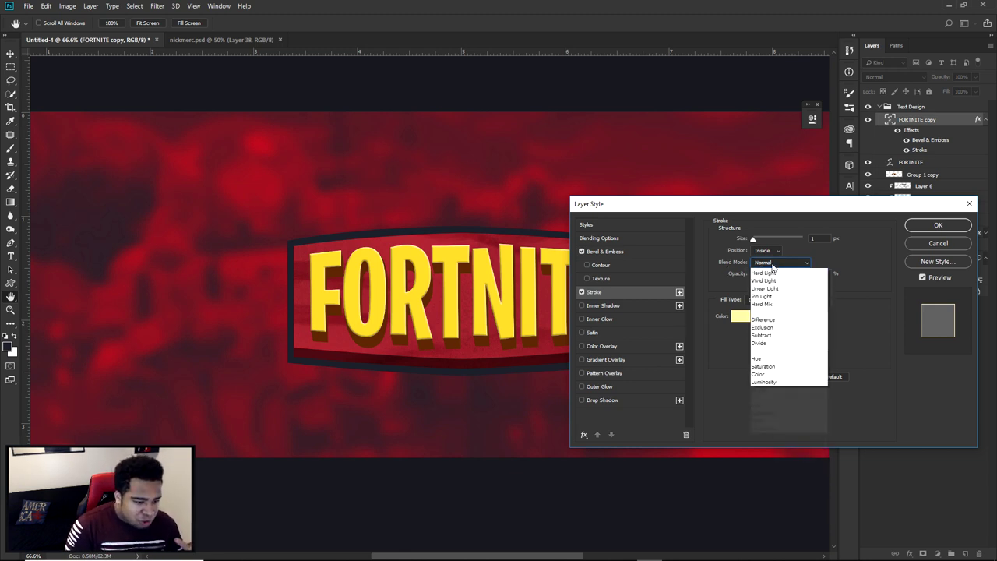
pyautogui.click(771, 382)
# Set the stroke's color to a light yellow and its blend mode to Normal.
pyautogui.click(741, 318)
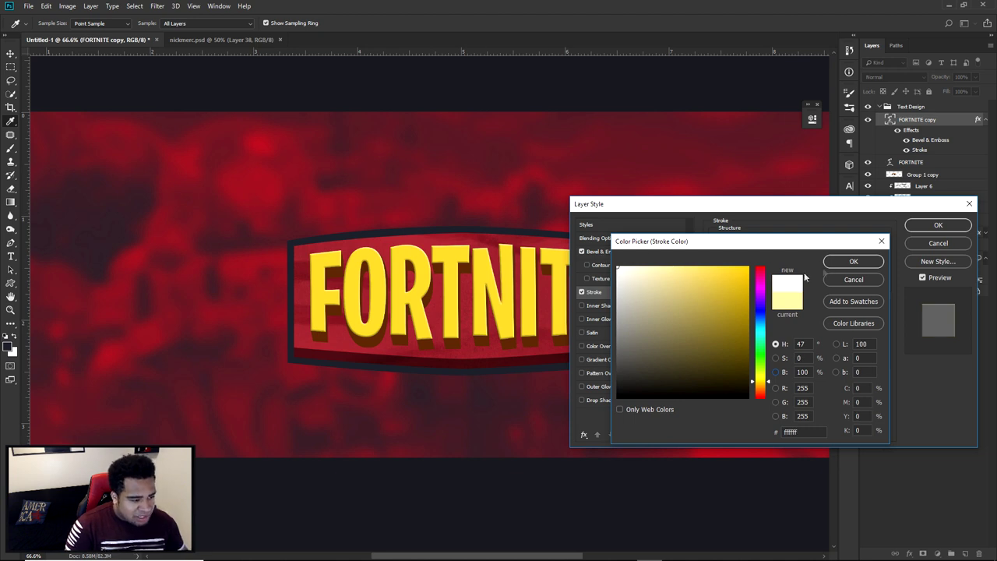
pyautogui.click(853, 261)
pyautogui.click(741, 318)
pyautogui.click(695, 273)
pyautogui.click(685, 266)
pyautogui.click(851, 265)
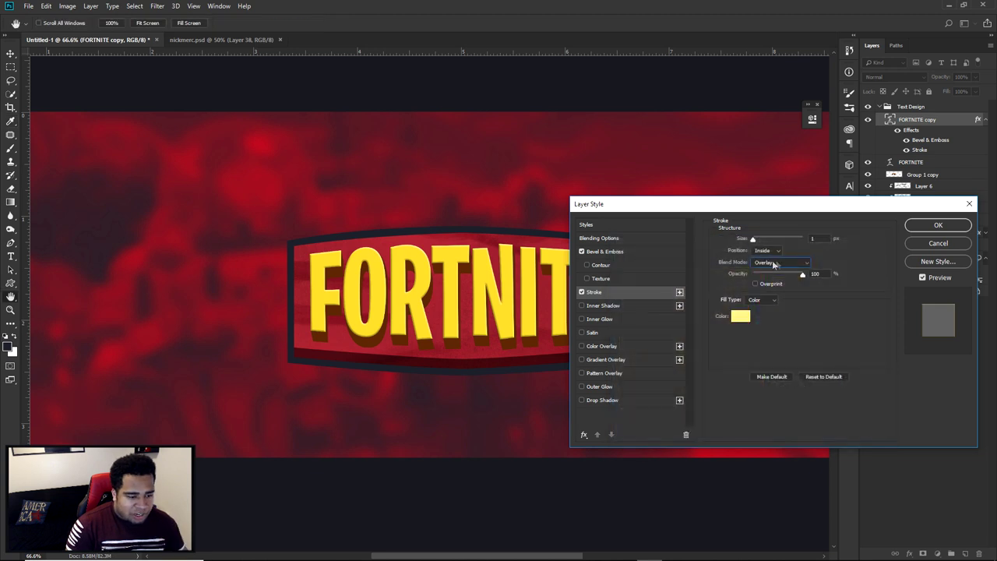
pyautogui.click(776, 262)
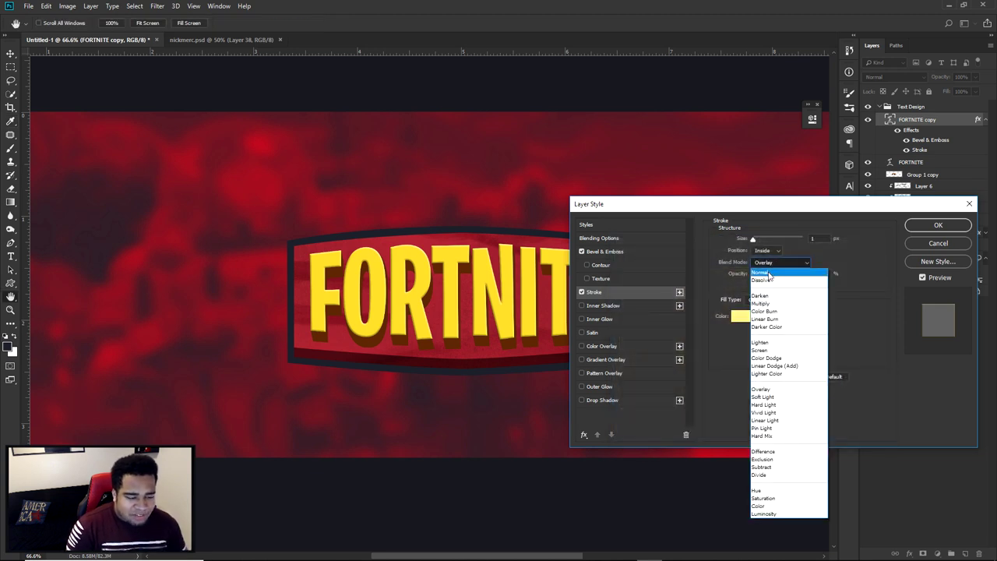
pyautogui.click(760, 273)
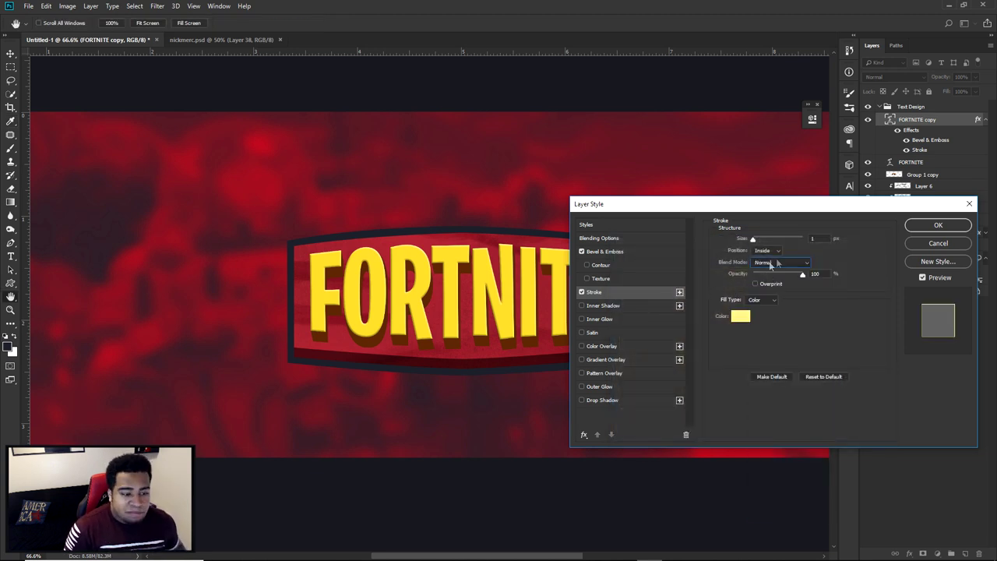
# Add a black-to-white Gradient Overlay to the FORTNITE copy layer with a 37° angle and Overlay blend mode.
pyautogui.click(606, 359)
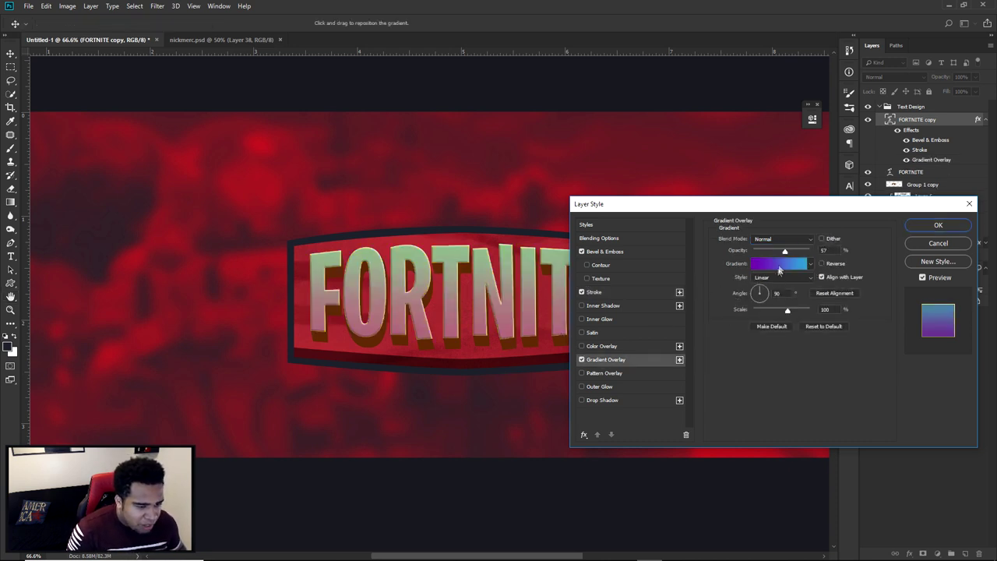
pyautogui.click(780, 265)
pyautogui.click(740, 242)
pyautogui.click(898, 232)
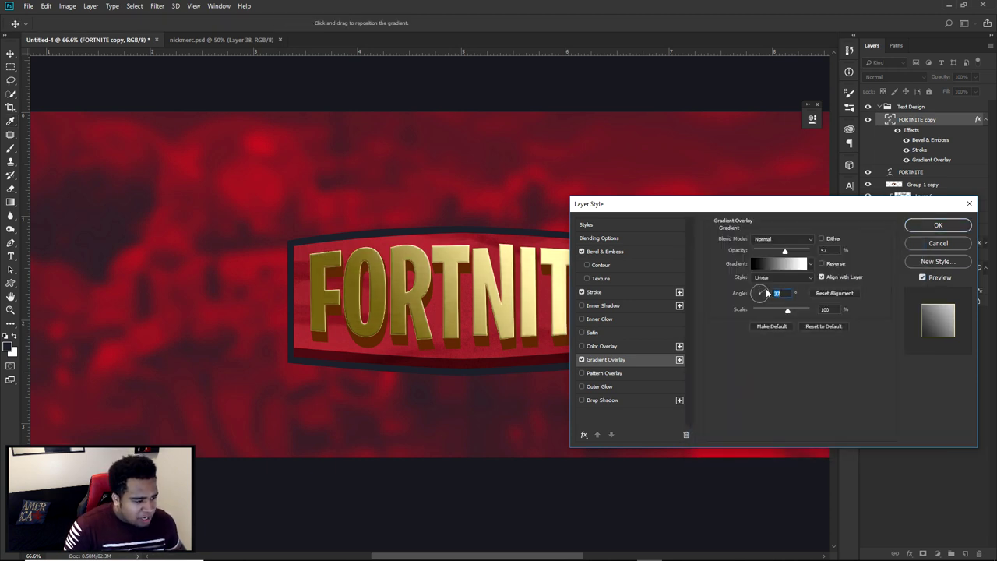
pyautogui.click(775, 240)
pyautogui.click(761, 366)
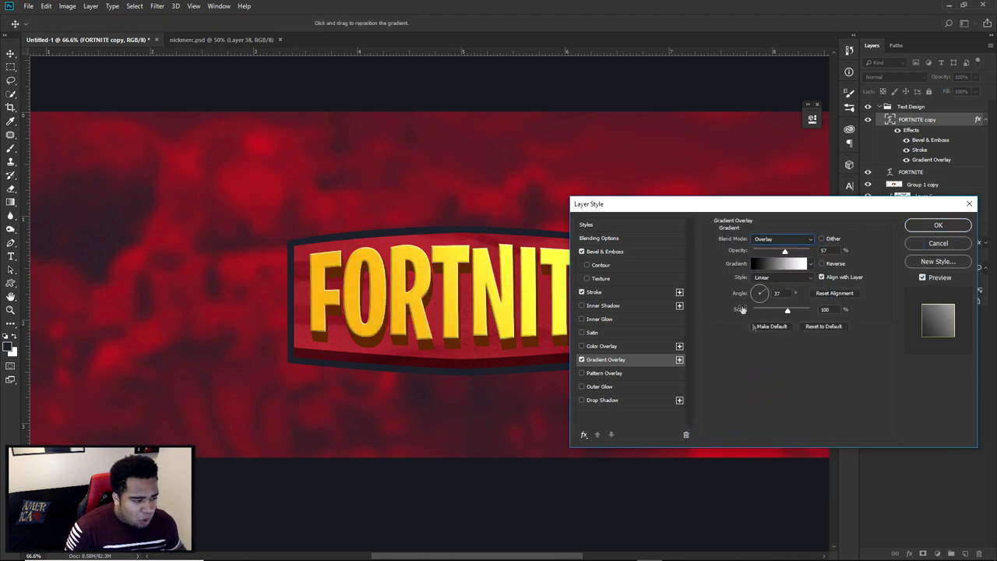
# Reduce the gradient overlay's opacity to 20% and toggle the effect to compare the lettering.
pyautogui.moveTo(780, 255); pyautogui.dragTo(770, 254)
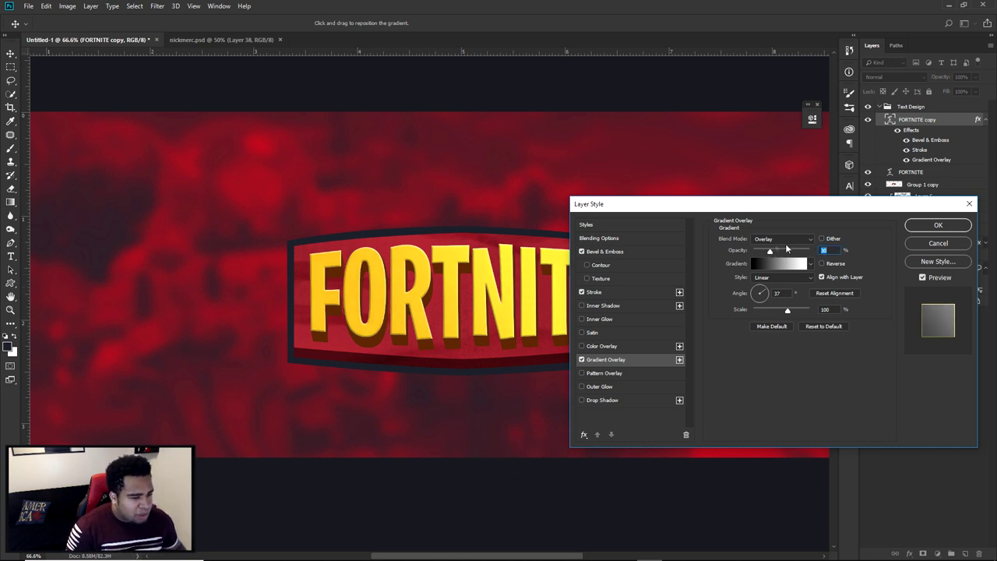
pyautogui.write('20')
pyautogui.click(581, 359)
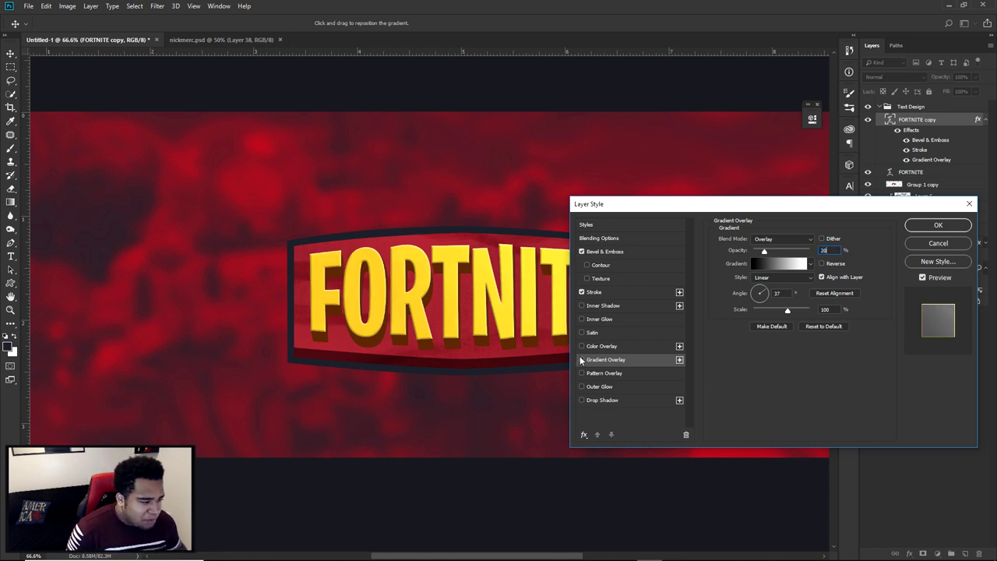
# Add an Inner Shadow to the FORTNITE copy layer with 10% opacity, 10 px distance, 25% choke and 15 px size.
pyautogui.click(604, 305)
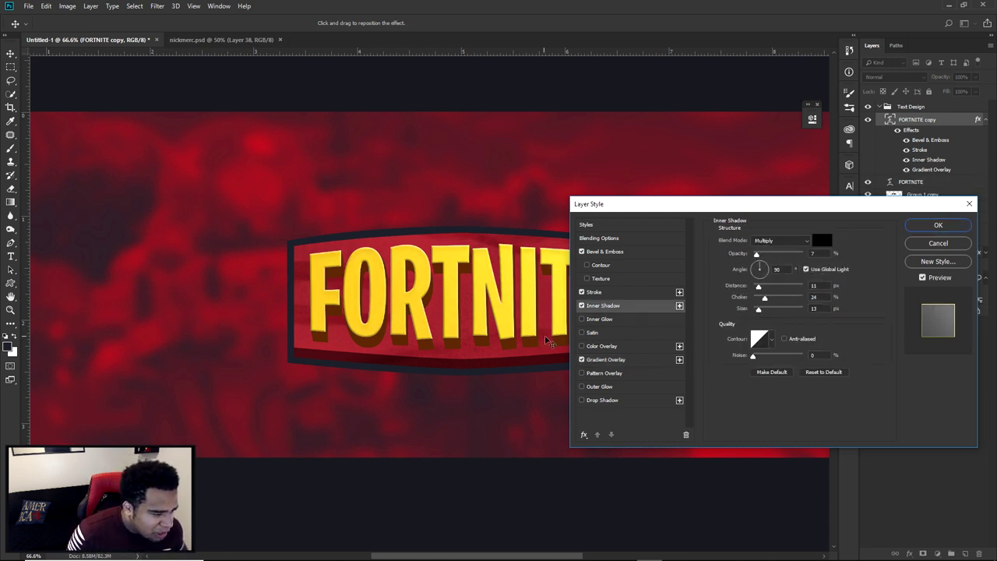
pyautogui.click(814, 253)
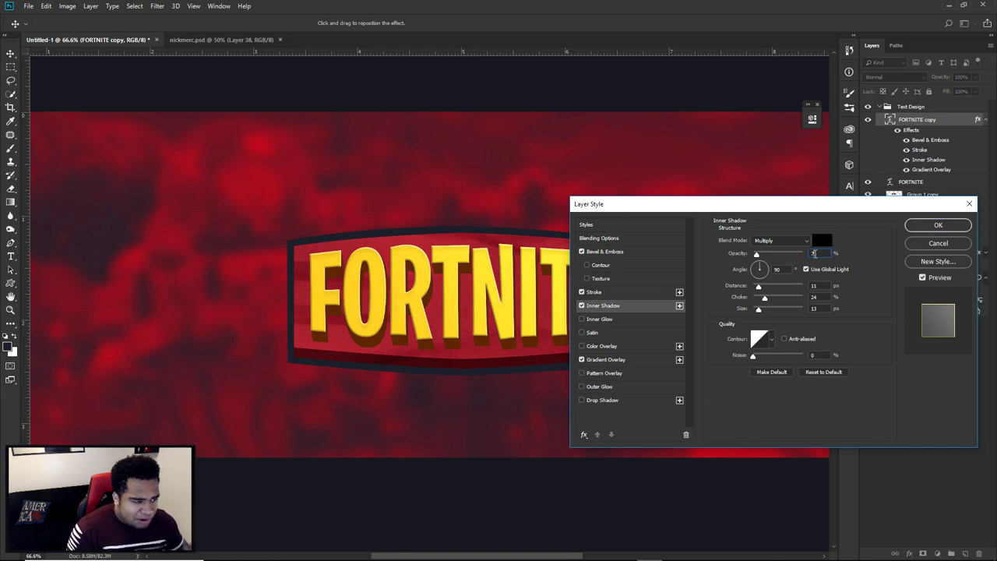
pyautogui.press('Up')
pyautogui.press('Up')
pyautogui.press('Up')
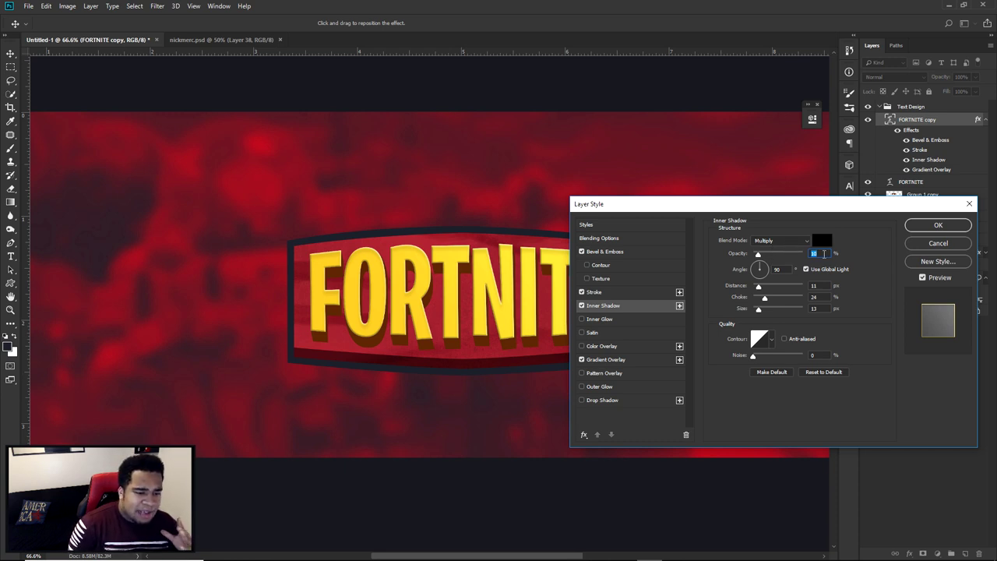
pyautogui.moveTo(823, 285); pyautogui.dragTo(765, 312)
pyautogui.write('15')
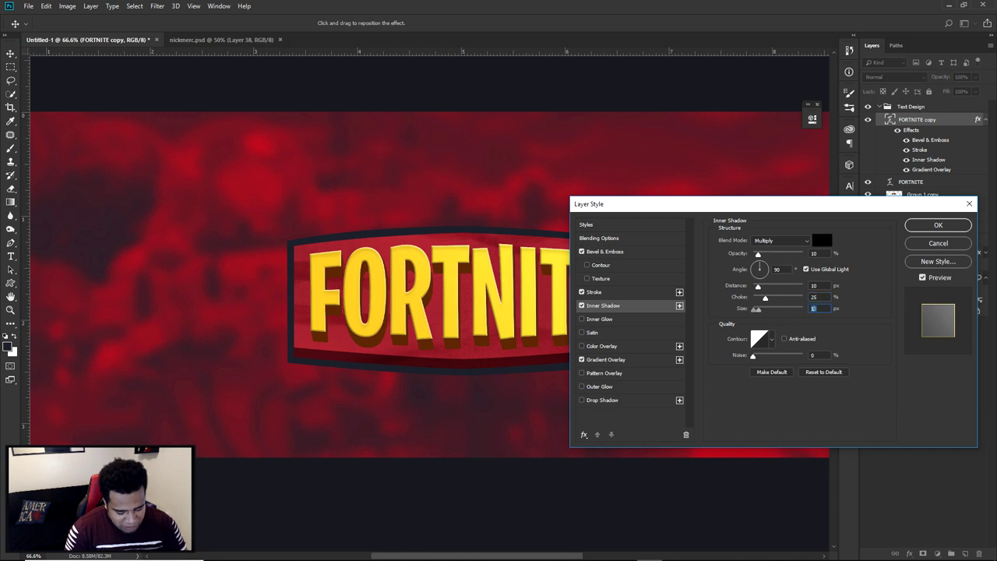
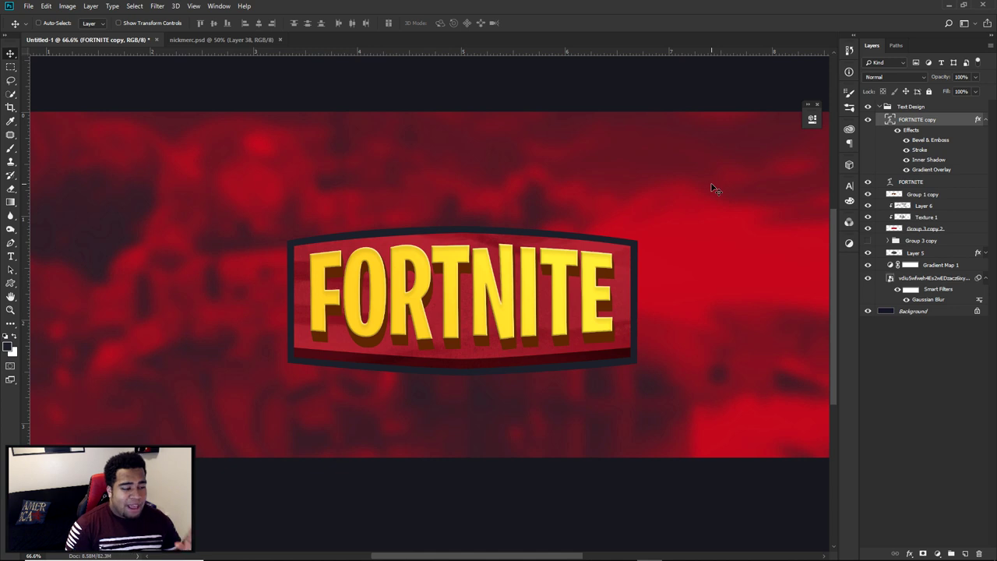
# Set the FORTNITE copy layer's fill to 0%, test moving its effects off the sign, and restore its position.
pyautogui.click(975, 92)
pyautogui.moveTo(941, 102); pyautogui.dragTo(716, 107)
pyautogui.moveTo(542, 285); pyautogui.dragTo(633, 178)
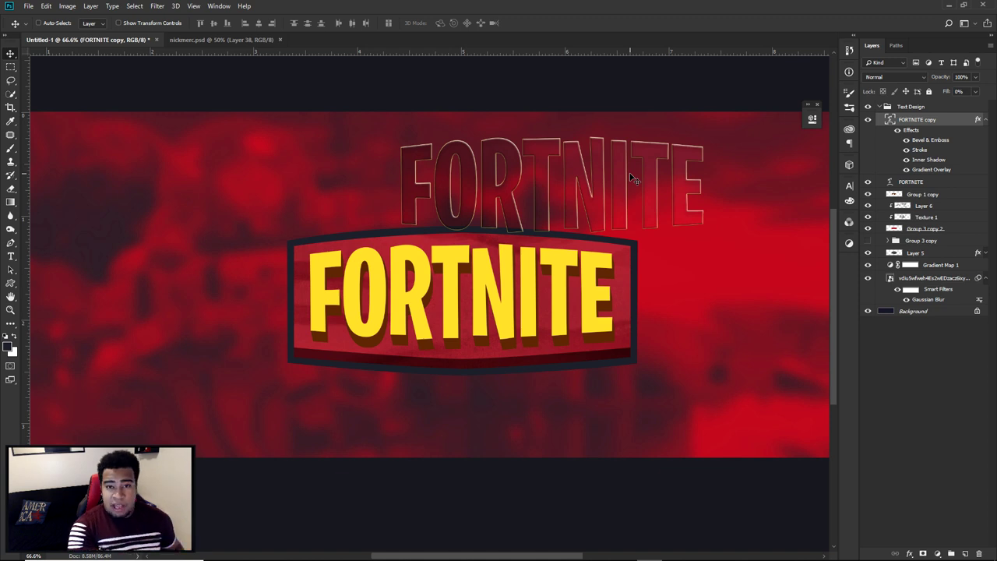
pyautogui.click(974, 92)
pyautogui.moveTo(973, 104); pyautogui.dragTo(977, 113)
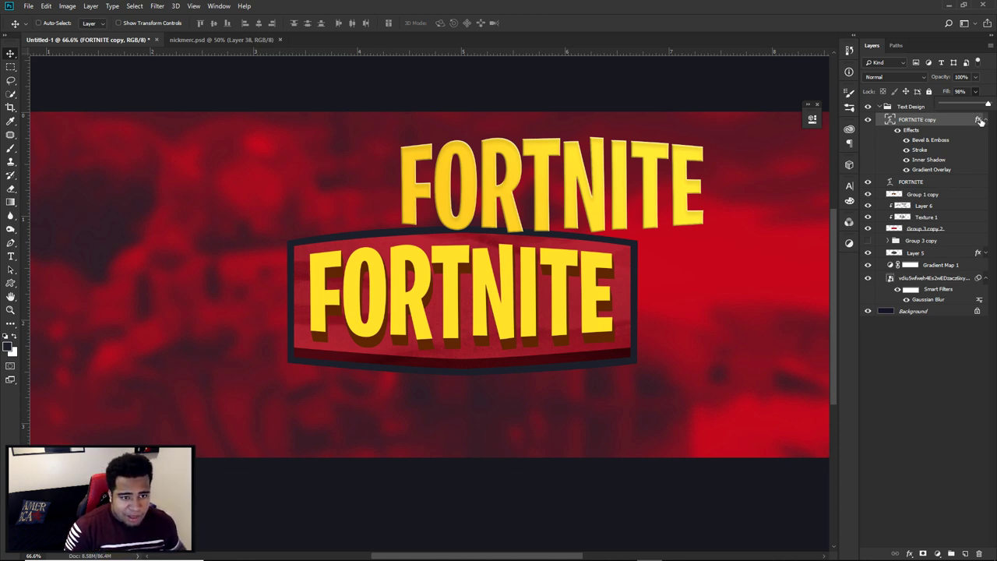
pyautogui.moveTo(951, 106); pyautogui.dragTo(932, 105)
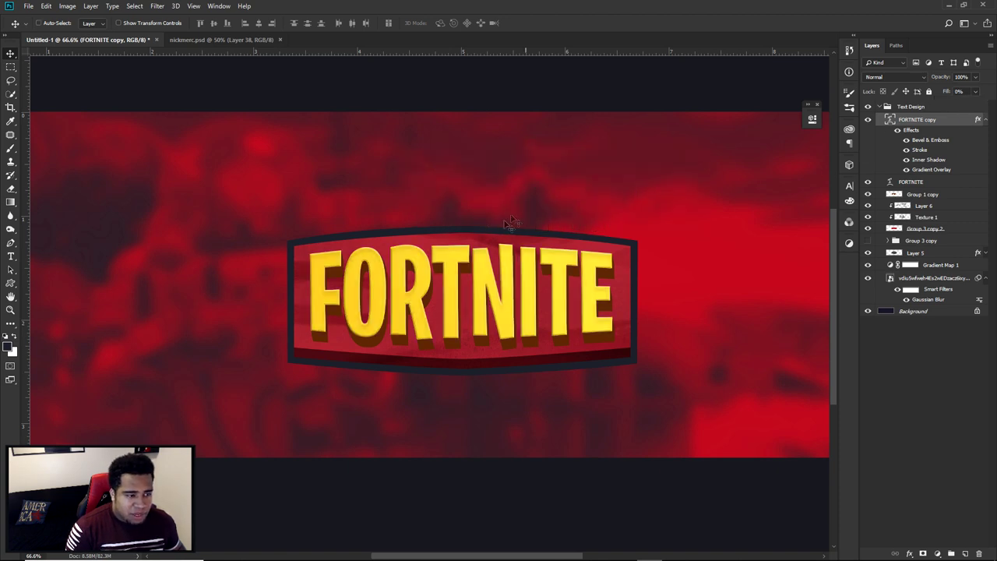
pyautogui.moveTo(538, 317); pyautogui.dragTo(563, 151)
pyautogui.hotkey('ctrl', 'z')
# Rasterize the FORTNITE copy layer's style and set the layer's blend mode to Linear Burn.
pyautogui.rightClick(929, 122)
pyautogui.click(834, 258)
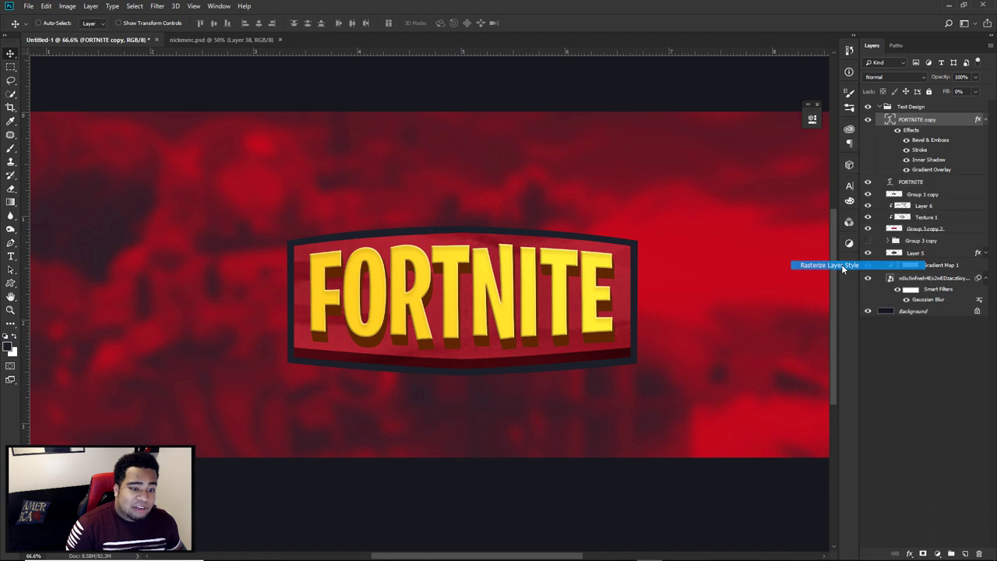
pyautogui.click(888, 76)
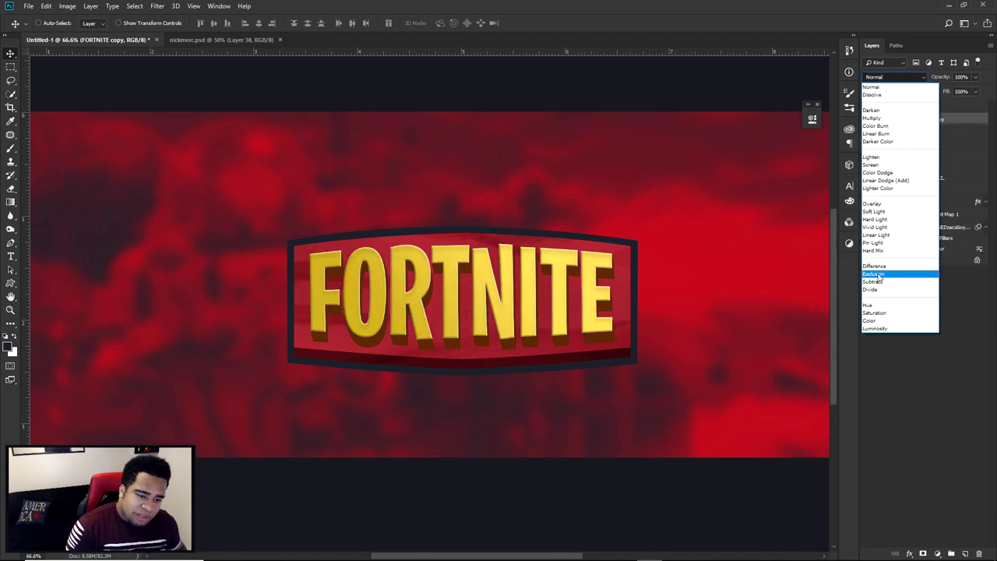
pyautogui.click(876, 133)
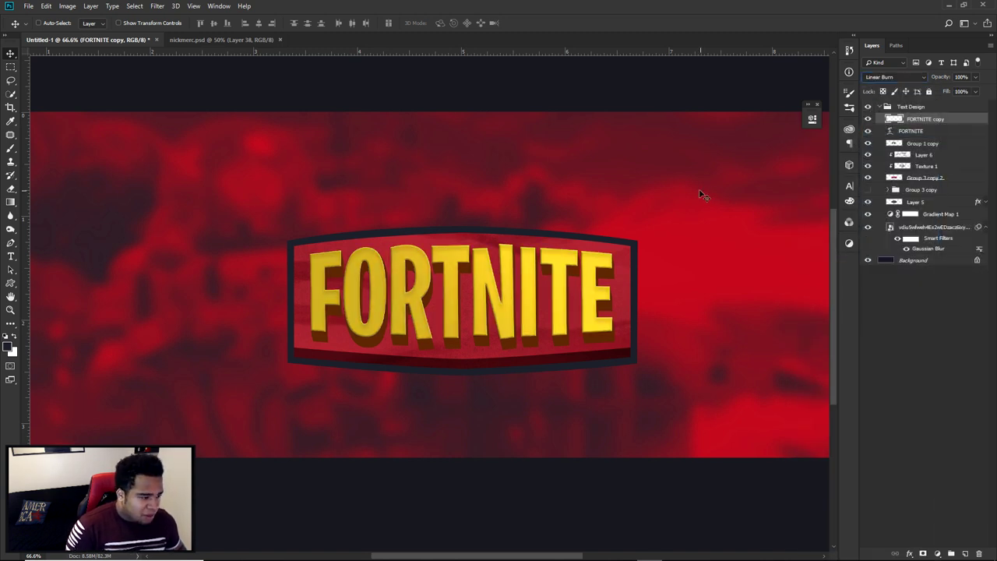
# Inspect the lettering up close and set the FORTNITE copy layer's opacity to 80%.
pyautogui.keyDown('ctrl'); pyautogui.click(634, 205); pyautogui.keyUp('ctrl')
pyautogui.scroll(8, 312, 292)
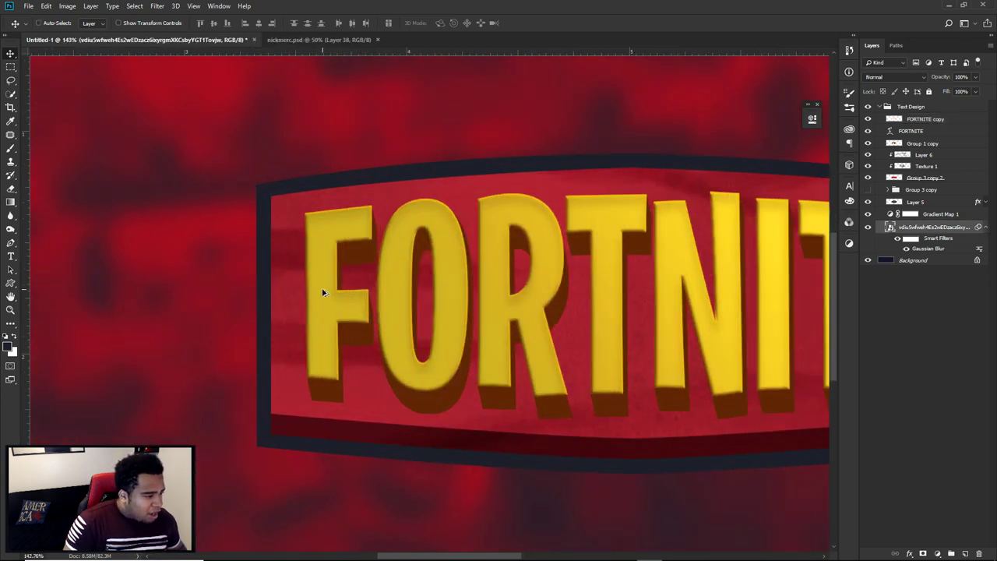
pyautogui.scroll(-3, 323, 292)
pyautogui.scroll(-5, 509, 303)
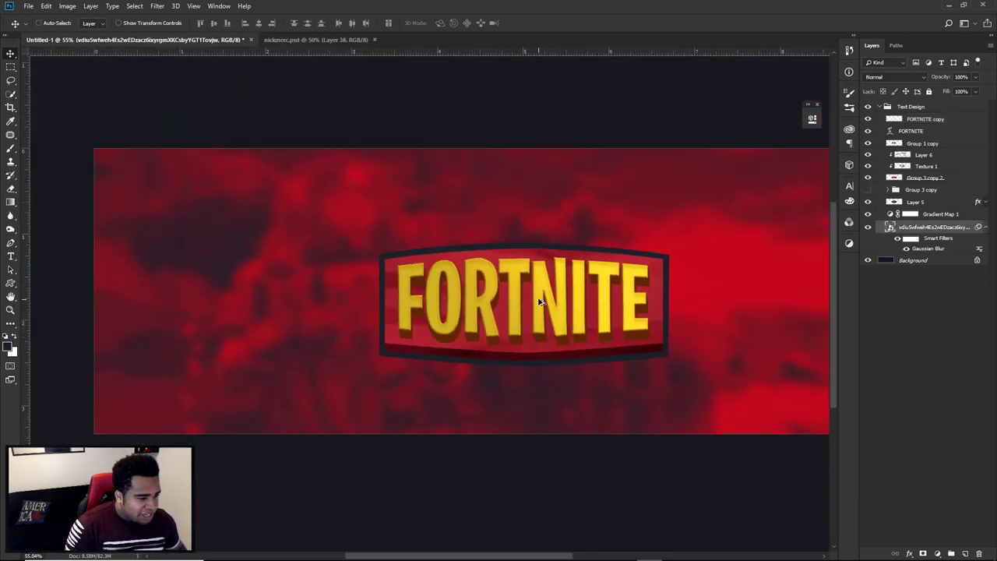
pyautogui.scroll(2, 492, 299)
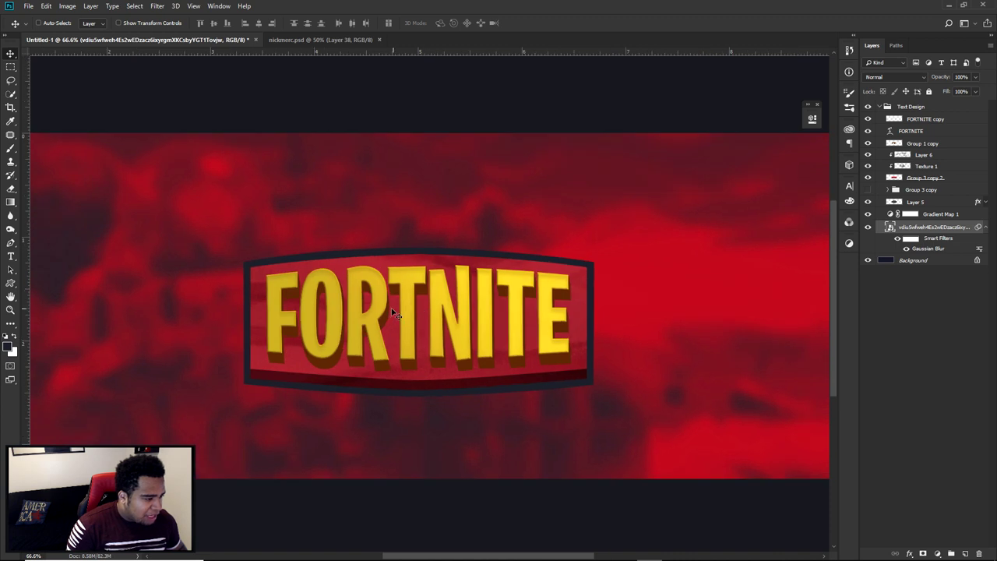
pyautogui.scroll(1, 474, 262)
pyautogui.click(976, 77)
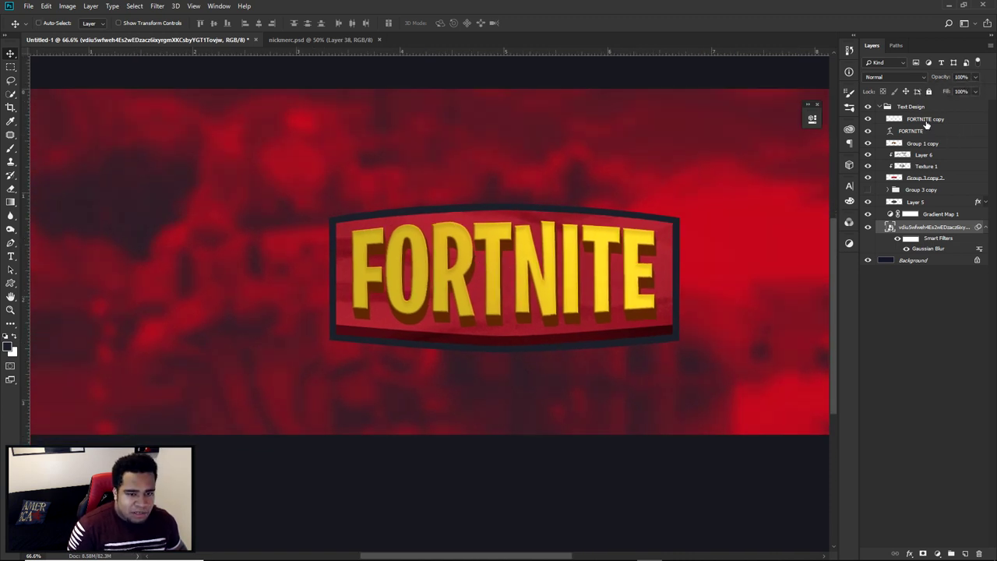
pyautogui.click(927, 119)
pyautogui.click(976, 77)
pyautogui.moveTo(968, 93); pyautogui.dragTo(967, 92)
# Brush over the lower part of the rasterized FORTNITE copy lettering with a soft Eraser.
pyautogui.press('e')
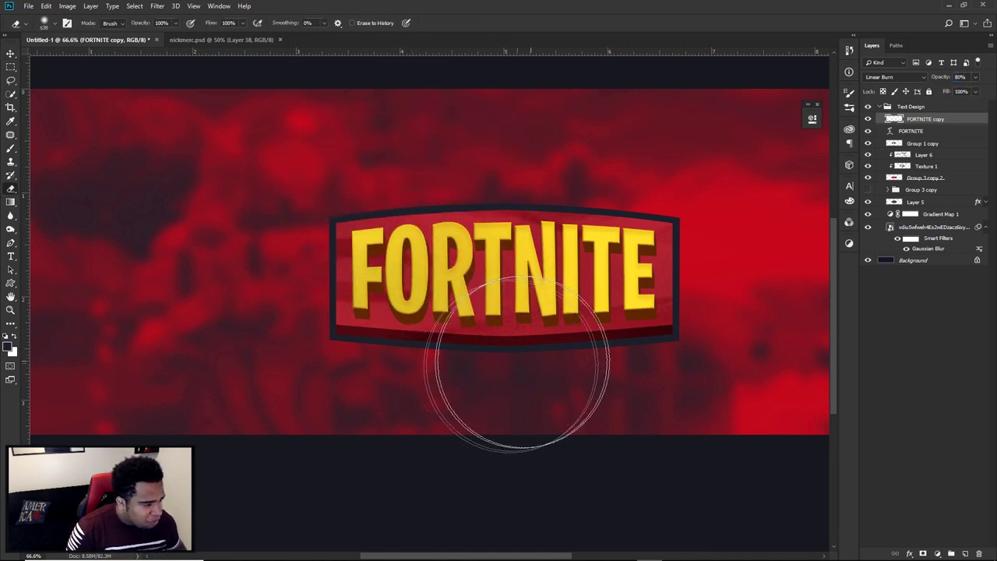
pyautogui.scroll(3, 467, 335)
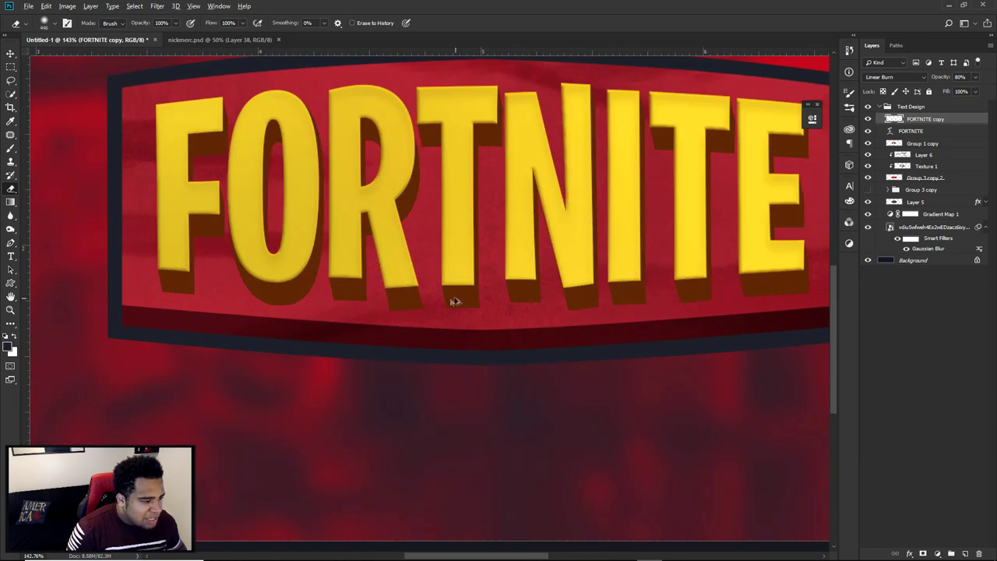
pyautogui.moveTo(342, 275); pyautogui.dragTo(253, 275)
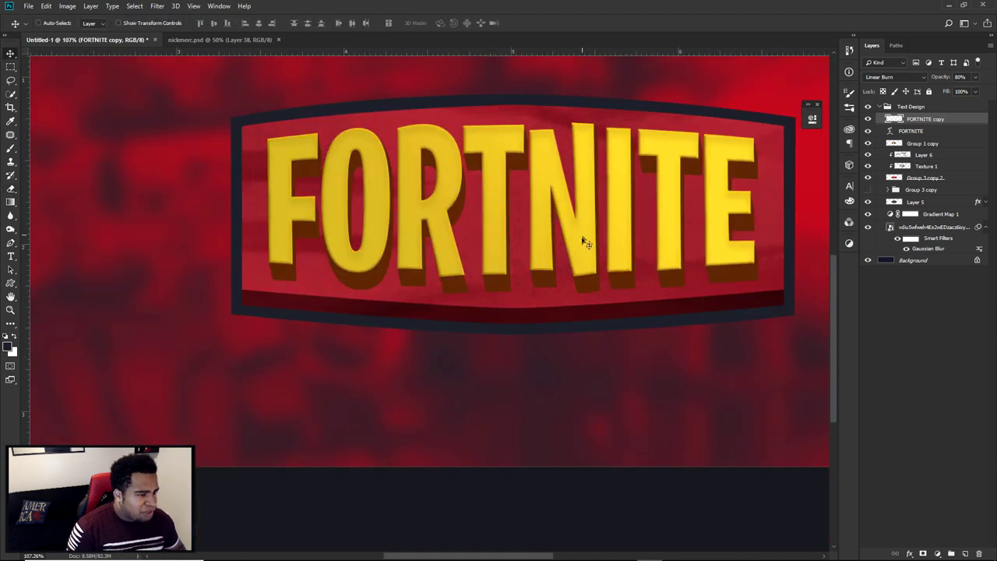
pyautogui.scroll(-9, 541, 260)
pyautogui.scroll(2, 436, 302)
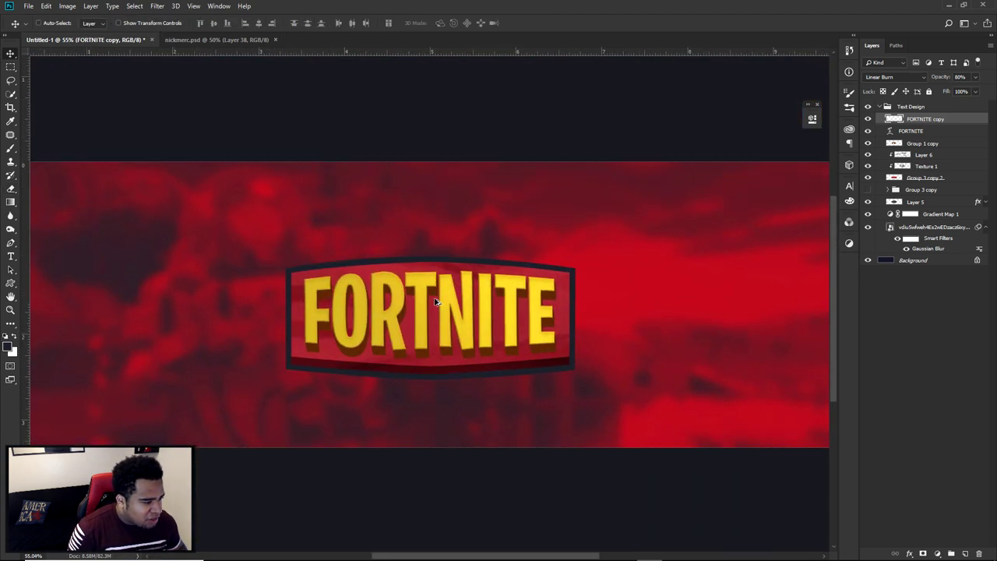
pyautogui.scroll(2, 430, 318)
pyautogui.scroll(-1, 440, 327)
pyautogui.moveTo(441, 349); pyautogui.dragTo(467, 316)
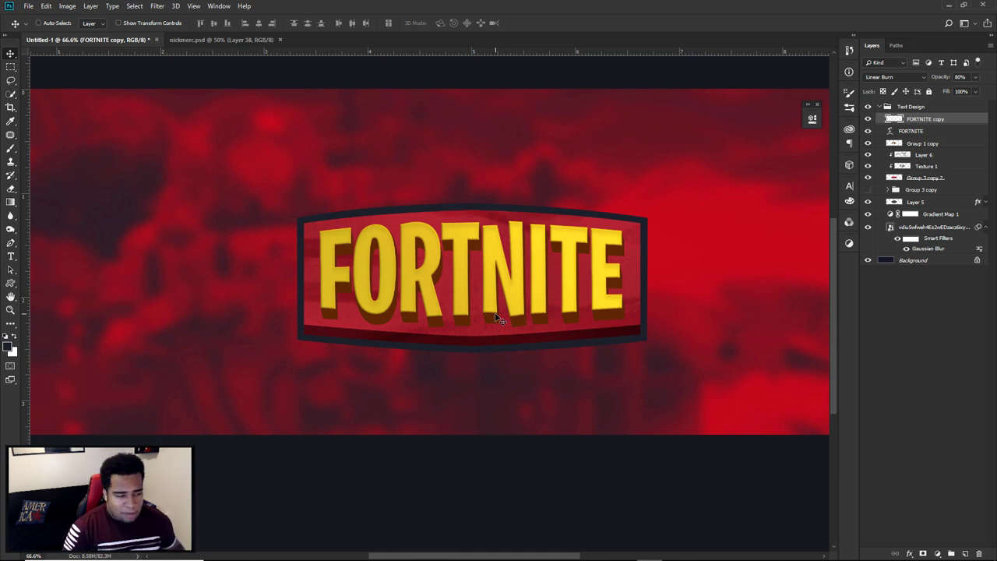
pyautogui.moveTo(467, 246)
pyautogui.mouseDown()
pyautogui.moveTo(471, 226)
pyautogui.moveTo(473, 238)
pyautogui.mouseUp()
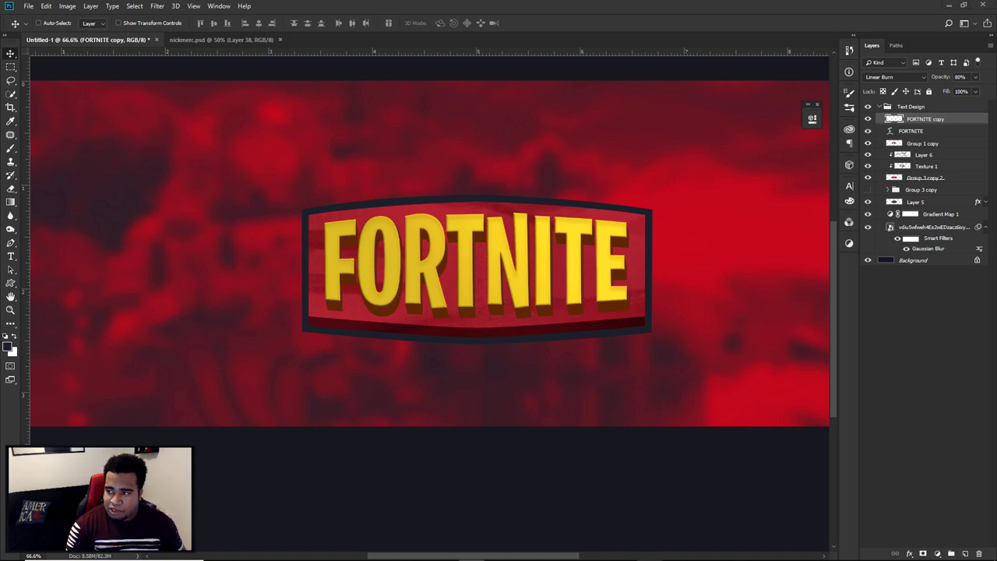
# Switch to the fnbr.co icons page in the browser and save the dark shotgun image to the desktop as icon (7).
pyautogui.moveTo(996, 176); pyautogui.dragTo(612, 2)
pyautogui.scroll(4, 164, 103)
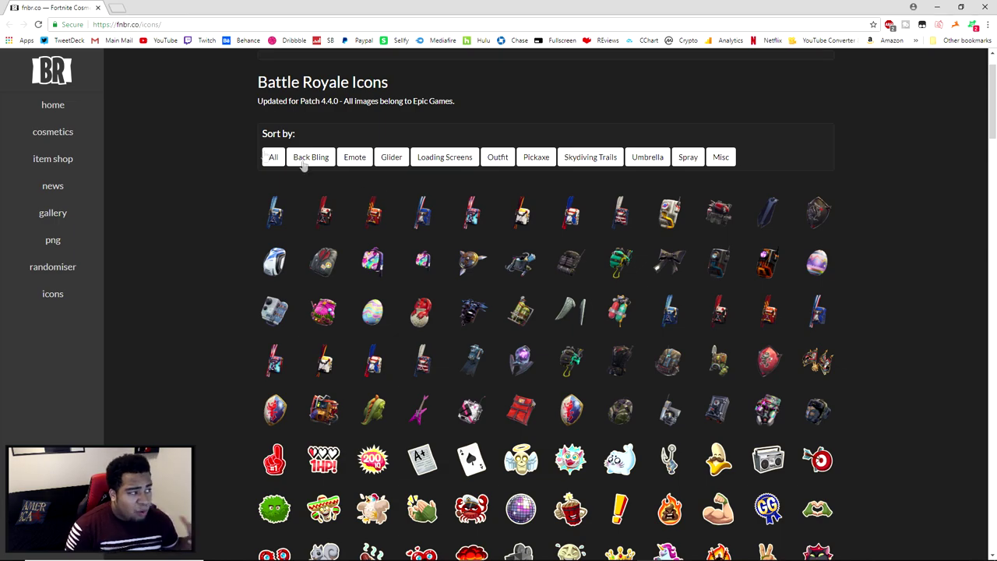
pyautogui.scroll(-12, 217, 140)
pyautogui.scroll(-5, 218, 144)
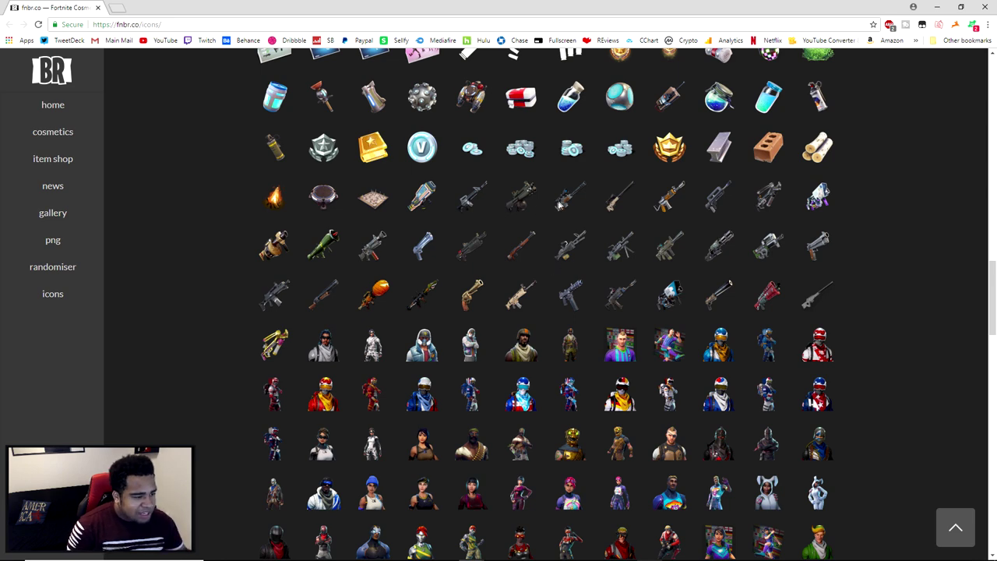
pyautogui.rightClick(465, 249)
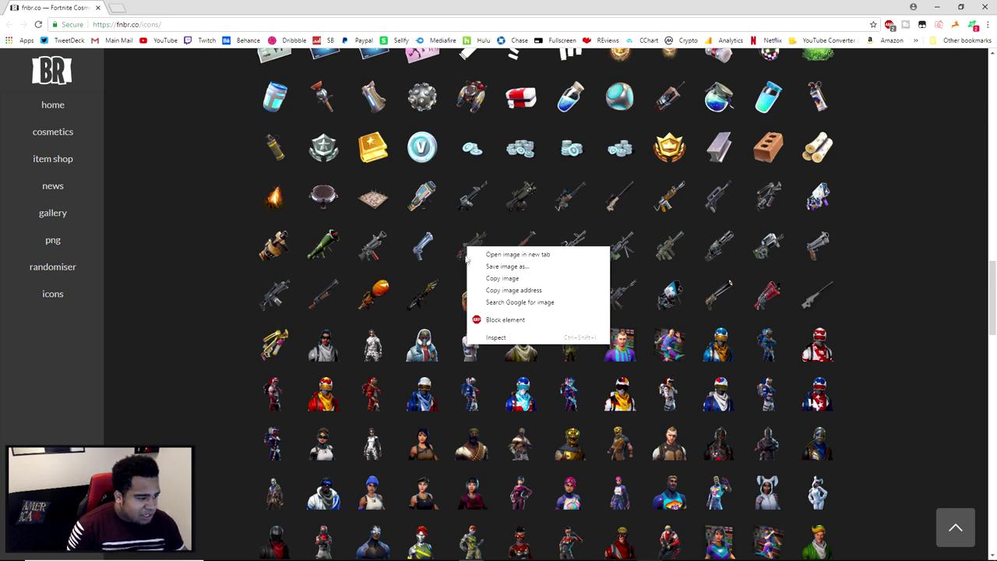
pyautogui.click(507, 266)
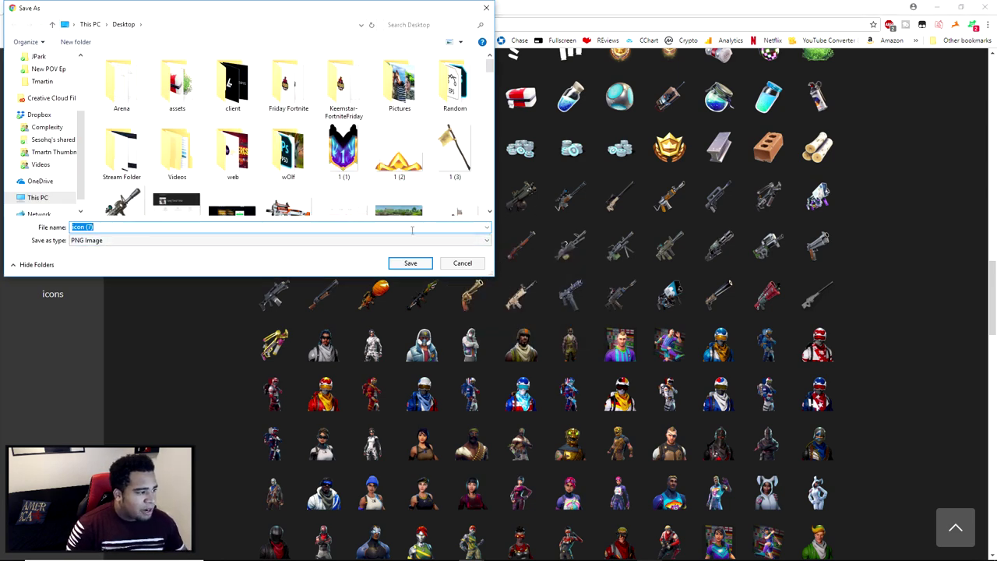
pyautogui.click(411, 263)
# Show the saved shotgun image in its folder, return to Photoshop and place icon (7) on the Untitled-1 banner.
pyautogui.rightClick(108, 554)
pyautogui.click(140, 519)
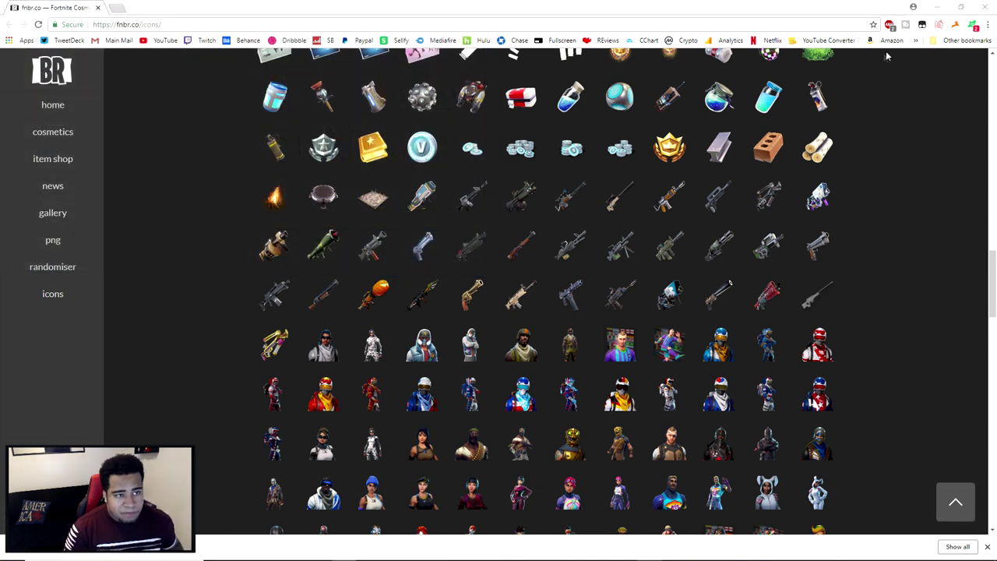
pyautogui.moveTo(623, 555)
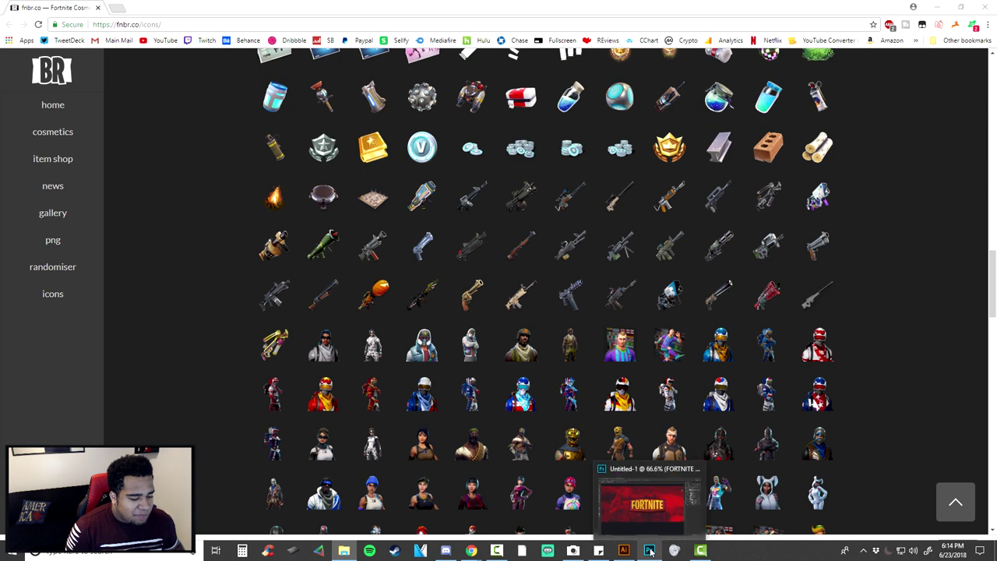
pyautogui.click(659, 507)
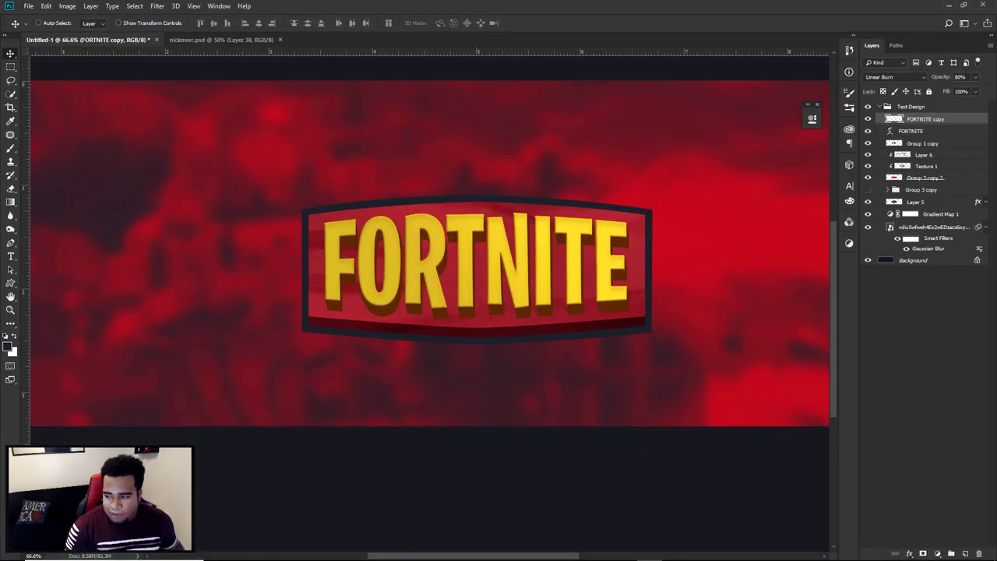
pyautogui.moveTo(659, 507); pyautogui.dragTo(576, 233)
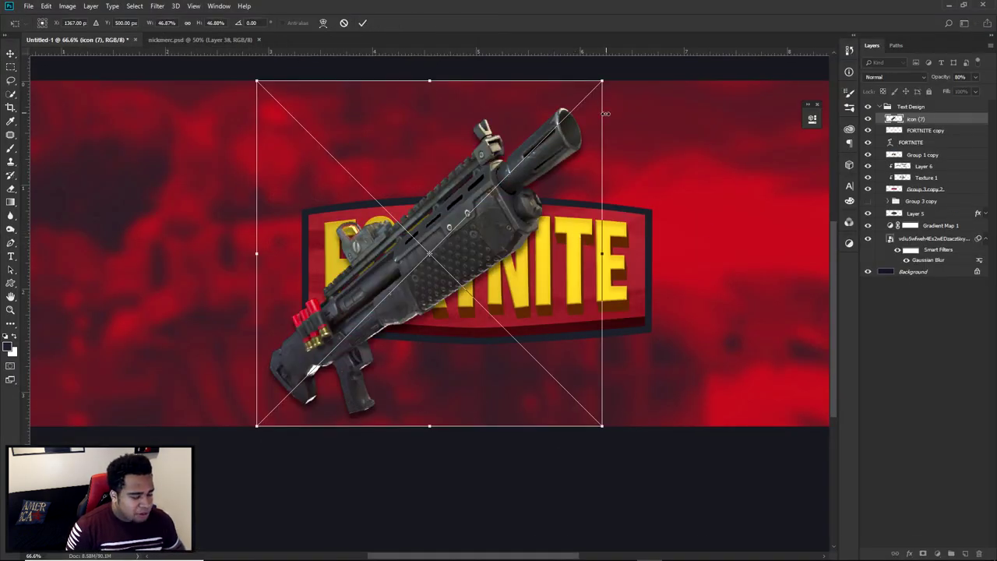
pyautogui.press('Return')
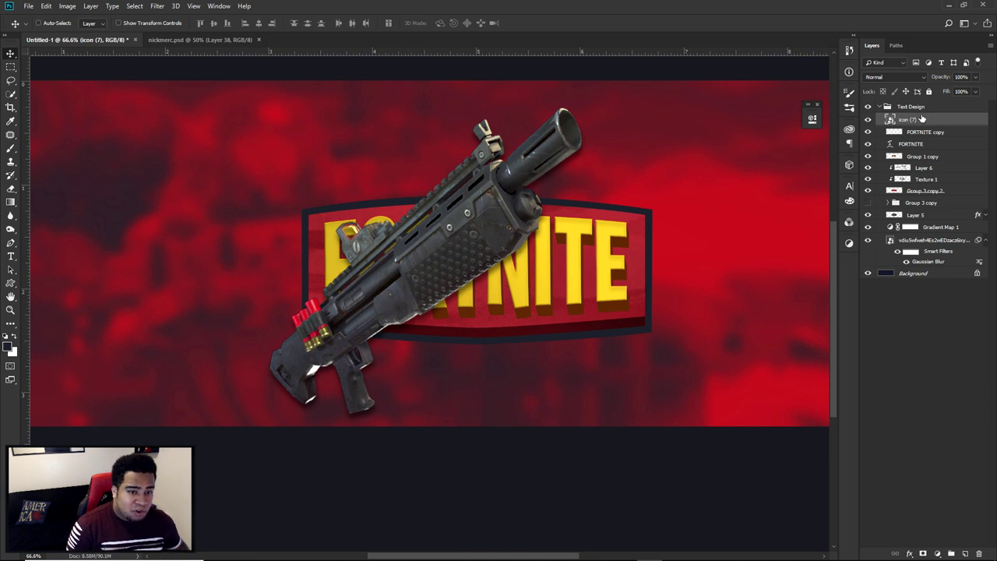
# Move the icon (7) layer below the Text Design group, and the Gradient Map 1 and blurred photo layers out of the group beneath it.
pyautogui.moveTo(894, 119)
pyautogui.mouseDown()
pyautogui.moveTo(895, 104)
pyautogui.moveTo(909, 127)
pyautogui.mouseUp()
pyautogui.click(879, 119)
pyautogui.moveTo(592, 261); pyautogui.dragTo(653, 260)
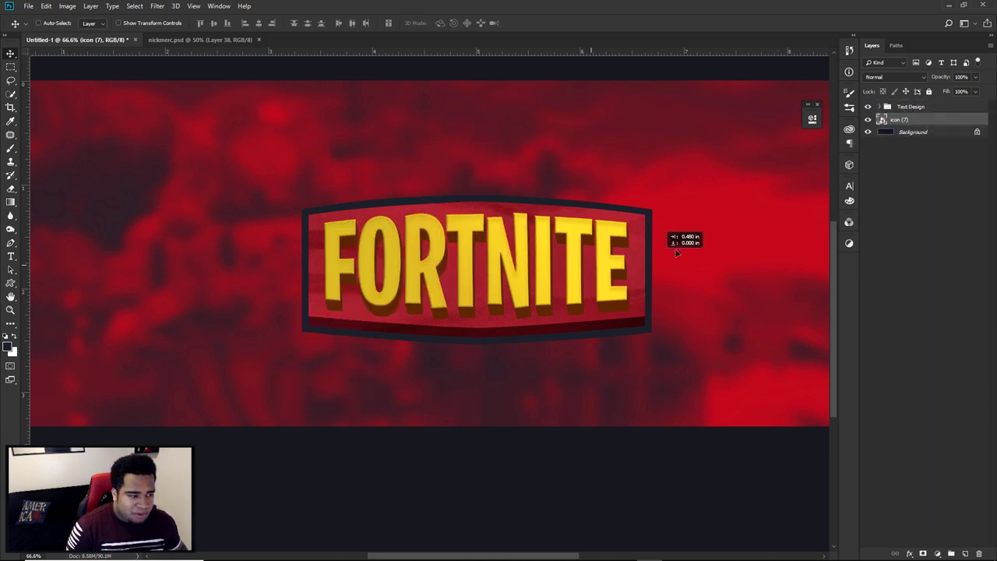
pyautogui.click(878, 107)
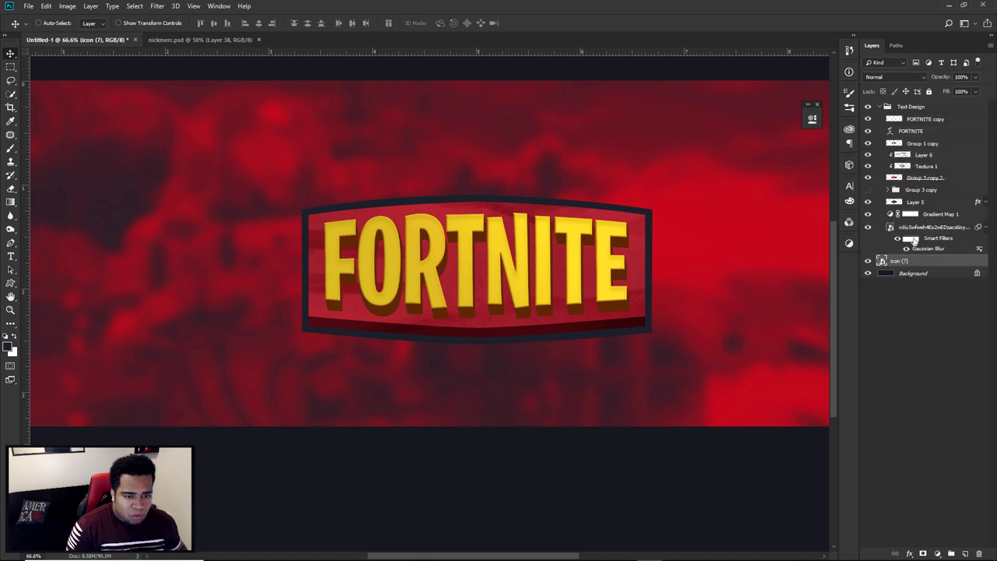
pyautogui.click(933, 228)
pyautogui.keyDown('shift'); pyautogui.click(931, 218); pyautogui.keyUp('shift')
pyautogui.moveTo(934, 217); pyautogui.dragTo(915, 267)
pyautogui.click(879, 107)
# Rotate the icon (7) shotgun to nearly horizontal and position it behind the FORTNITE sign.
pyautogui.click(913, 106)
pyautogui.click(899, 120)
pyautogui.hotkey('ctrl', 'z')
pyautogui.moveTo(570, 301); pyautogui.dragTo(714, 233)
pyautogui.hotkey('ctrl', 't')
pyautogui.hotkey('alt', 'space')
pyautogui.press('Escape')
pyautogui.press('Return')
pyautogui.scroll(-1, 633, 219)
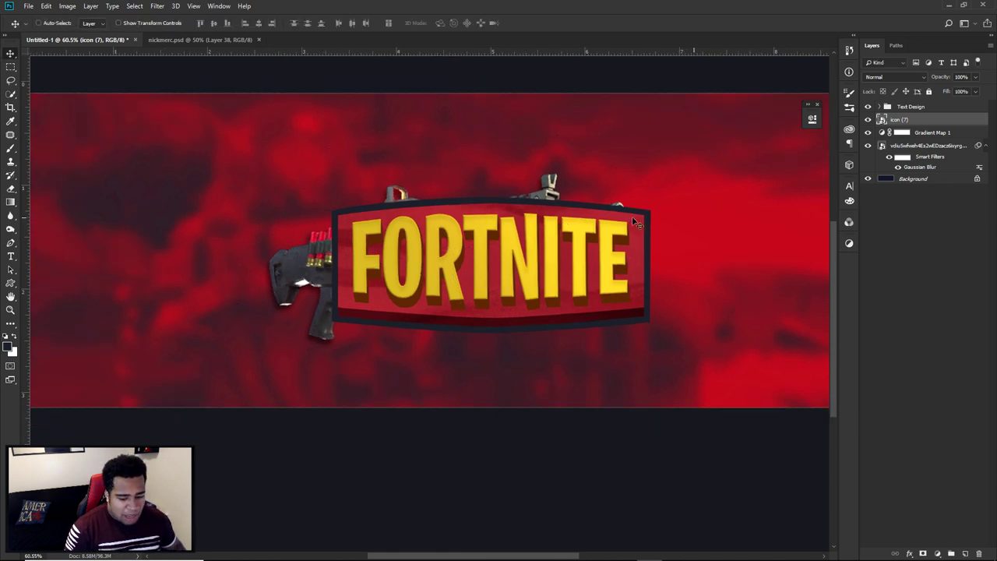
# Place a vertical guide at the horizontal centre of the banner canvas.
pyautogui.scroll(-2, 635, 222)
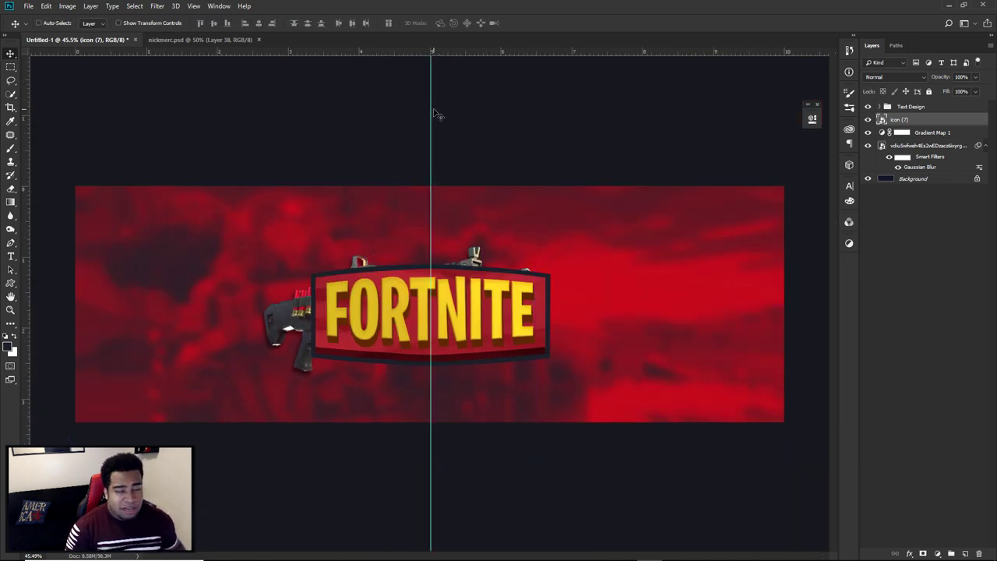
pyautogui.moveTo(427, 110); pyautogui.dragTo(2, 136)
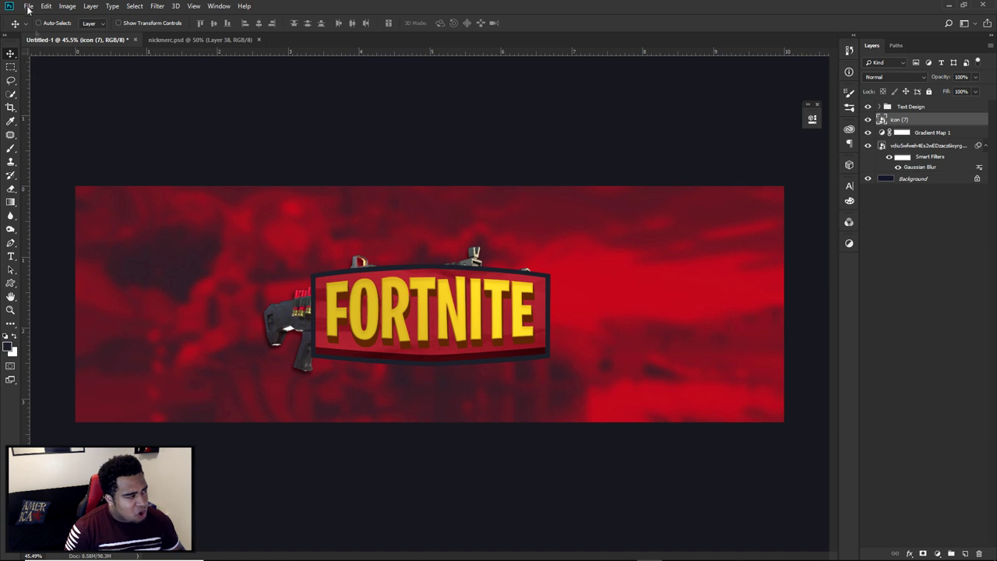
pyautogui.moveTo(23, 83); pyautogui.dragTo(429, 225)
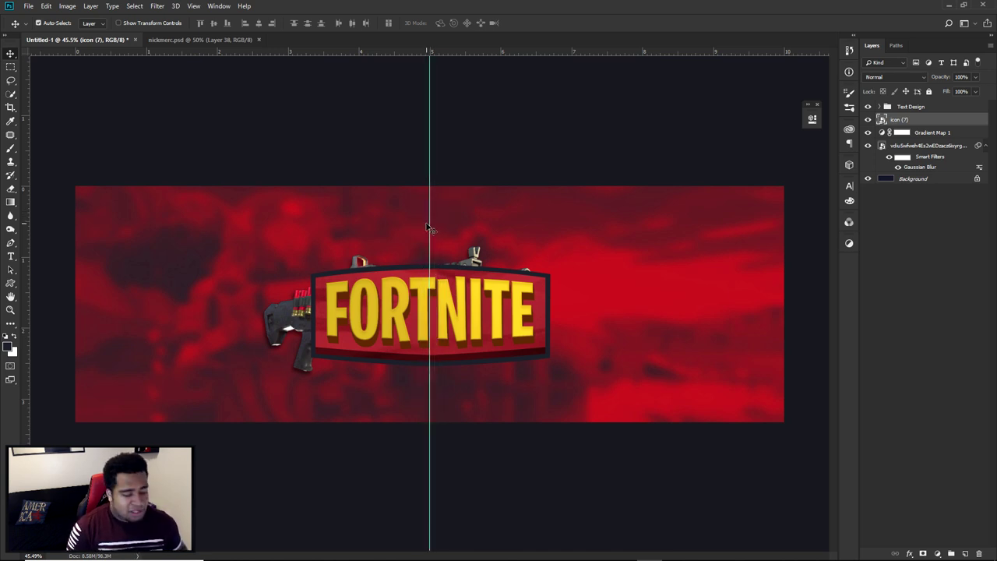
# Scale the shotgun to 35.50%, rotate it to about 31.65° and place it behind the sign's upper right half.
pyautogui.hotkey('ctrl', 't')
pyautogui.moveTo(428, 227); pyautogui.dragTo(543, 202)
pyautogui.moveTo(676, 241)
pyautogui.mouseDown()
pyautogui.moveTo(640, 249)
pyautogui.moveTo(681, 243)
pyautogui.mouseUp()
pyautogui.press('Return')
pyautogui.moveTo(525, 266); pyautogui.dragTo(556, 263)
pyautogui.moveTo(715, 288); pyautogui.dragTo(717, 259)
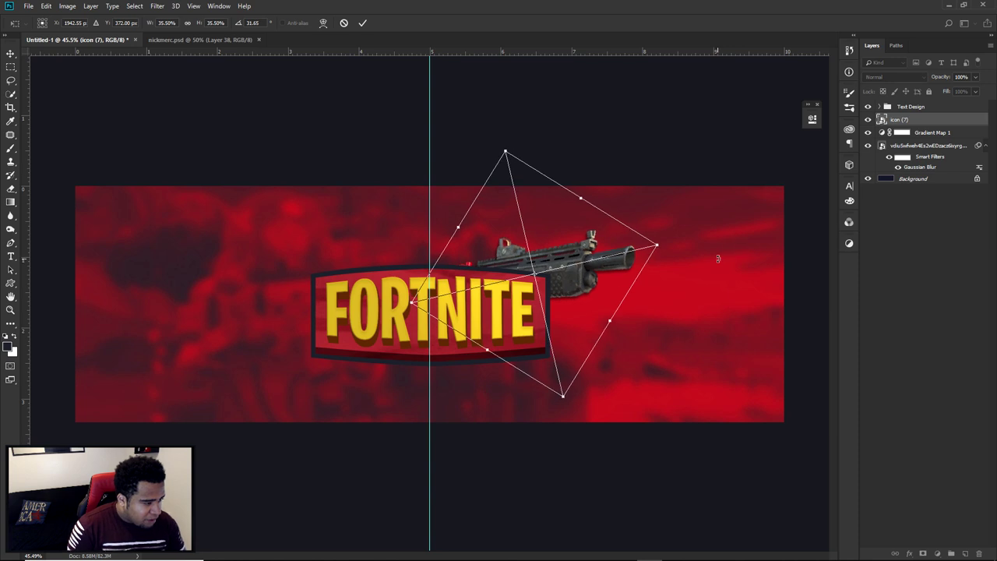
pyautogui.press('Return')
# Fine-tune the shotgun's height so its stock tucks behind the sign's upper border just beside the centre guide.
pyautogui.scroll(6, 500, 272)
pyautogui.moveTo(589, 271); pyautogui.dragTo(589, 238)
pyautogui.scroll(6, 535, 247)
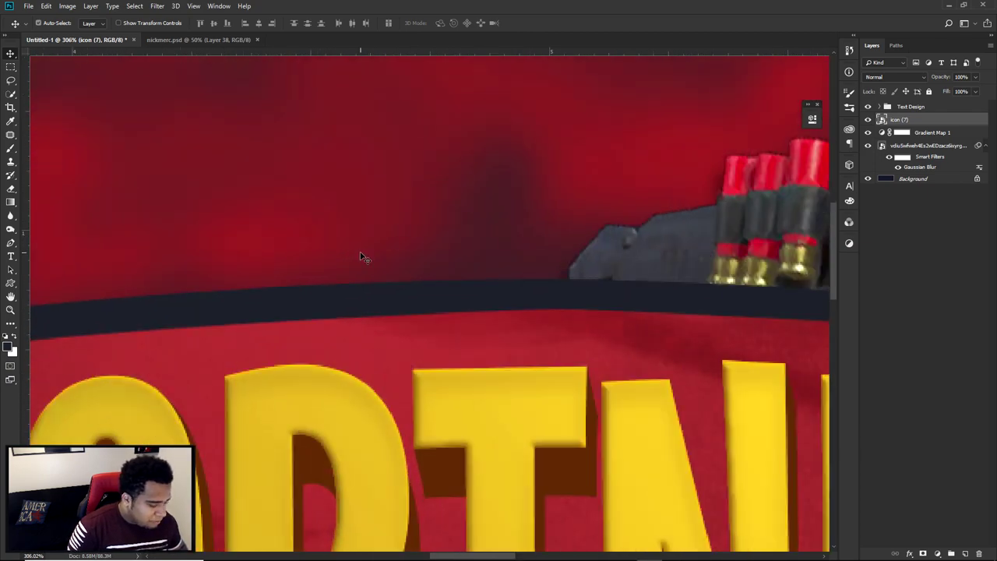
pyautogui.scroll(3, 363, 256)
pyautogui.scroll(-10, 545, 281)
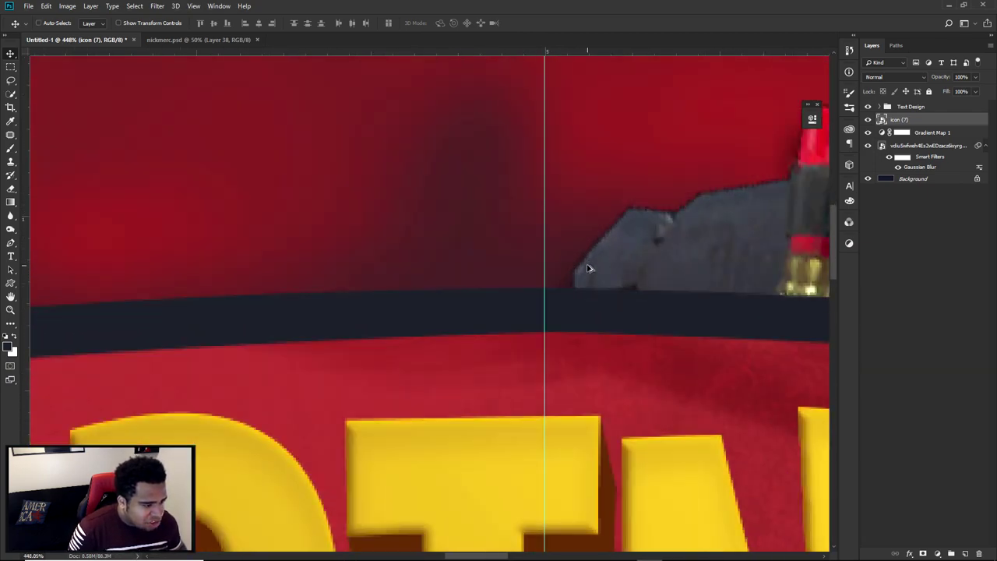
pyautogui.scroll(-5, 607, 236)
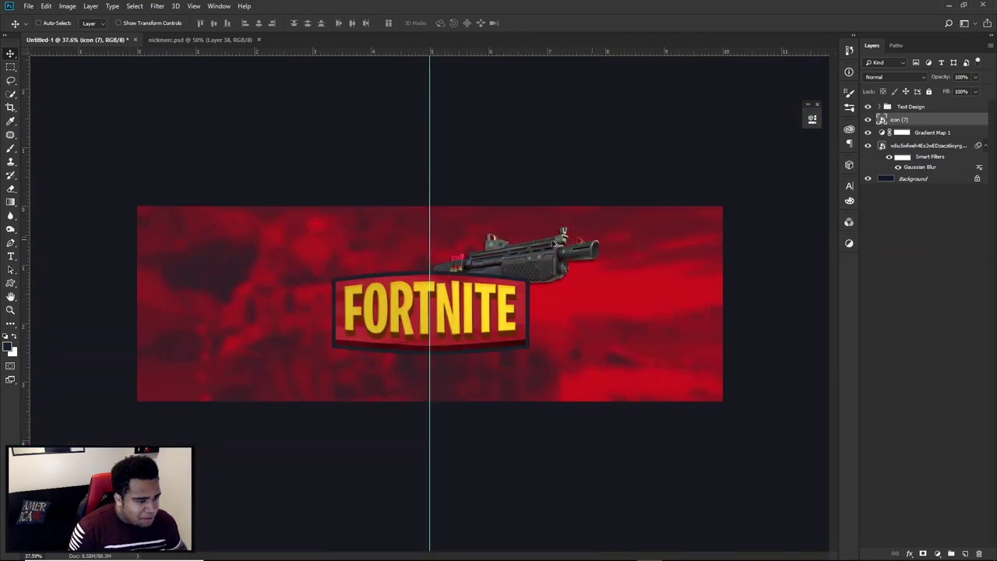
pyautogui.moveTo(579, 247); pyautogui.dragTo(579, 258)
pyautogui.scroll(6, 465, 247)
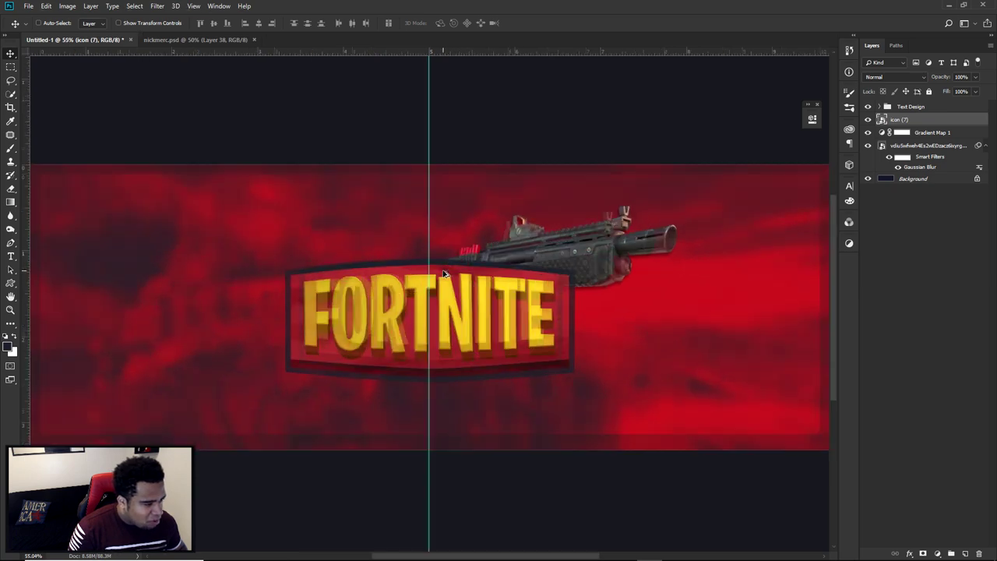
pyautogui.scroll(-5, 465, 248)
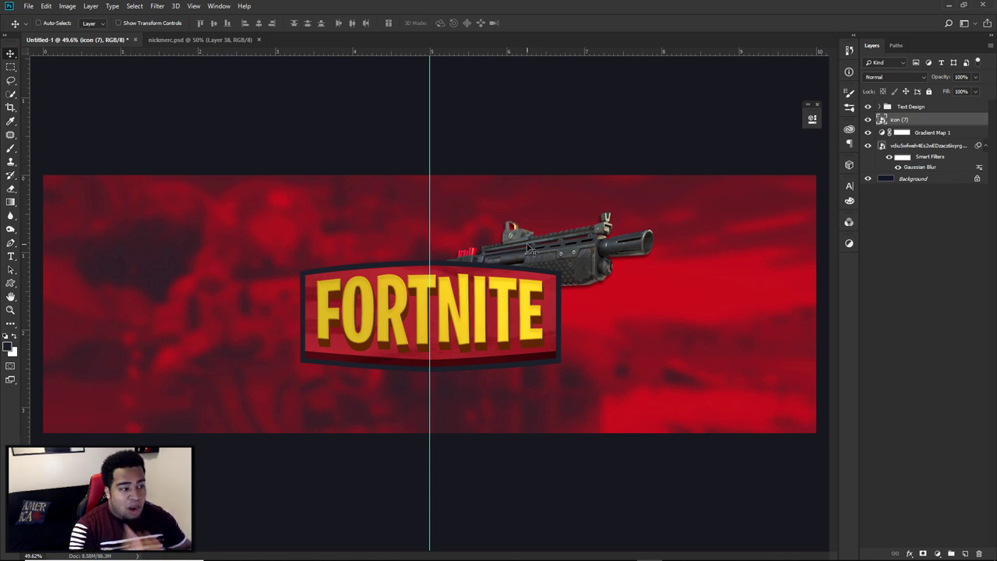
# Duplicate the shotgun to the sign's left side and flip the copy horizontally.
pyautogui.press('ctrl')
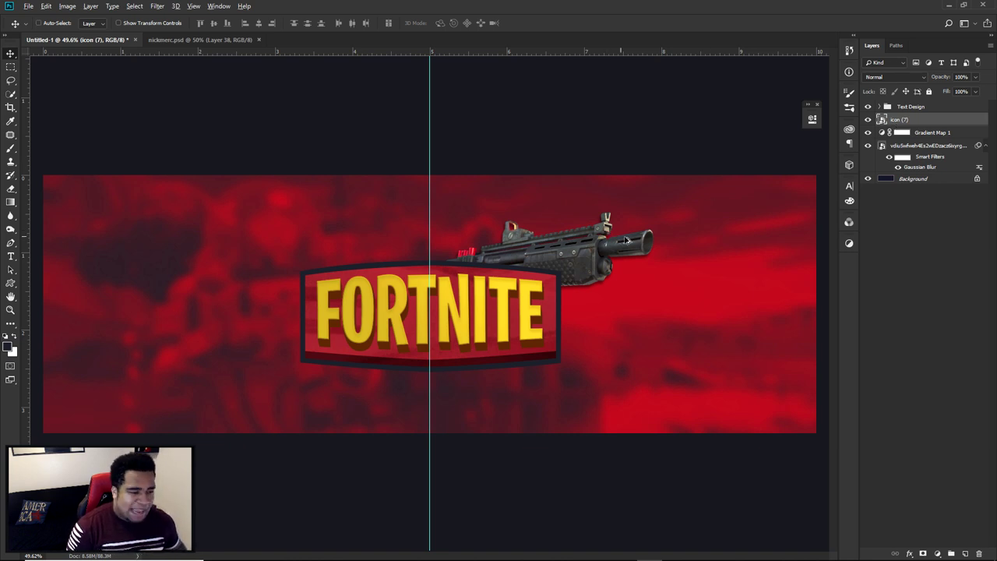
pyautogui.moveTo(673, 249); pyautogui.dragTo(403, 248)
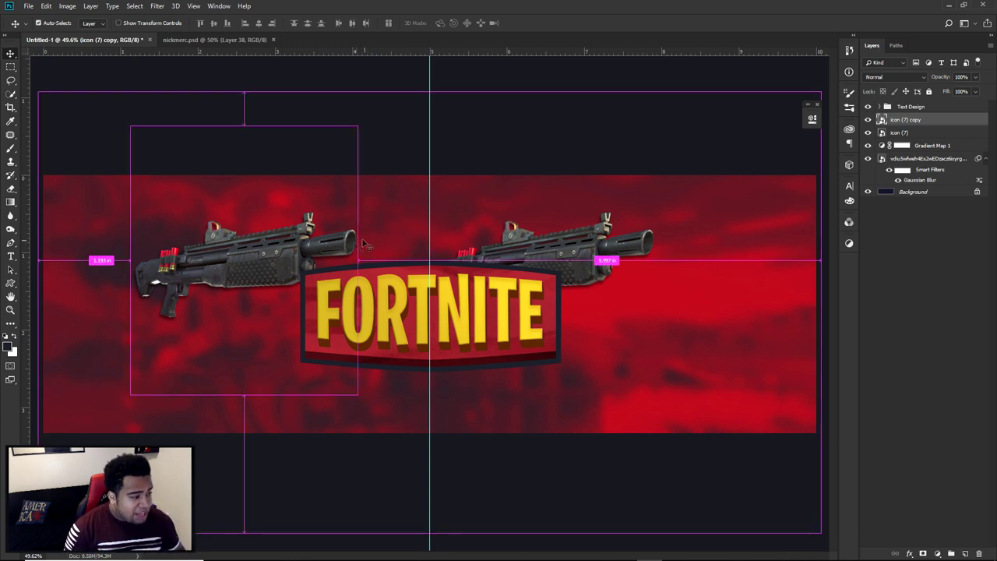
pyautogui.hotkey('ctrl', 't')
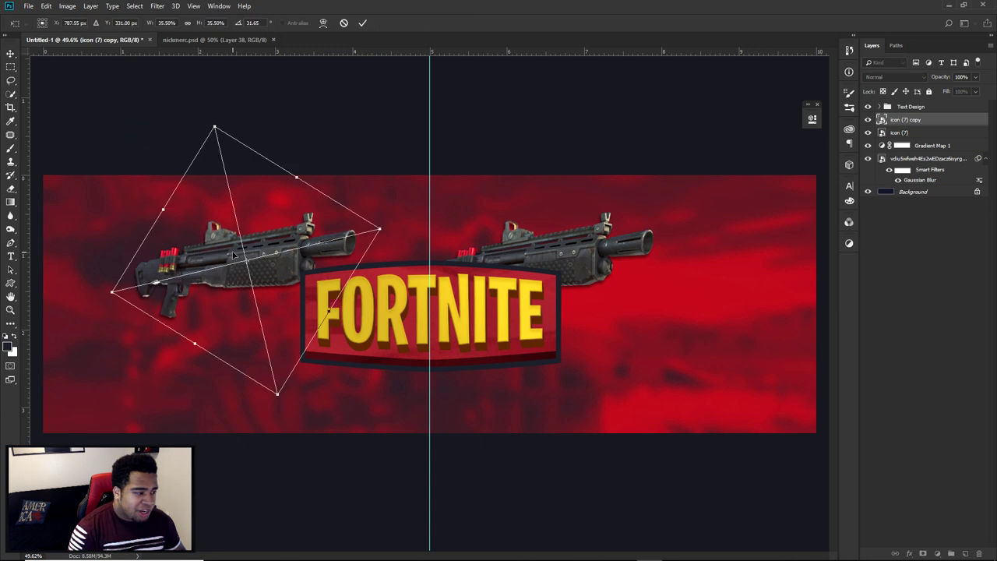
pyautogui.rightClick(233, 254)
pyautogui.click(272, 370)
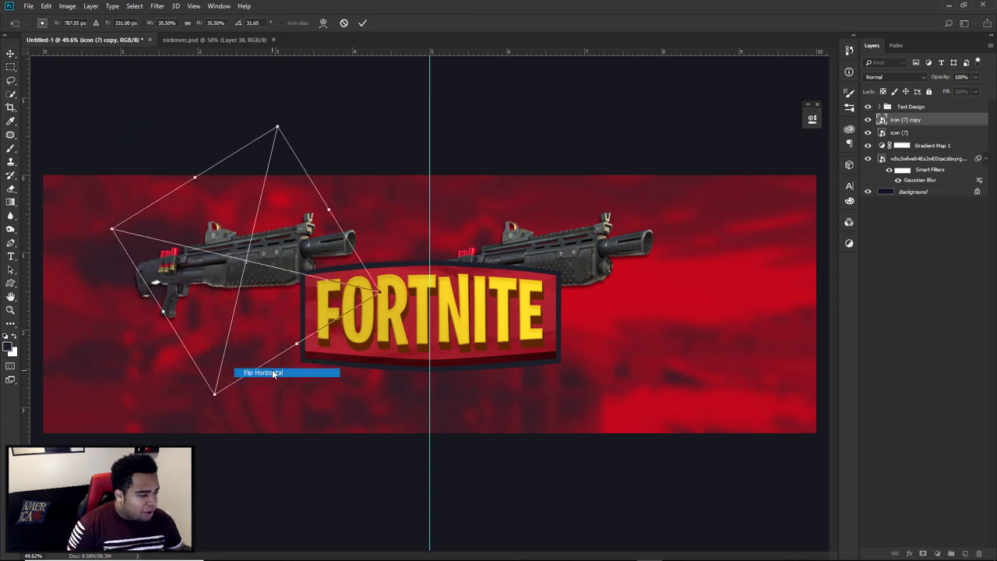
pyautogui.press('Return')
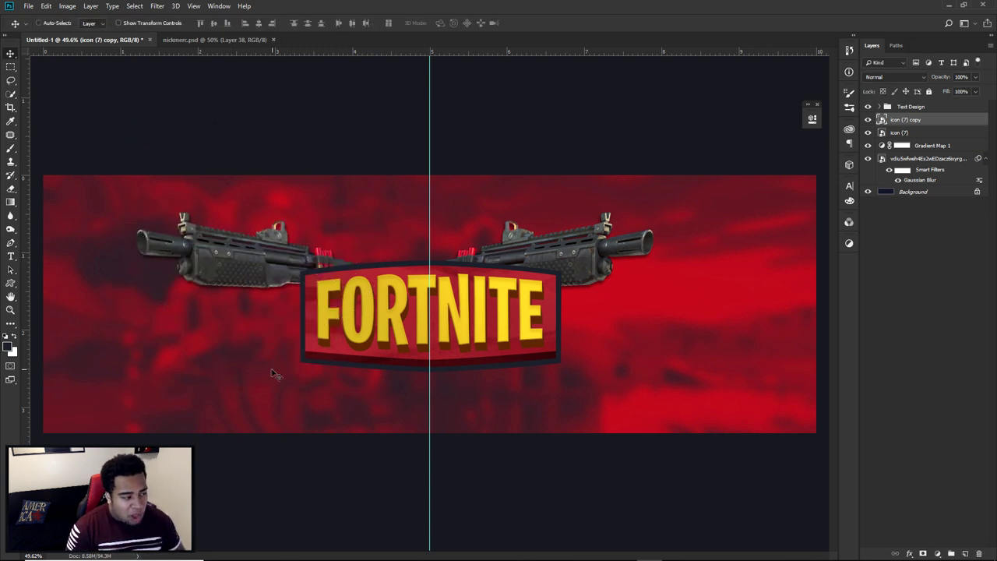
# Position the flipped shotgun copy so it mirrors the original about the centre guide.
pyautogui.moveTo(380, 260); pyautogui.dragTo(403, 258)
pyautogui.scroll(11, 427, 268)
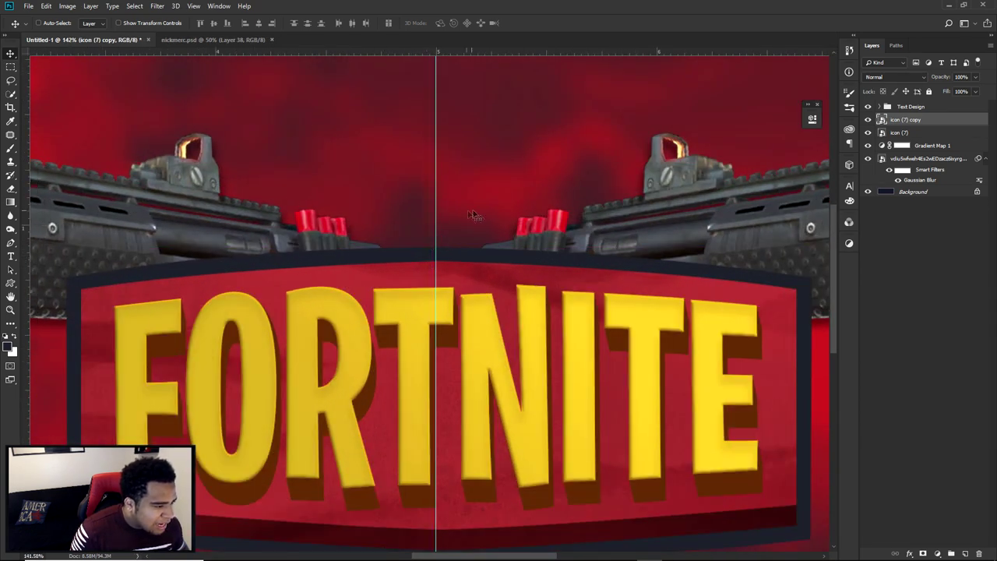
pyautogui.moveTo(465, 287); pyautogui.dragTo(470, 284)
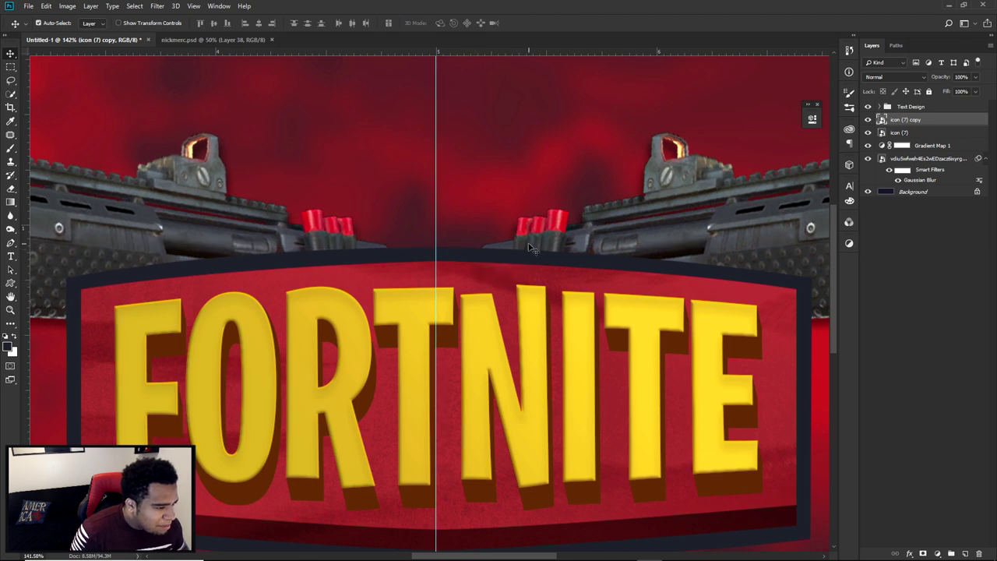
pyautogui.keyDown('ctrl'); pyautogui.click(528, 248); pyautogui.keyUp('ctrl')
pyautogui.scroll(-6, 491, 277)
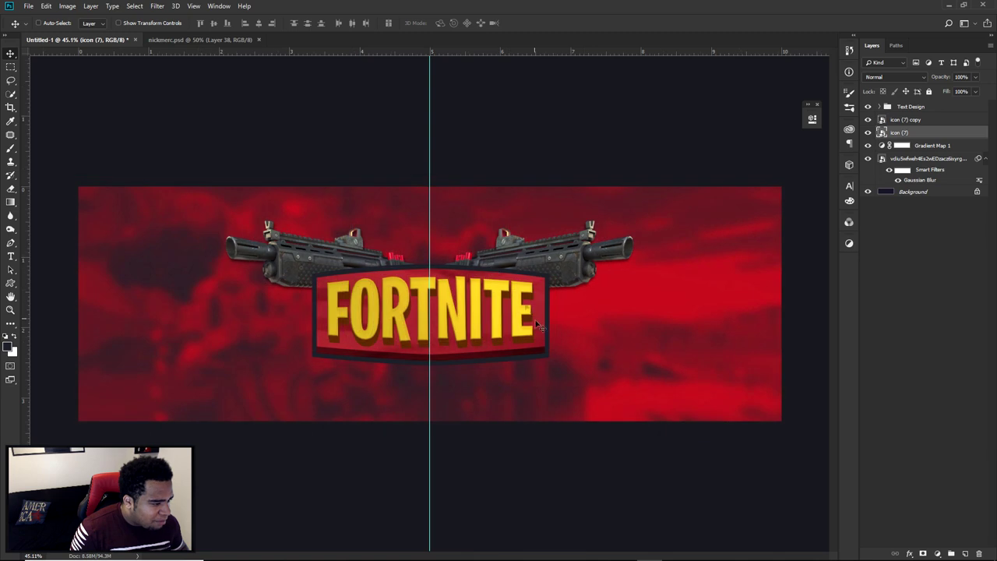
# Select both shotgun layers and nudge them slightly down so they sit lower behind the sign.
pyautogui.keyDown('shift'); pyautogui.click(924, 122); pyautogui.keyUp('shift')
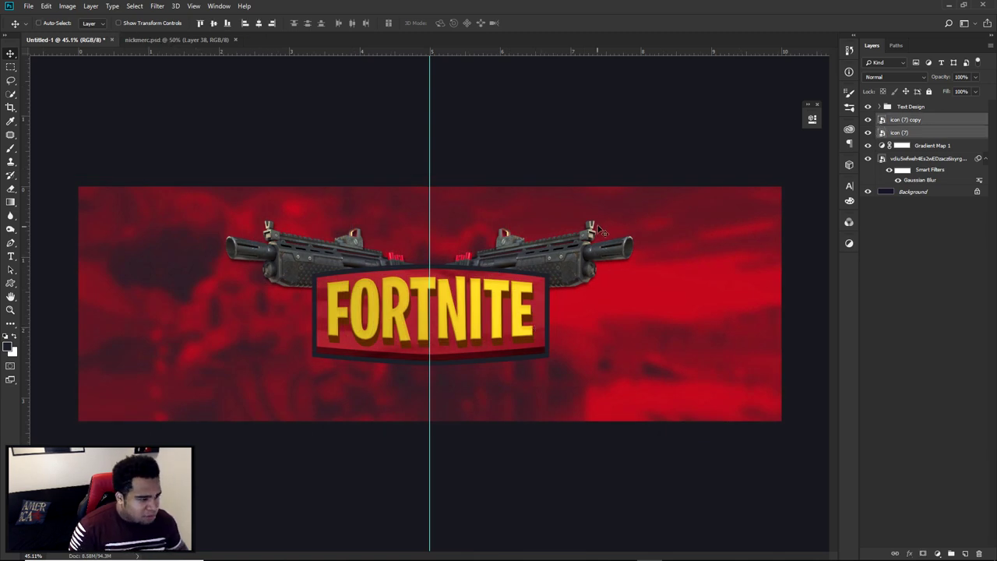
pyautogui.press('Down')
pyautogui.press('Down')
pyautogui.press('Down')
pyautogui.press('Down')
pyautogui.press('Down')
pyautogui.press('Down')
pyautogui.press('Down')
pyautogui.press('Down')
pyautogui.press('Down')
pyautogui.press('Down')
pyautogui.press('Down')
pyautogui.press('Down')
pyautogui.press('Down')
pyautogui.press('Down')
pyautogui.press('Down')
pyautogui.press('Down')
pyautogui.press('Down')
pyautogui.press('Down')
pyautogui.press('Down')
pyautogui.press('Down')
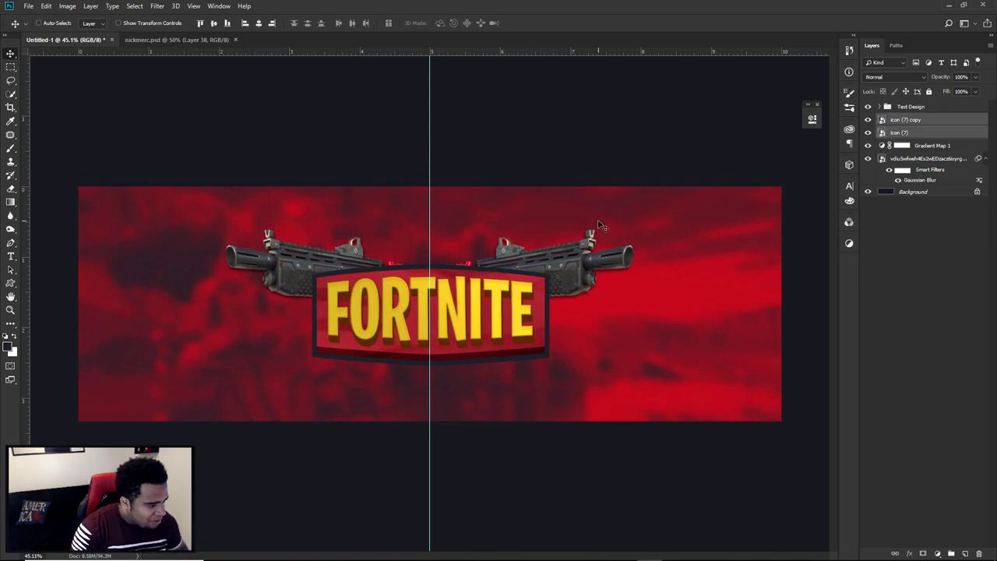
pyautogui.press('Up')
pyautogui.press('Up')
pyautogui.press('Up')
pyautogui.press('Up')
pyautogui.press('Up')
pyautogui.press('Up')
pyautogui.press('Up')
pyautogui.press('Up')
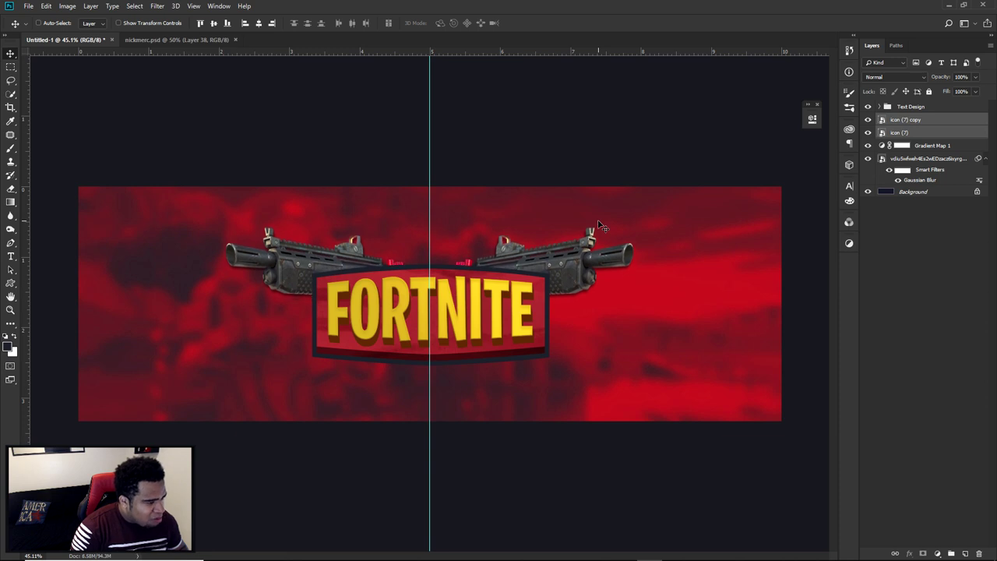
pyautogui.moveTo(469, 253); pyautogui.dragTo(469, 252)
# Compare with the nickmerc.psd reference banner and scale both shotguns down together about their centre.
pyautogui.click(182, 41)
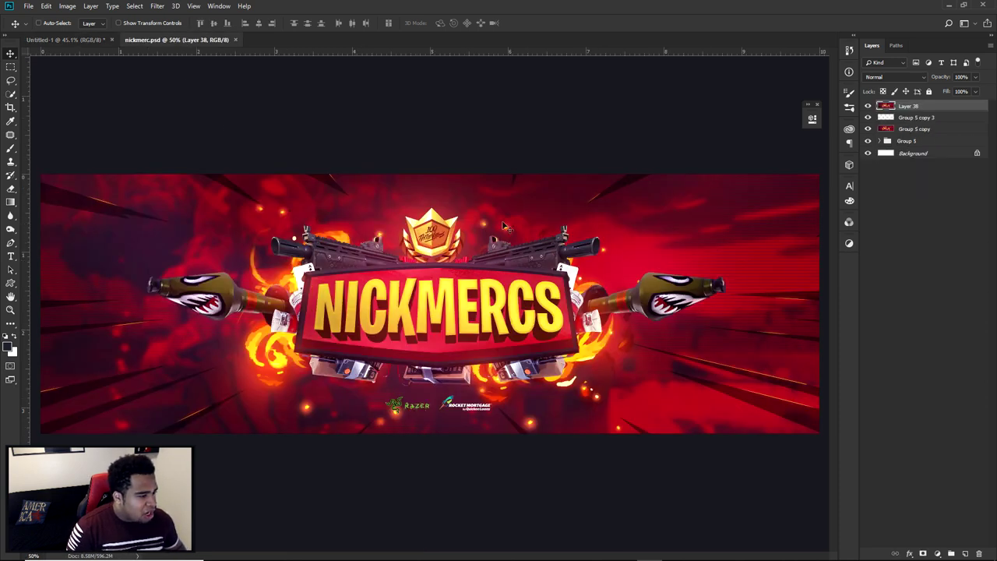
pyautogui.click(82, 39)
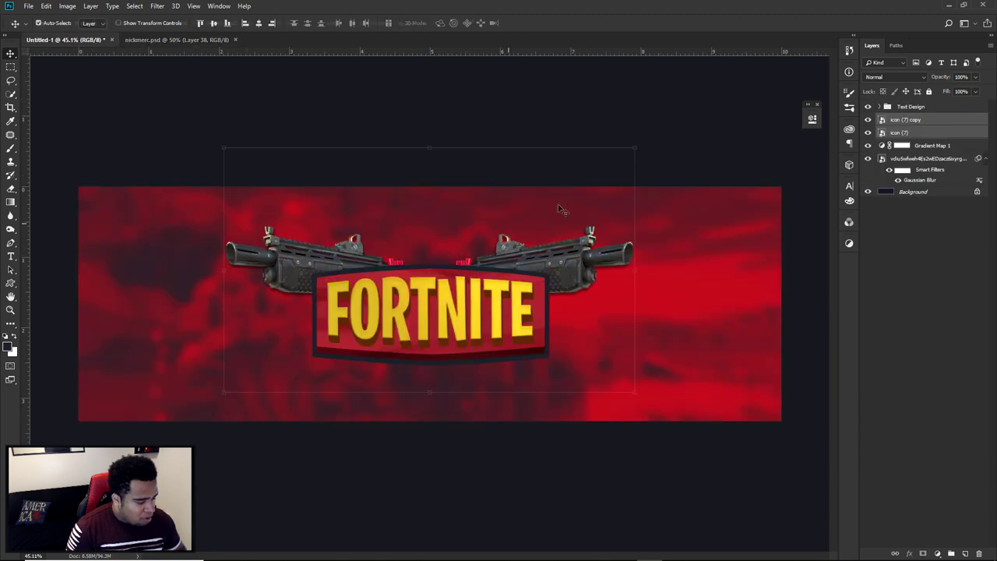
pyautogui.hotkey('ctrl', 't')
pyautogui.moveTo(632, 147); pyautogui.dragTo(571, 155)
pyautogui.press('Return')
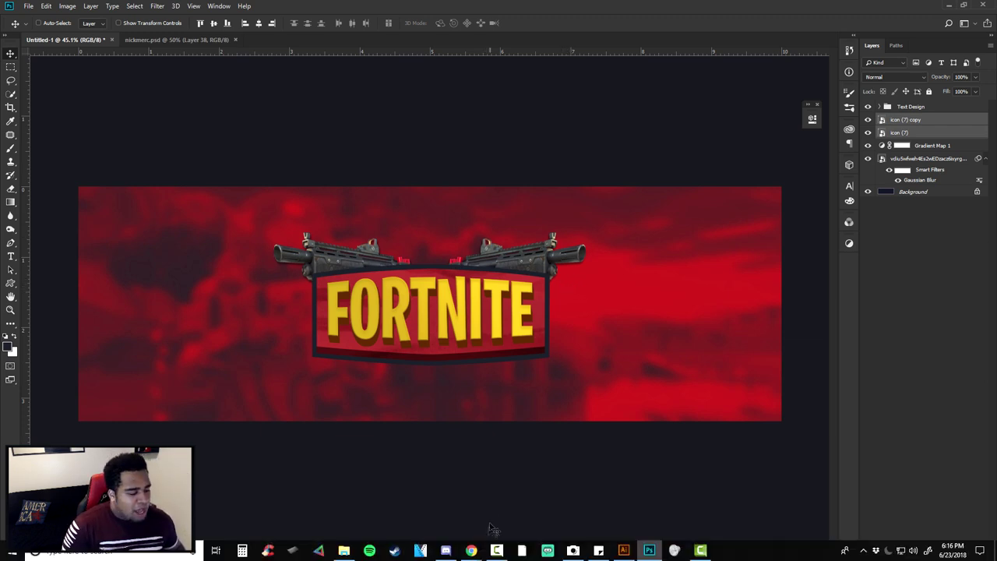
# Switch to the fnbr.co icons page in the browser, save the silver pistol image and show it in its folder.
pyautogui.moveTo(471, 551)
pyautogui.click(517, 495)
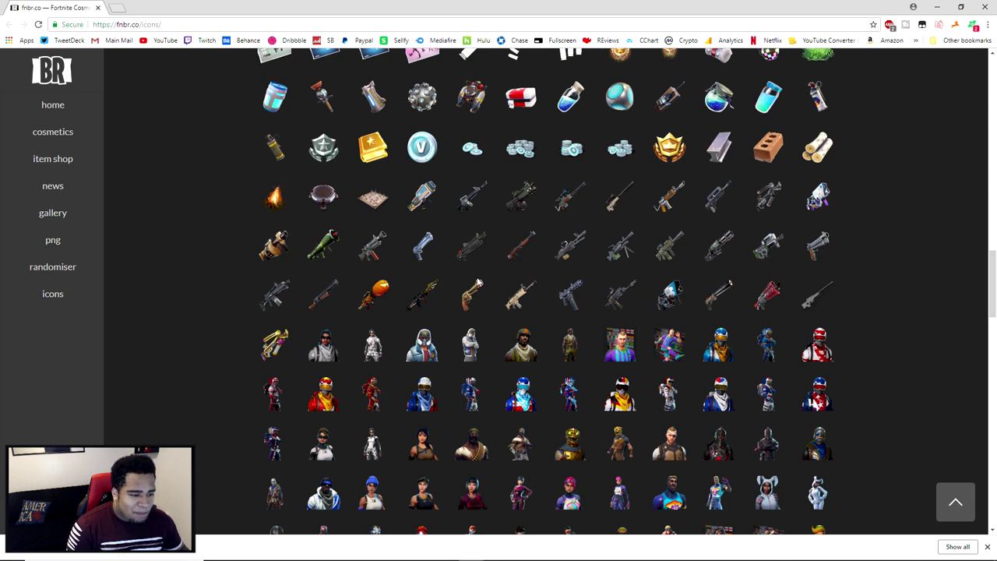
pyautogui.scroll(2, 483, 279)
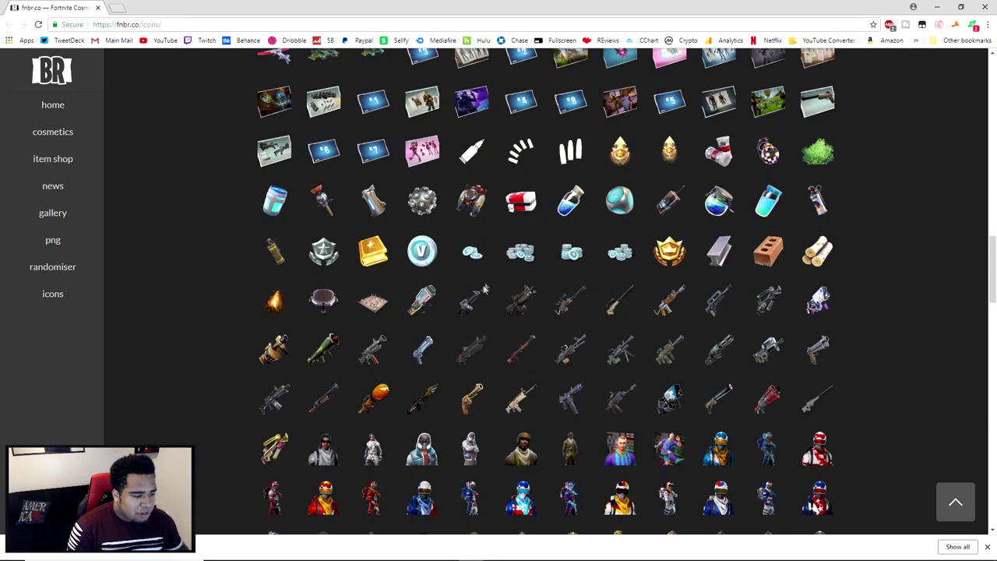
pyautogui.rightClick(423, 343)
pyautogui.click(460, 360)
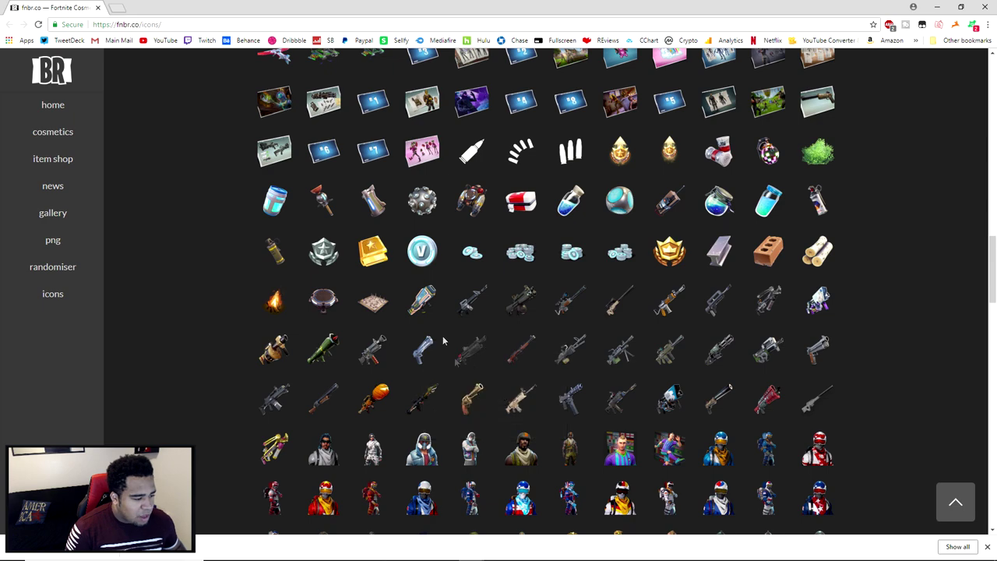
pyautogui.click(425, 265)
pyautogui.rightClick(62, 546)
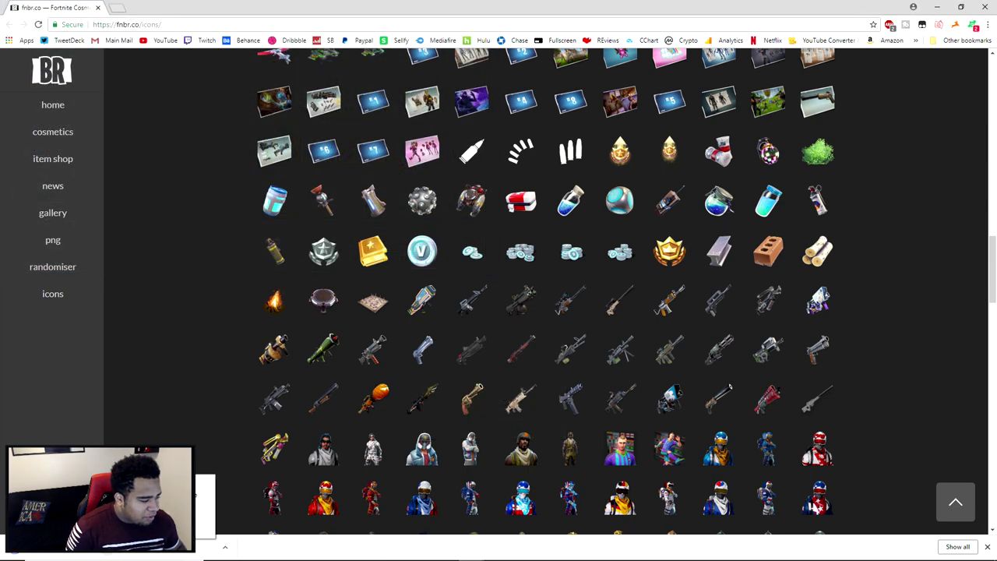
pyautogui.click(102, 518)
# Place the saved pistol image icon (8) on the Untitled-1 banner in Photoshop, above the sign between the two shotguns.
pyautogui.moveTo(644, 548); pyautogui.dragTo(558, 303)
pyautogui.moveTo(589, 199); pyautogui.dragTo(450, 263)
pyautogui.press('Return')
pyautogui.hotkey('ctrl', ';')
pyautogui.scroll(8, 440, 249)
pyautogui.scroll(6, 442, 247)
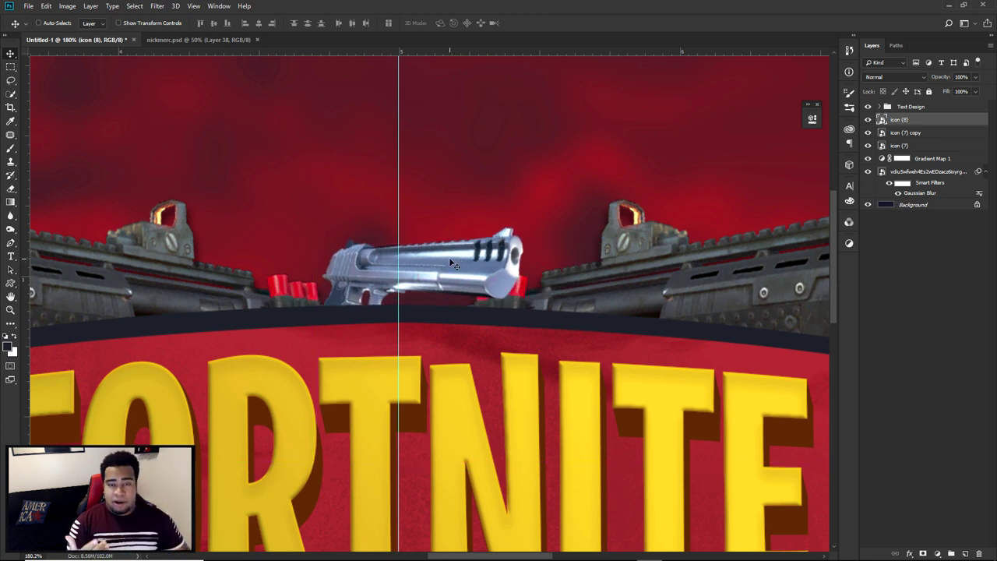
# Enlarge the pistol slightly and reposition it over the sign's upper border at the centre guide.
pyautogui.hotkey('ctrl', 't')
pyautogui.moveTo(591, 274); pyautogui.dragTo(603, 275)
pyautogui.press('Return')
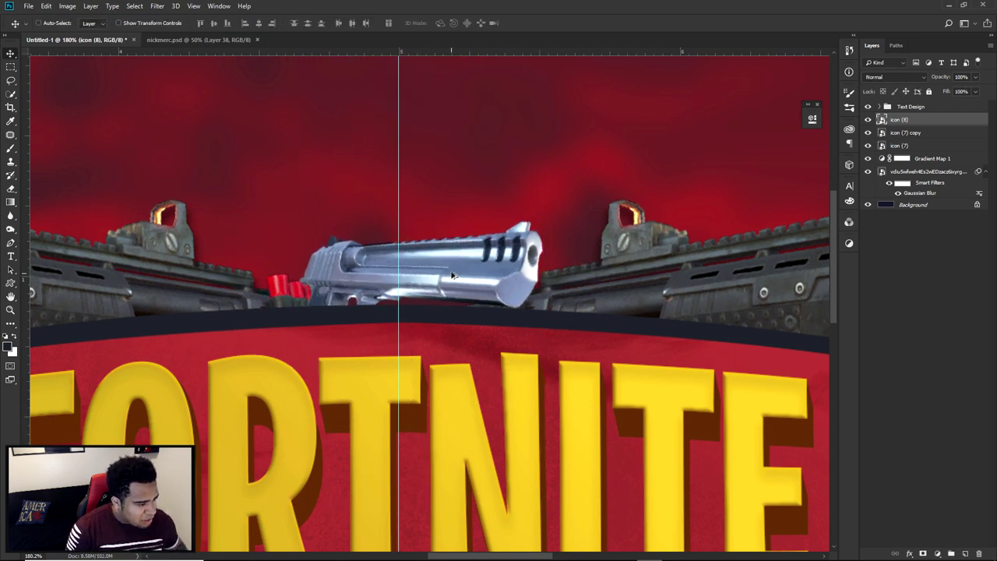
pyautogui.scroll(-4, 454, 269)
pyautogui.scroll(5, 454, 269)
pyautogui.moveTo(491, 258)
pyautogui.mouseDown()
pyautogui.moveTo(492, 248)
pyautogui.moveTo(489, 270)
pyautogui.moveTo(493, 255)
pyautogui.mouseUp()
# Rotate the pistol clockwise so its barrel tilts slightly downward, and lower it onto the sign's upper border.
pyautogui.hotkey('ctrl', 't')
pyautogui.moveTo(653, 208); pyautogui.dragTo(668, 262)
pyautogui.press('Return')
pyautogui.moveTo(511, 245); pyautogui.dragTo(510, 269)
# Move the icon (8) layer above the Text Design group and set its opacity to 32%.
pyautogui.moveTo(923, 119); pyautogui.dragTo(910, 102)
pyautogui.click(976, 76)
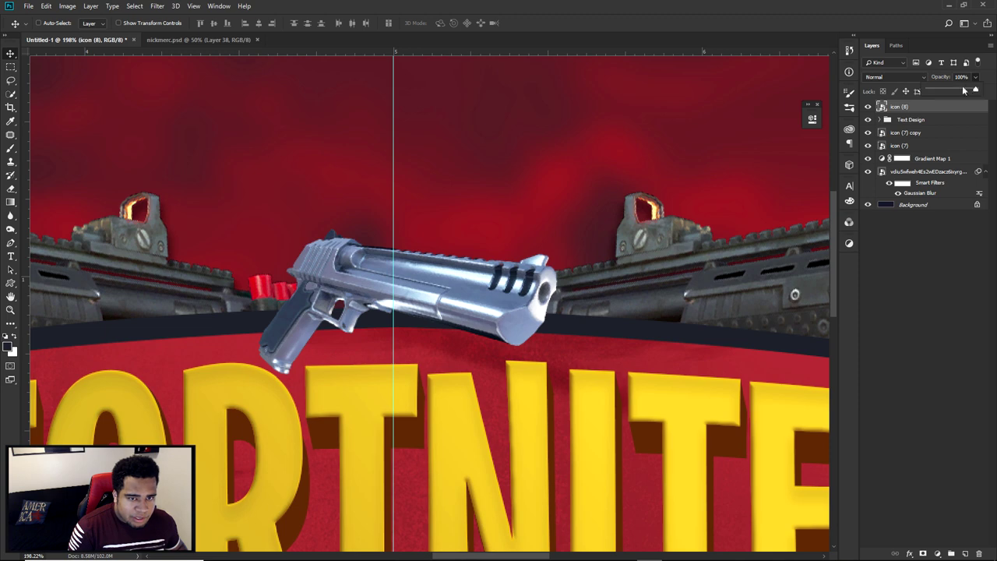
pyautogui.moveTo(978, 91); pyautogui.dragTo(943, 91)
# Draw a closed pen path around the pistol's front half, from the centre guide along the sign's upper border and beneath the barrel.
pyautogui.press('p')
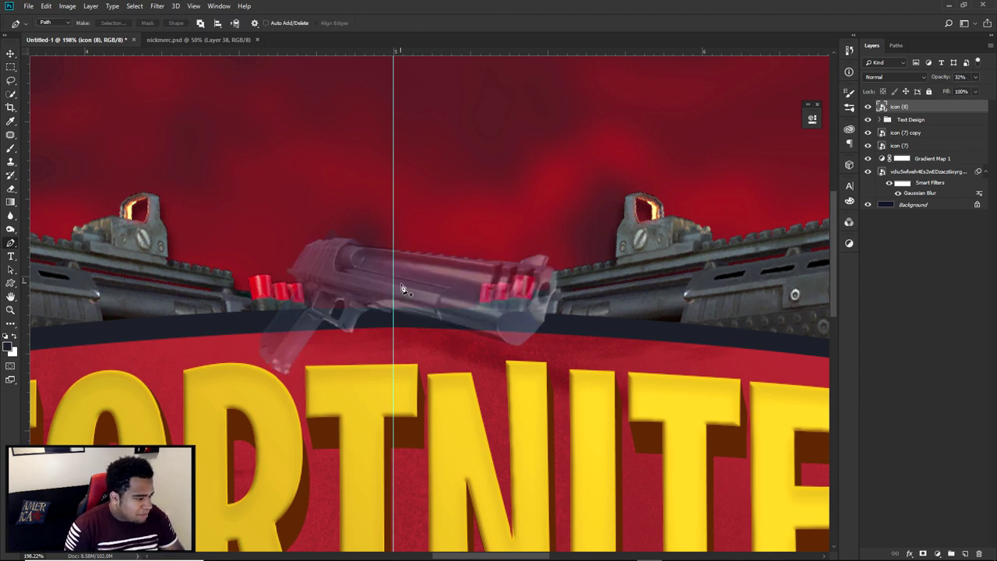
pyautogui.scroll(5, 363, 334)
pyautogui.moveTo(462, 304); pyautogui.dragTo(436, 311)
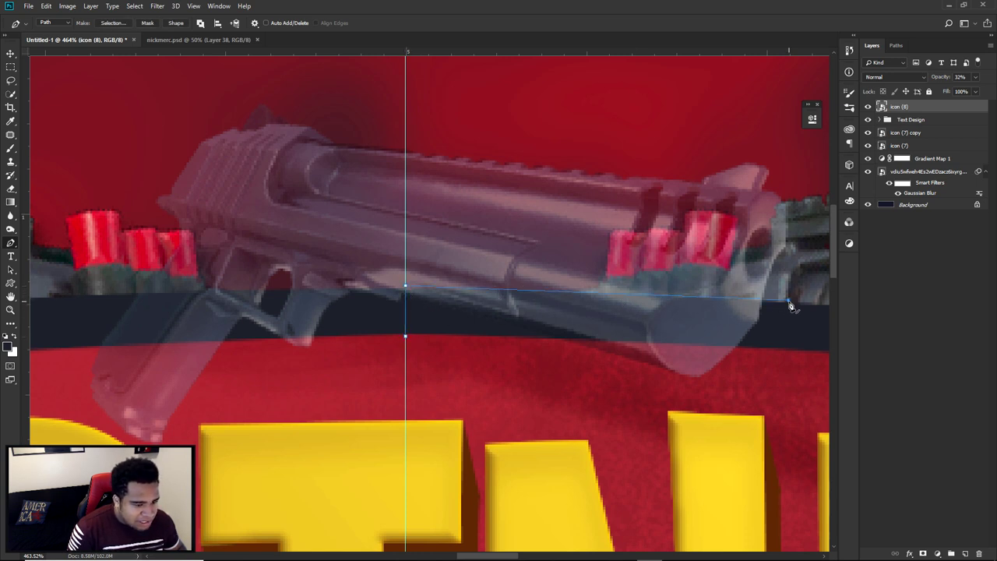
pyautogui.moveTo(495, 418); pyautogui.dragTo(462, 404)
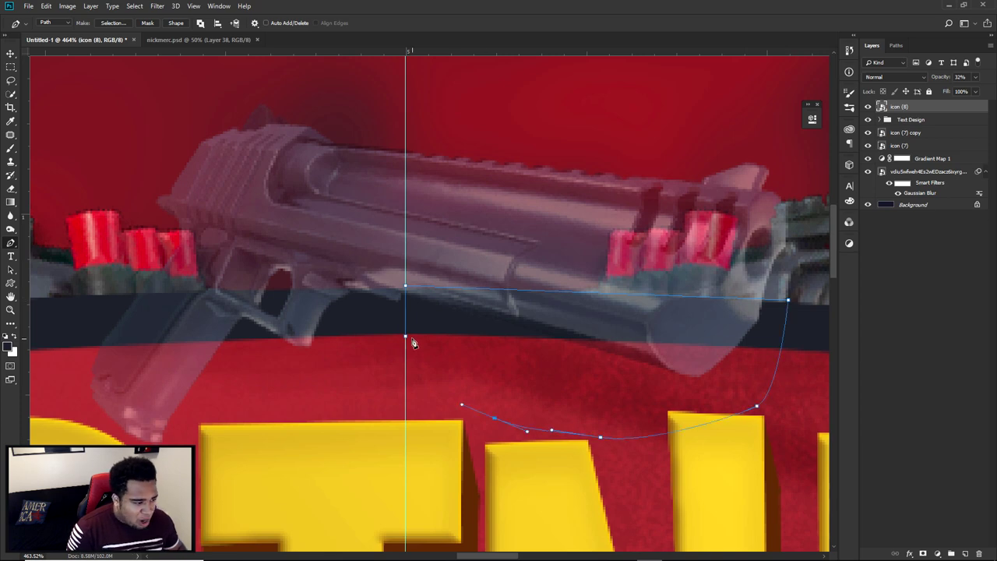
pyautogui.scroll(-3, 598, 285)
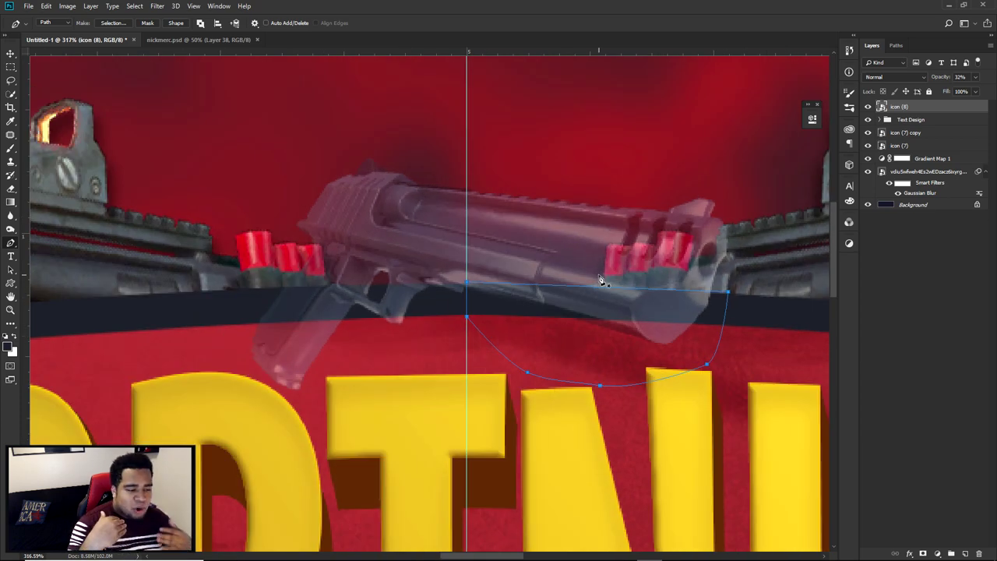
# Check the path against the pistol at 100% opacity, set icon (8) to 23% opacity and smooth the path's lower curve.
pyautogui.click(975, 78)
pyautogui.moveTo(956, 89); pyautogui.dragTo(989, 89)
pyautogui.scroll(3, 690, 306)
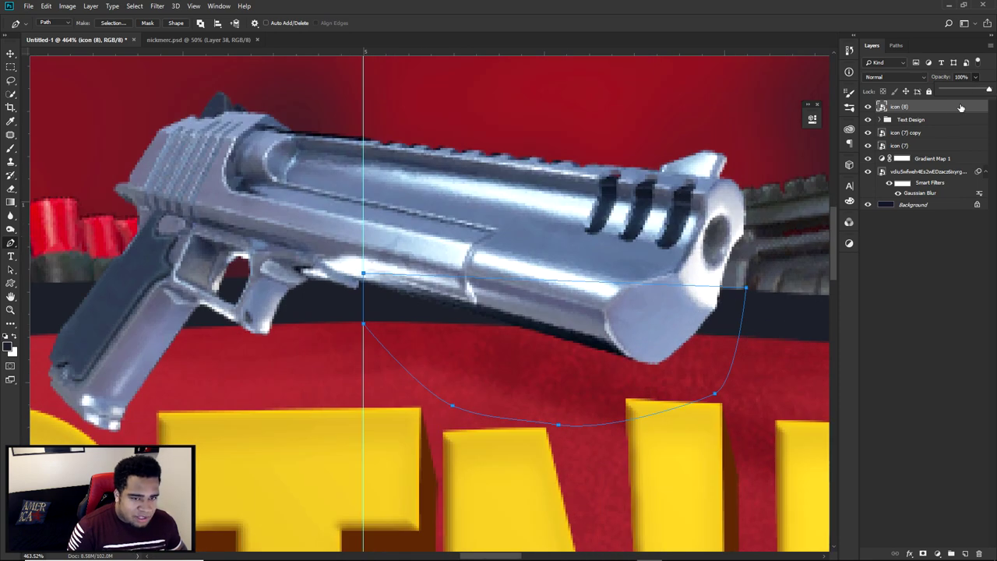
pyautogui.moveTo(973, 91); pyautogui.dragTo(952, 90)
pyautogui.click(751, 303)
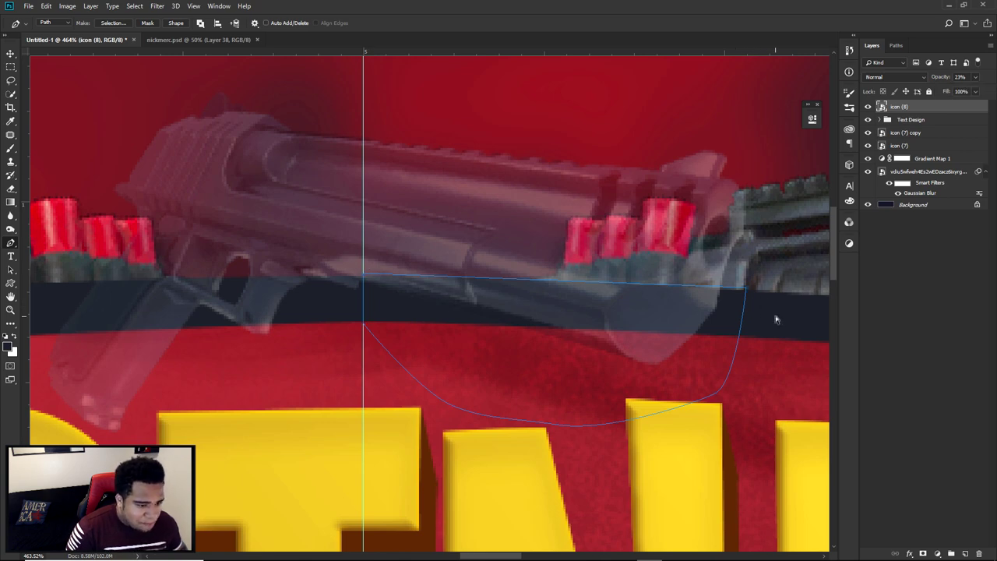
pyautogui.scroll(-3, 773, 314)
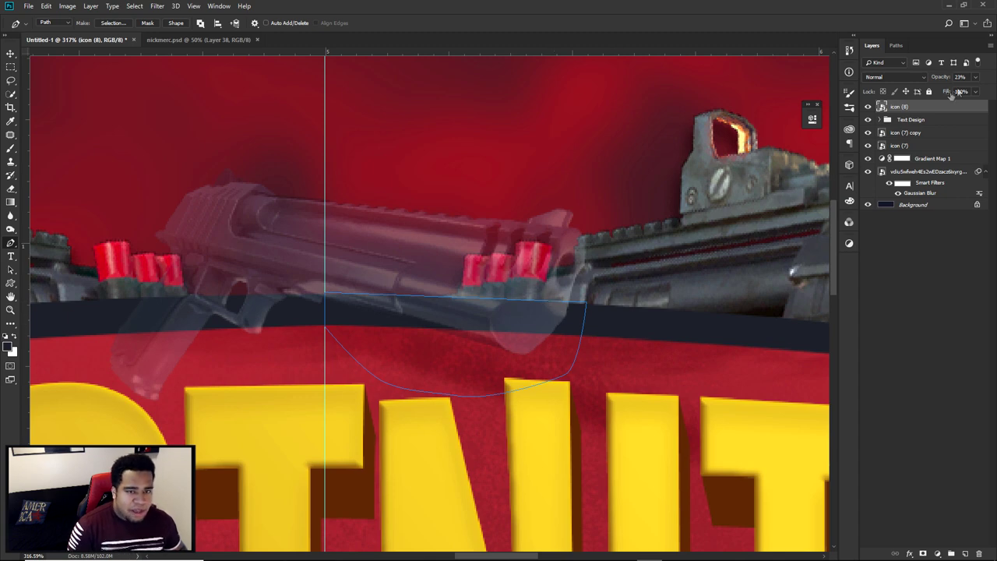
# With icon (8) at 100% opacity, convert the path to a selection and copy the enclosed pistol section to a new layer.
pyautogui.rightClick(580, 219)
pyautogui.click(623, 260)
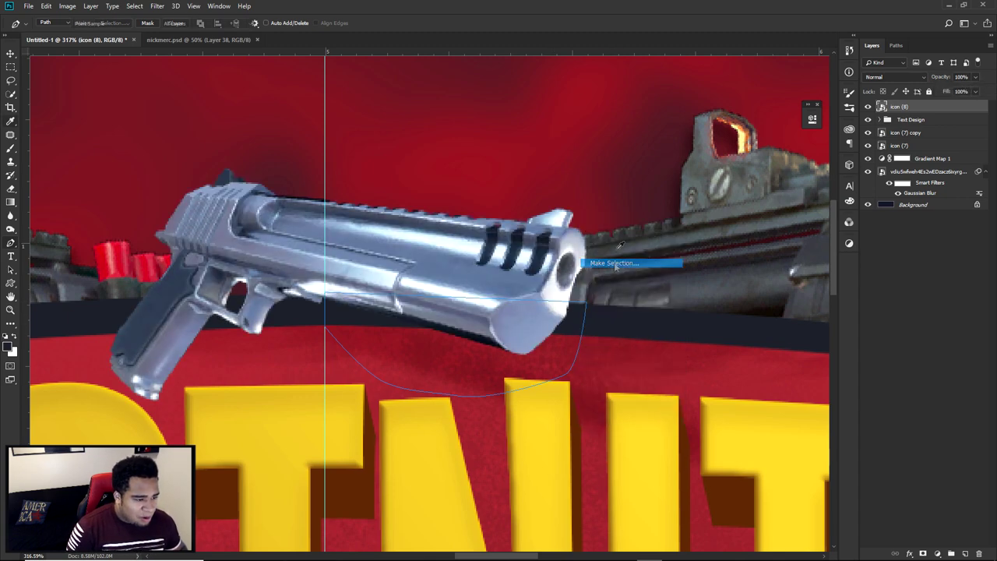
pyautogui.click(558, 162)
pyautogui.rightClick(586, 260)
pyautogui.click(631, 340)
# Move the icon (8) layer below the Text Design group and hide the guides.
pyautogui.press('v')
pyautogui.moveTo(917, 119); pyautogui.dragTo(904, 139)
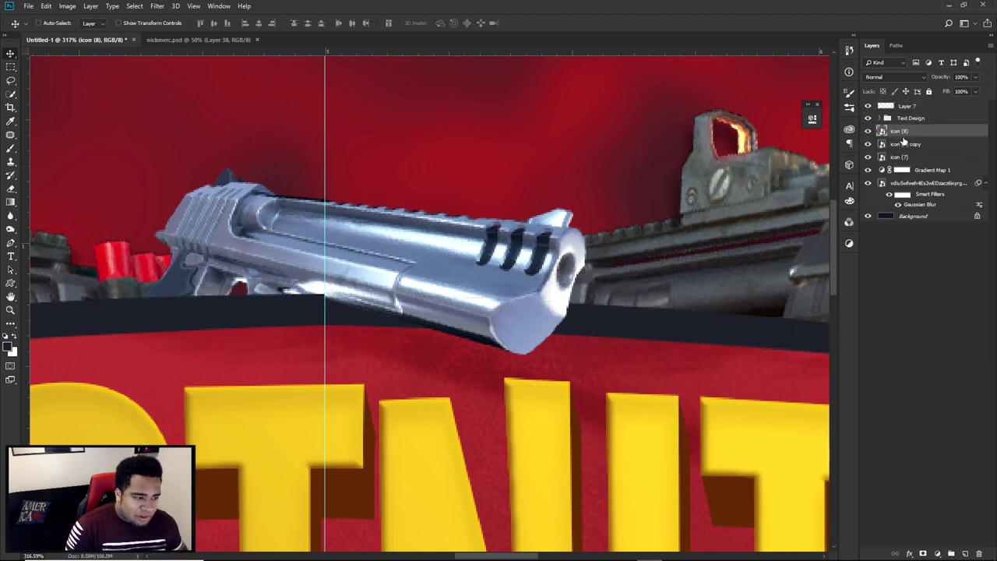
pyautogui.press('ctrl')
pyautogui.hotkey('ctrl', ';')
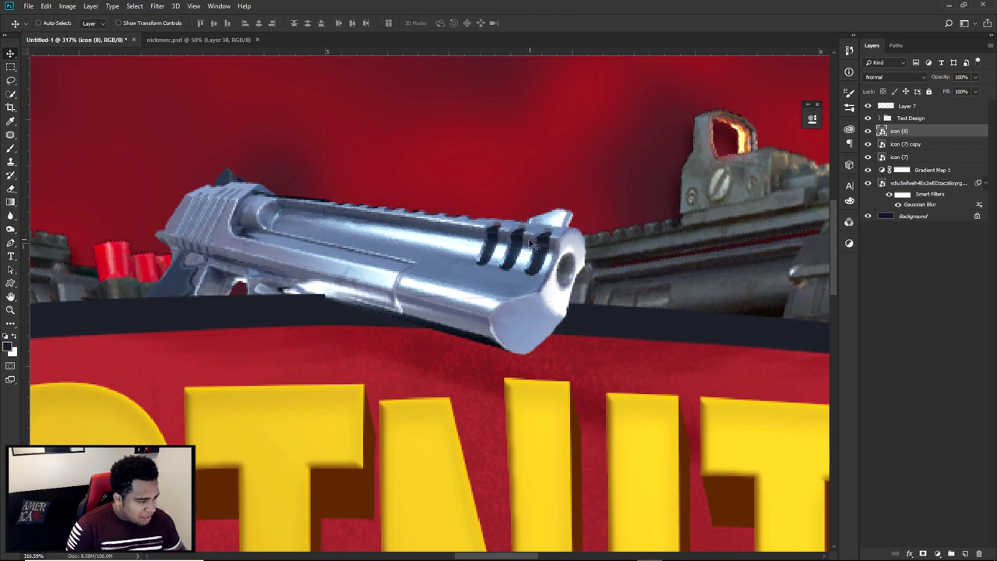
# Inspect Layer 7 and try to clean up the pistol's cut edge at the sign border with the Eraser.
pyautogui.click(868, 106)
pyautogui.click(868, 107)
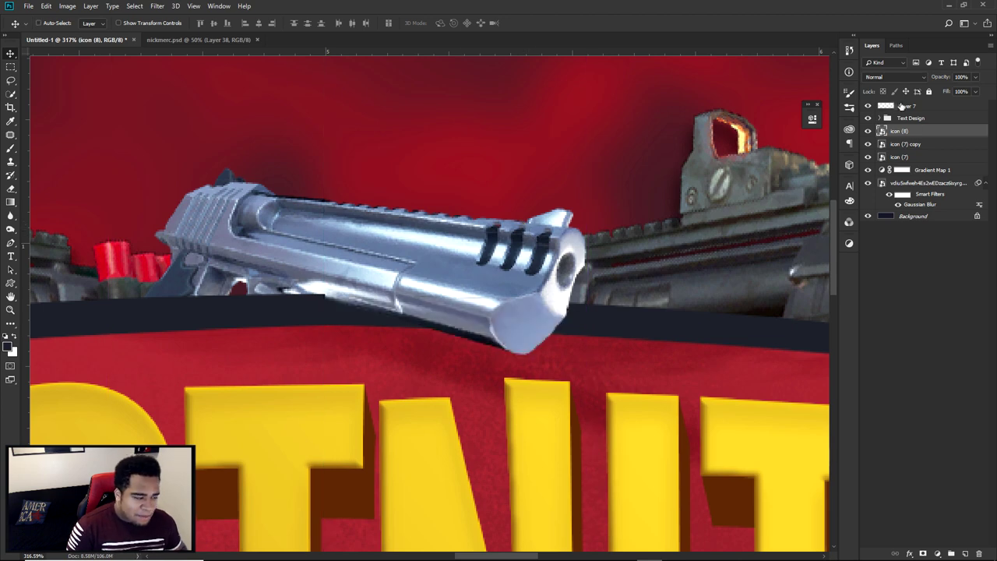
pyautogui.click(902, 106)
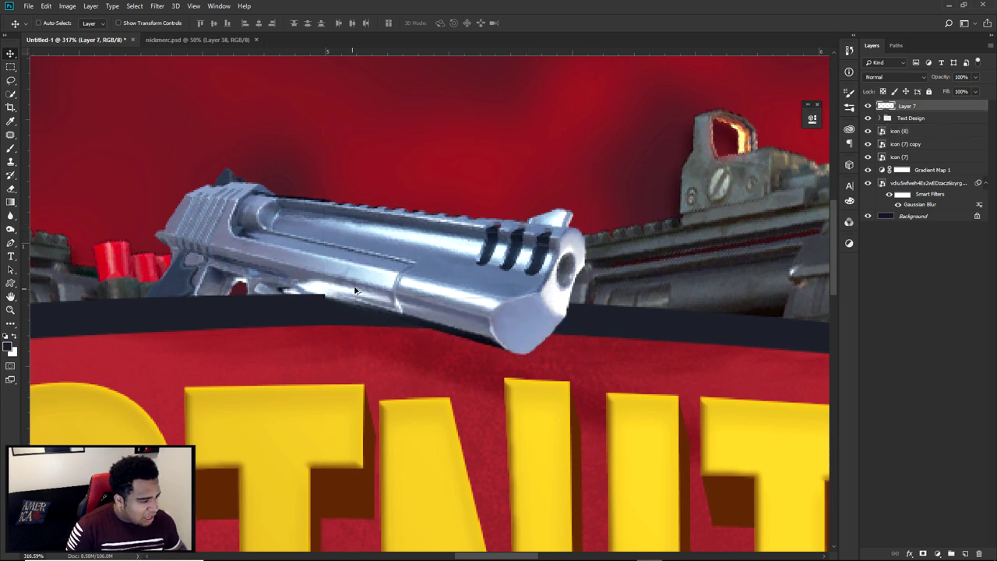
pyautogui.scroll(-10, 355, 290)
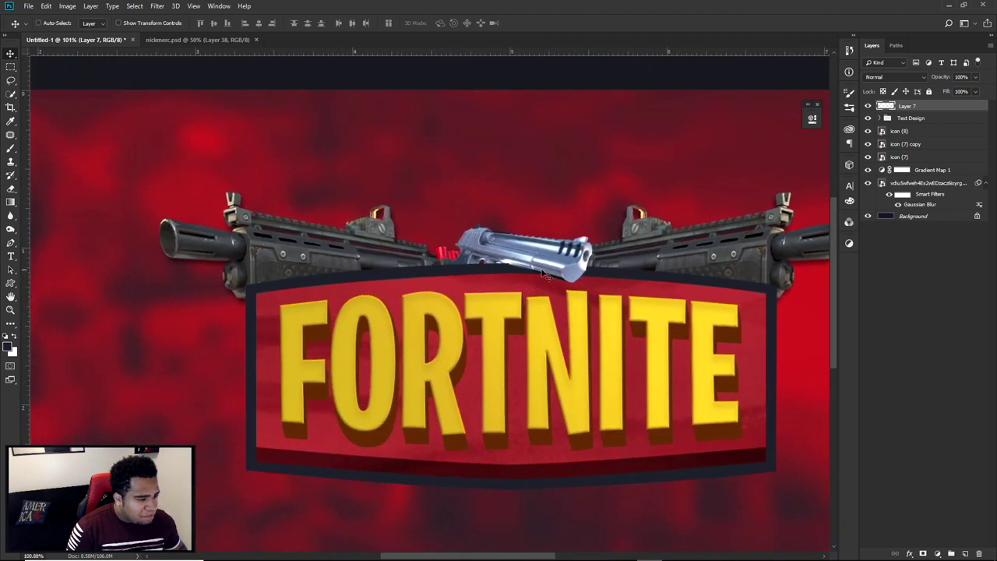
pyautogui.scroll(10, 536, 255)
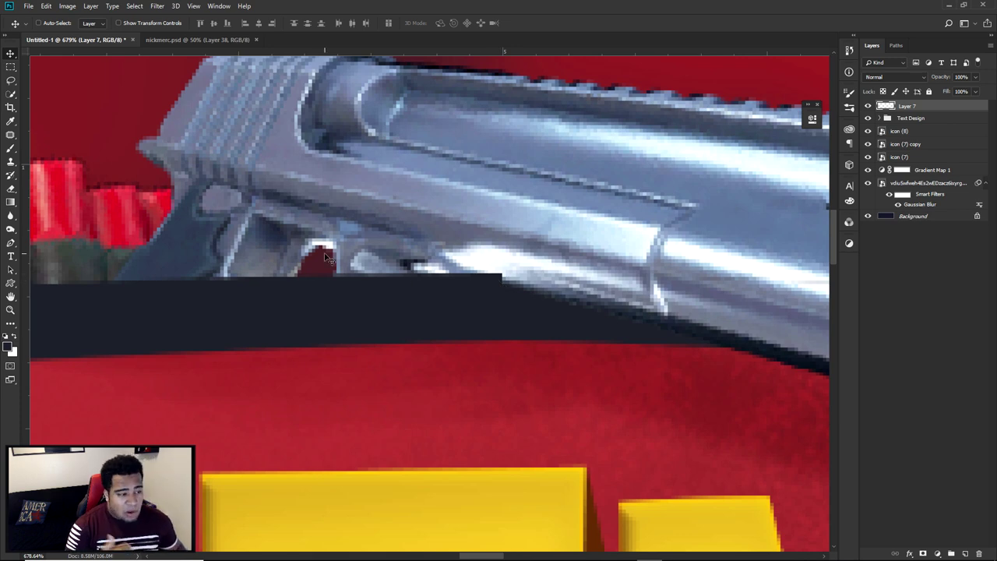
pyautogui.press('e')
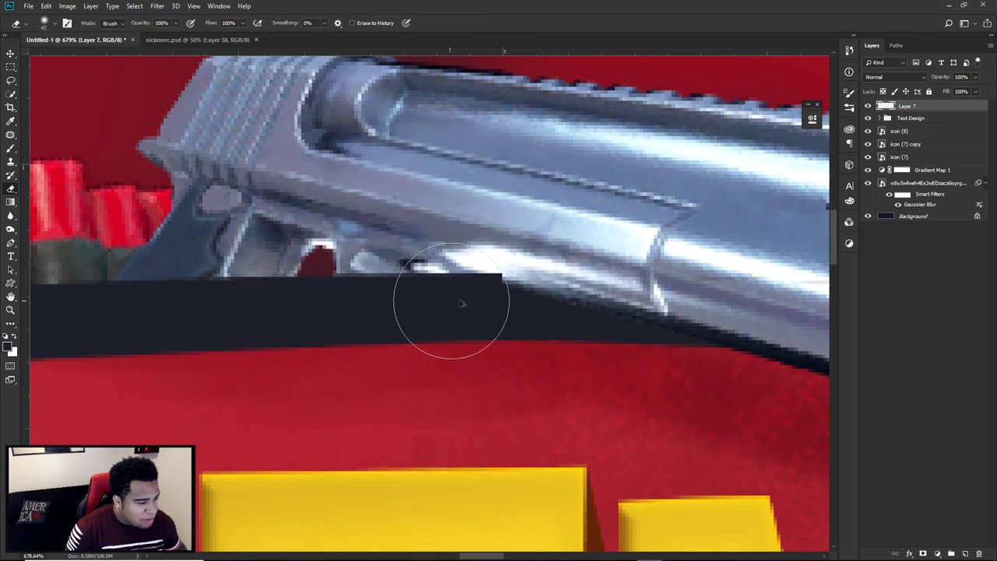
pyautogui.scroll(-8, 459, 327)
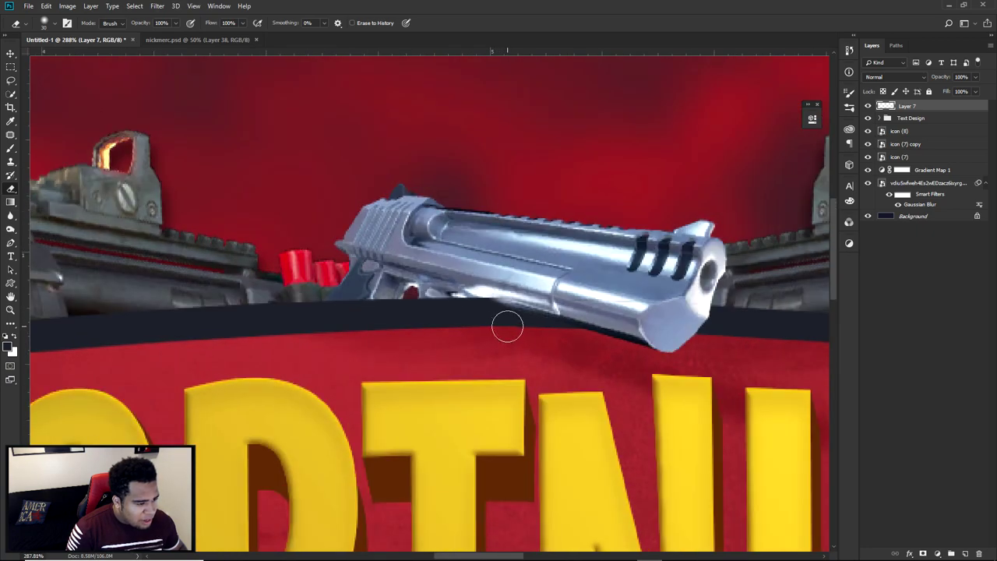
pyautogui.scroll(-1, 537, 337)
pyautogui.scroll(4, 534, 337)
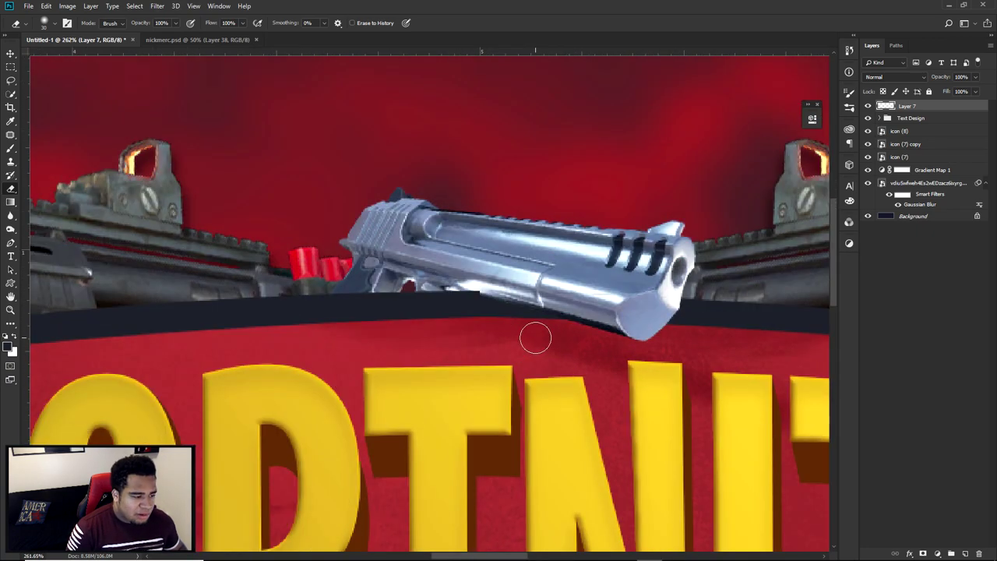
pyautogui.scroll(4, 505, 309)
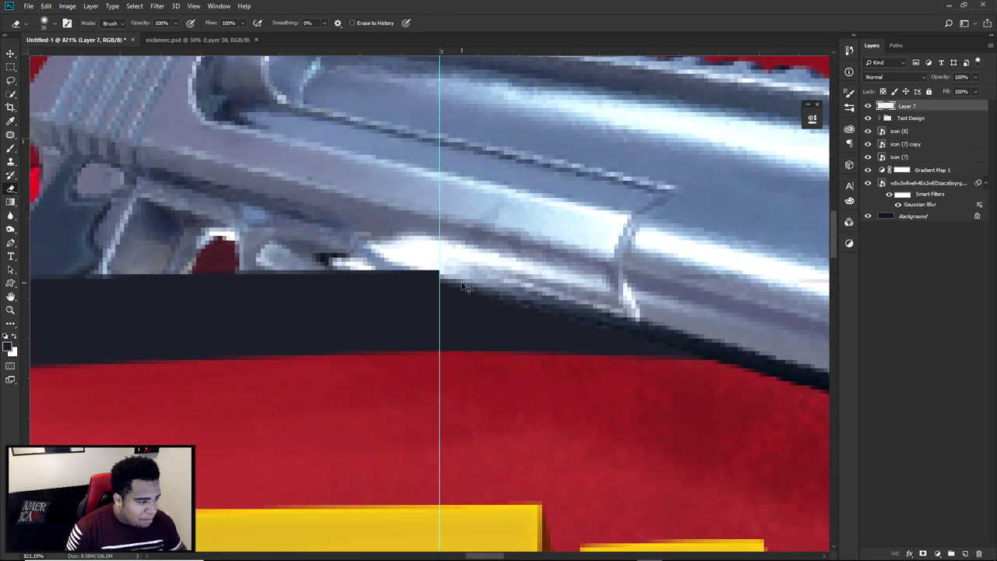
pyautogui.press('Delete')
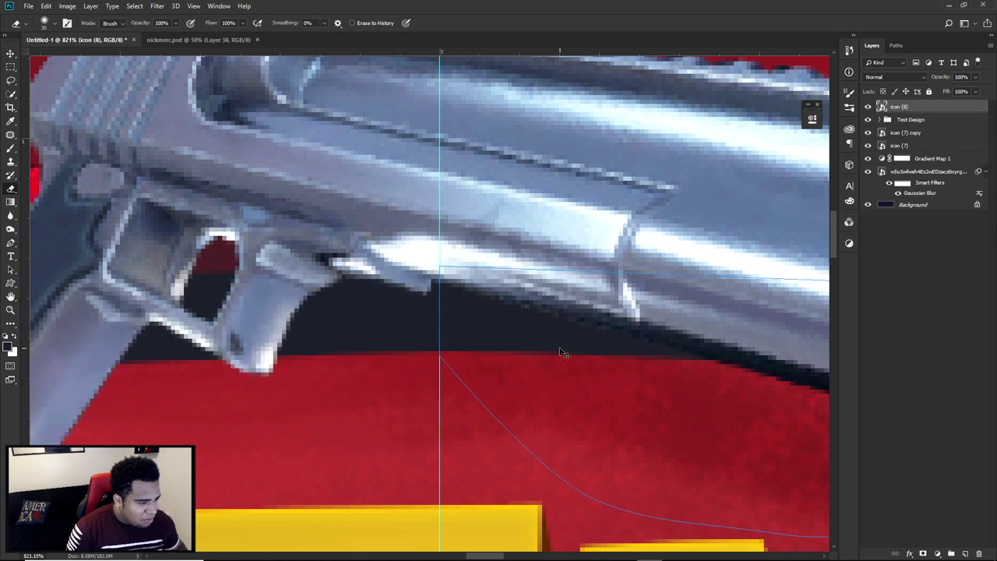
pyautogui.hotkey('ctrl', 'z')
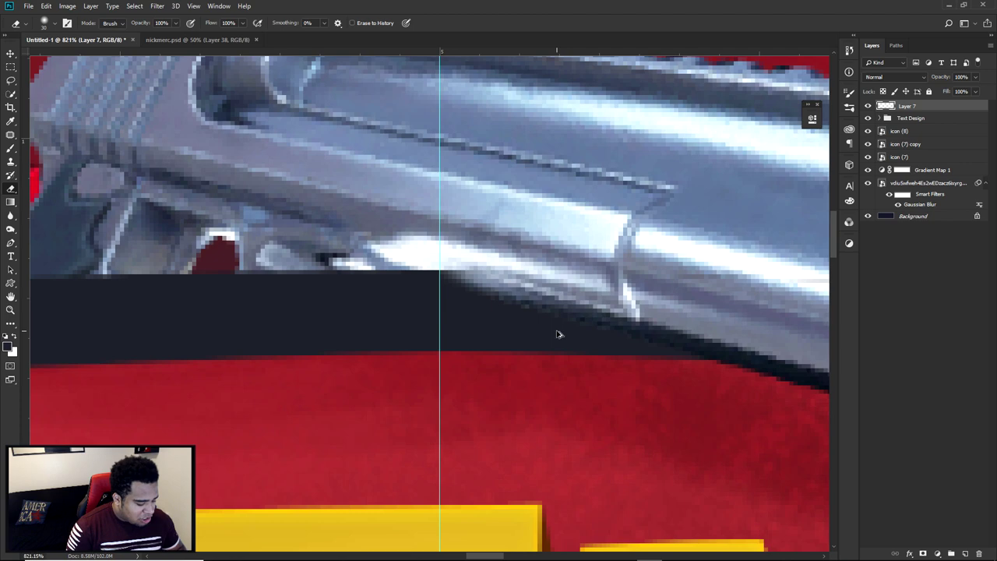
pyautogui.scroll(-3, 556, 334)
pyautogui.moveTo(522, 256); pyautogui.dragTo(477, 226)
# Add a new layer above the Text Design group and paint a soft dark shadow beneath the pistol's barrel with a soft round brush.
pyautogui.click(923, 118)
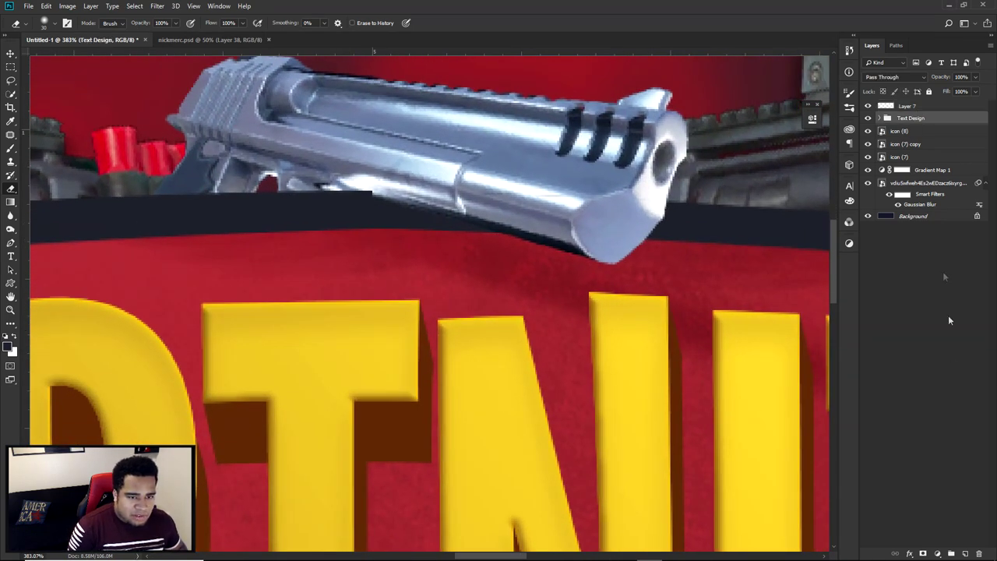
pyautogui.click(967, 552)
pyautogui.press('b')
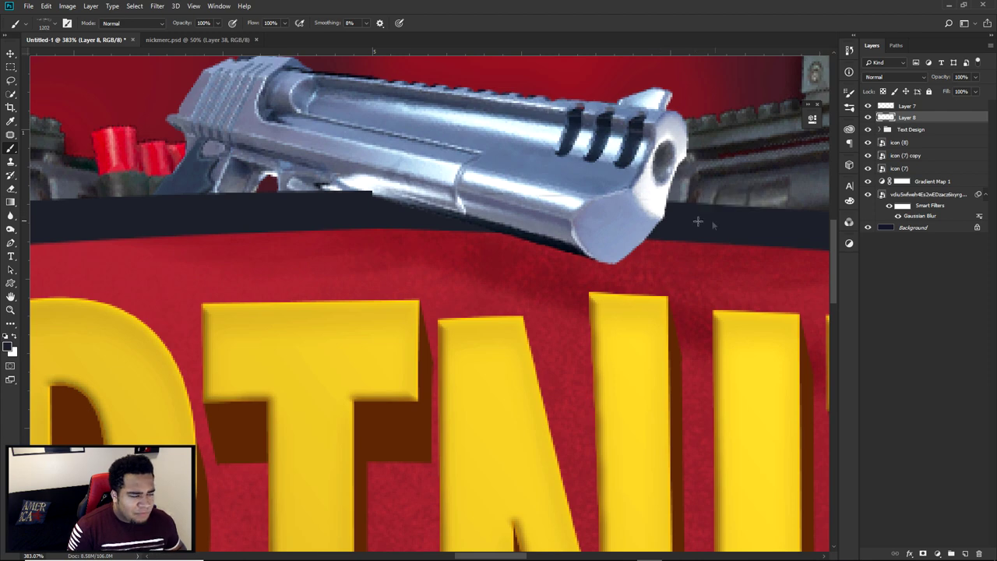
pyautogui.keyDown('alt'); pyautogui.moveTo(697, 257); pyautogui.dragTo(374, 220); pyautogui.keyUp('alt')
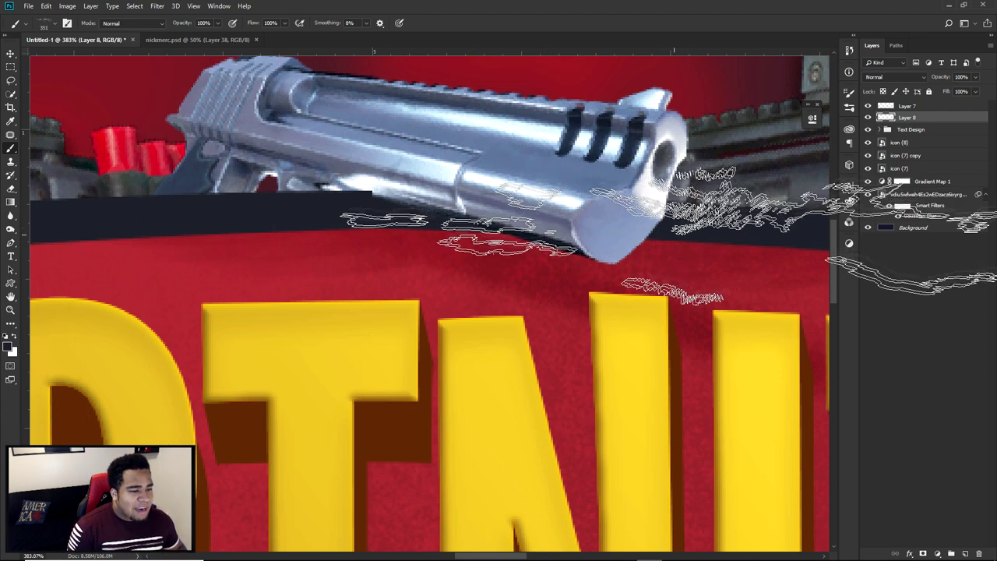
pyautogui.rightClick(635, 253)
pyautogui.click(676, 323)
pyautogui.keyDown('alt'); pyautogui.moveTo(552, 272); pyautogui.dragTo(393, 257); pyautogui.keyUp('alt')
pyautogui.moveTo(506, 258)
pyautogui.mouseDown()
pyautogui.moveTo(585, 303)
pyautogui.moveTo(554, 258)
pyautogui.moveTo(591, 262)
pyautogui.moveTo(463, 296)
pyautogui.moveTo(608, 280)
pyautogui.mouseUp()
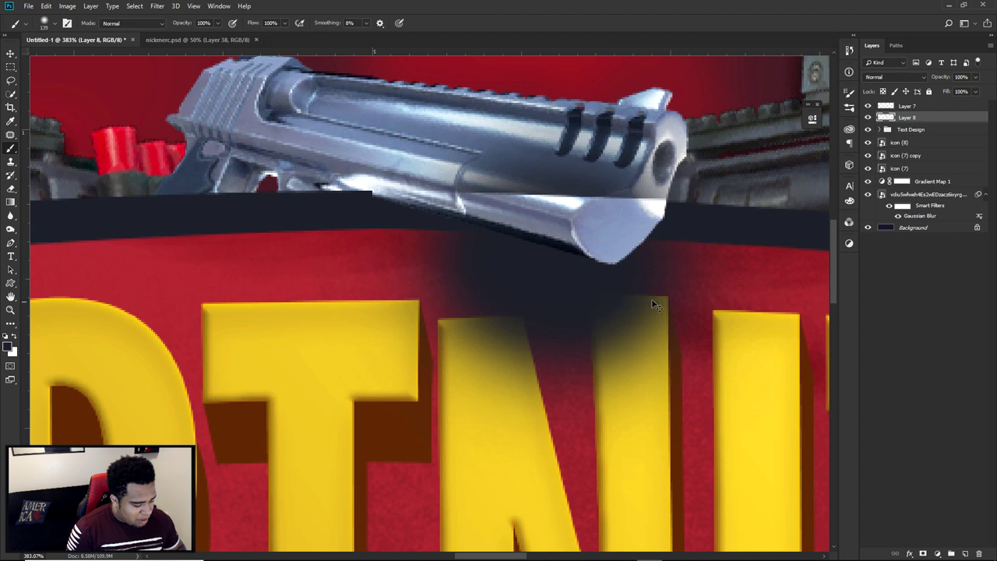
# Darken the painted shadow to black with a Hue/Saturation adjustment.
pyautogui.hotkey('ctrl', 'u')
pyautogui.moveTo(754, 320); pyautogui.dragTo(685, 319)
pyautogui.click(866, 217)
# Erase the part of the shadow that spills over the pistol above the sign's border.
pyautogui.press('e')
pyautogui.keyDown('alt'); pyautogui.moveTo(515, 163); pyautogui.dragTo(601, 170); pyautogui.keyUp('alt')
pyautogui.moveTo(467, 156)
pyautogui.mouseDown()
pyautogui.moveTo(623, 114)
pyautogui.moveTo(592, 117)
pyautogui.mouseUp()
# Nudge the shadow into place beneath the barrel and set its layer opacity to 57%.
pyautogui.press('v')
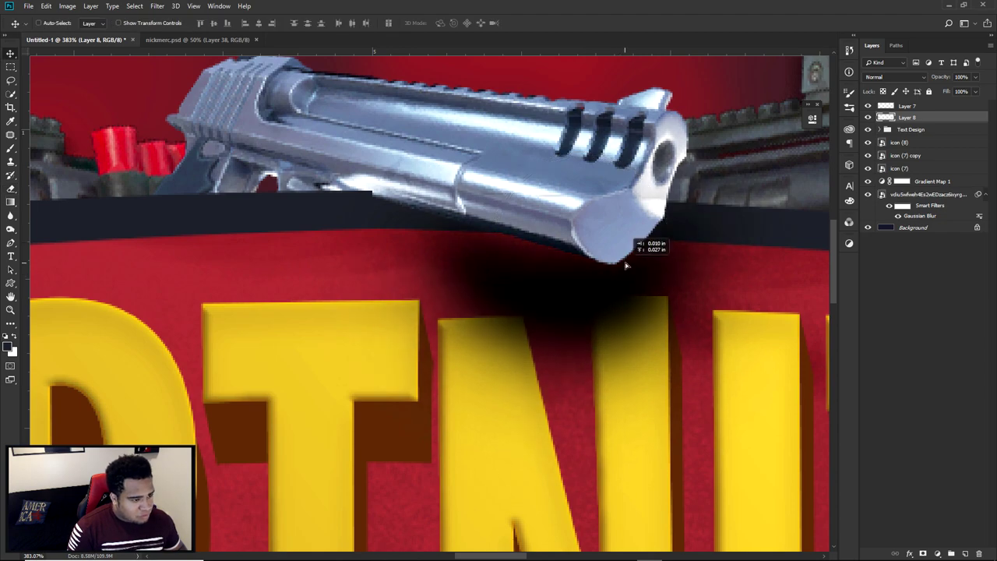
pyautogui.click(974, 77)
pyautogui.moveTo(974, 92); pyautogui.dragTo(956, 92)
pyautogui.scroll(-12, 657, 344)
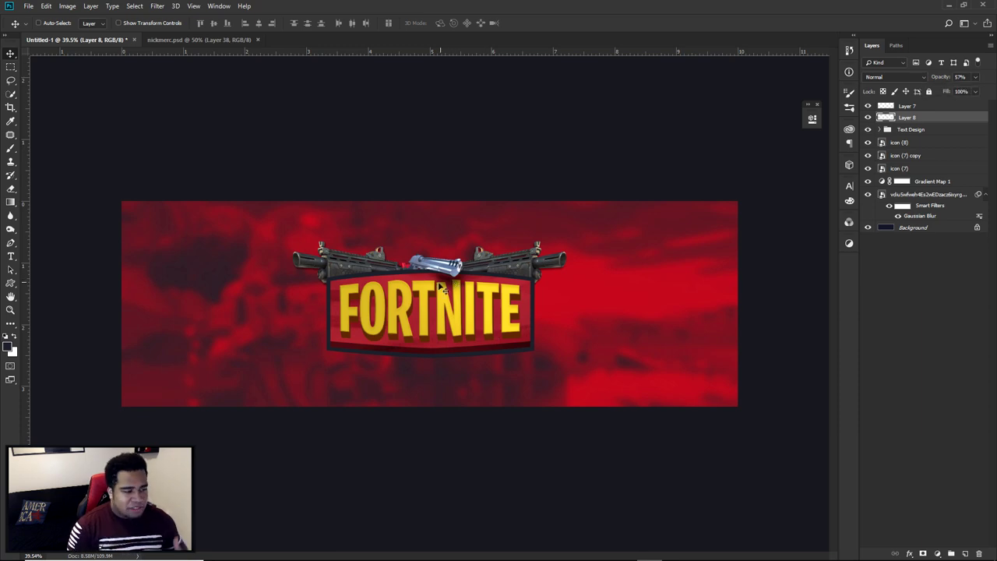
pyautogui.scroll(2, 440, 288)
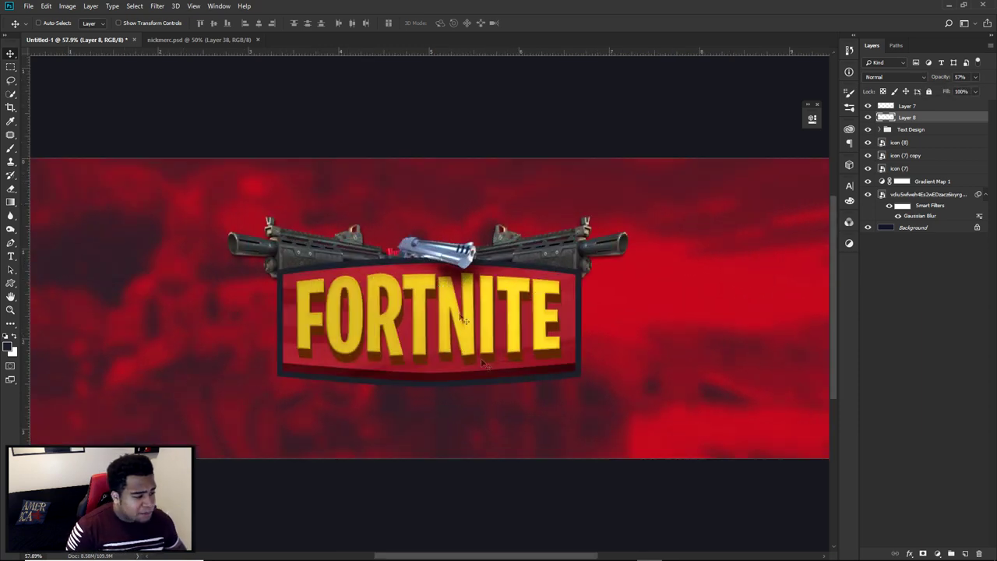
# Switch to the fnbr.co icons page in the browser and save the pumpkin rocket launcher image.
pyautogui.moveTo(471, 550)
pyautogui.click(505, 515)
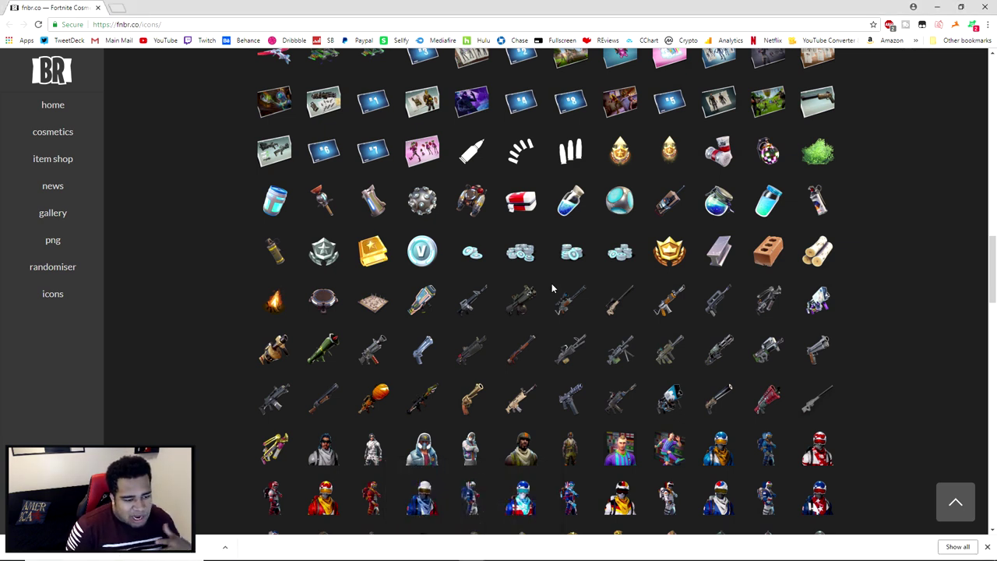
pyautogui.rightClick(418, 394)
pyautogui.rightClick(367, 402)
pyautogui.click(405, 425)
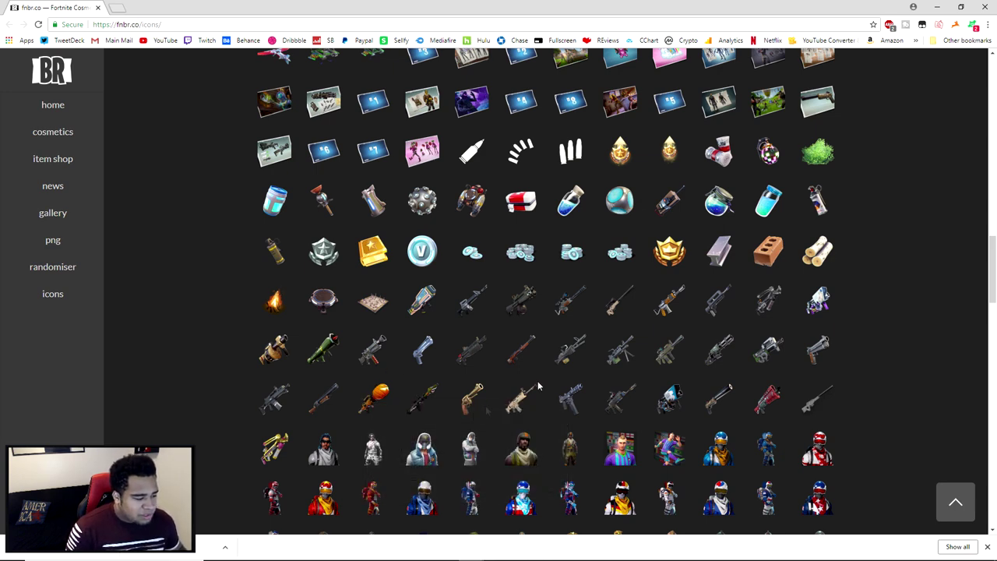
pyautogui.click(410, 264)
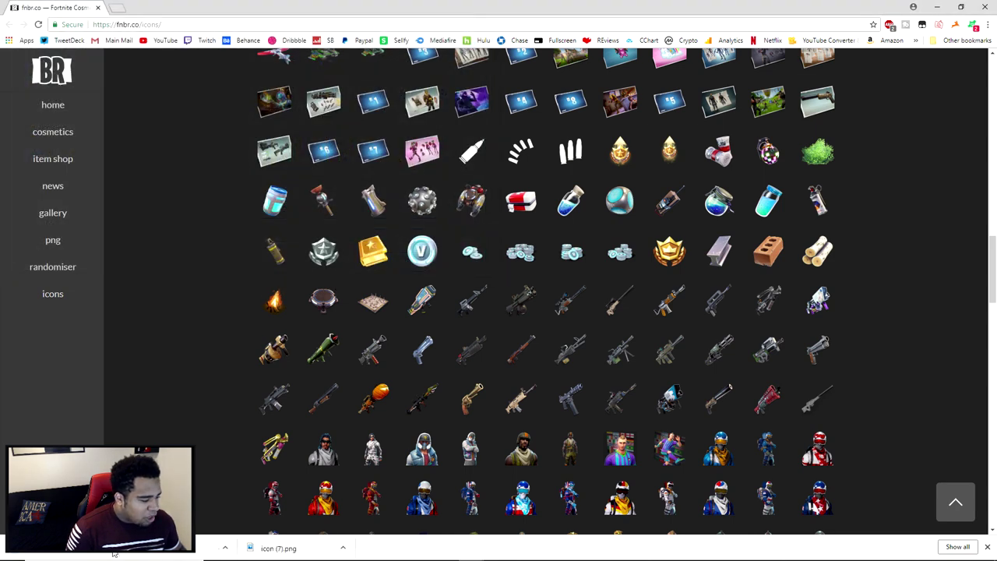
# Return to Photoshop, place the saved pumpkin launcher image icon (9) on the banner and rotate it clockwise.
pyautogui.click(650, 551)
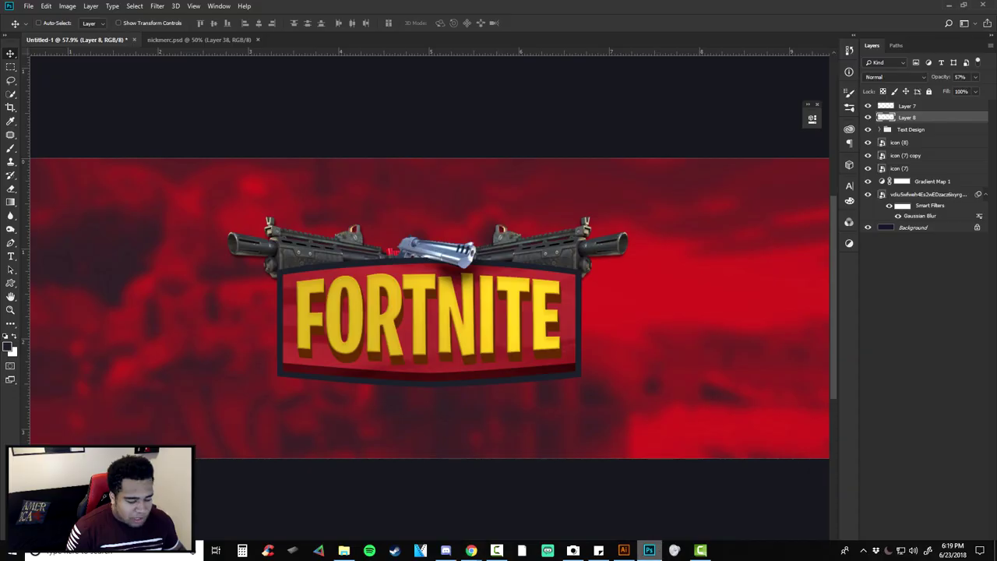
pyautogui.moveTo(650, 551); pyautogui.dragTo(616, 275)
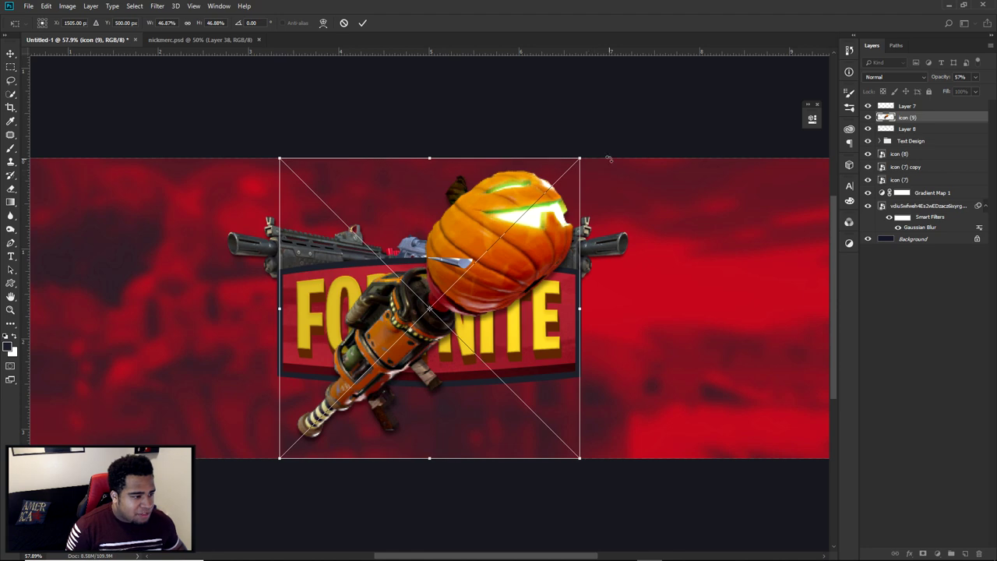
pyautogui.moveTo(609, 160); pyautogui.dragTo(650, 242)
pyautogui.press('Return')
# Move the icon (9) layer below Text Design and fit the launcher, levelled and scaled down, behind the sign's right edge.
pyautogui.moveTo(904, 138)
pyautogui.mouseDown()
pyautogui.moveTo(904, 175)
pyautogui.moveTo(904, 148)
pyautogui.mouseUp()
pyautogui.moveTo(639, 254); pyautogui.dragTo(769, 263)
pyautogui.hotkey('ctrl', 't')
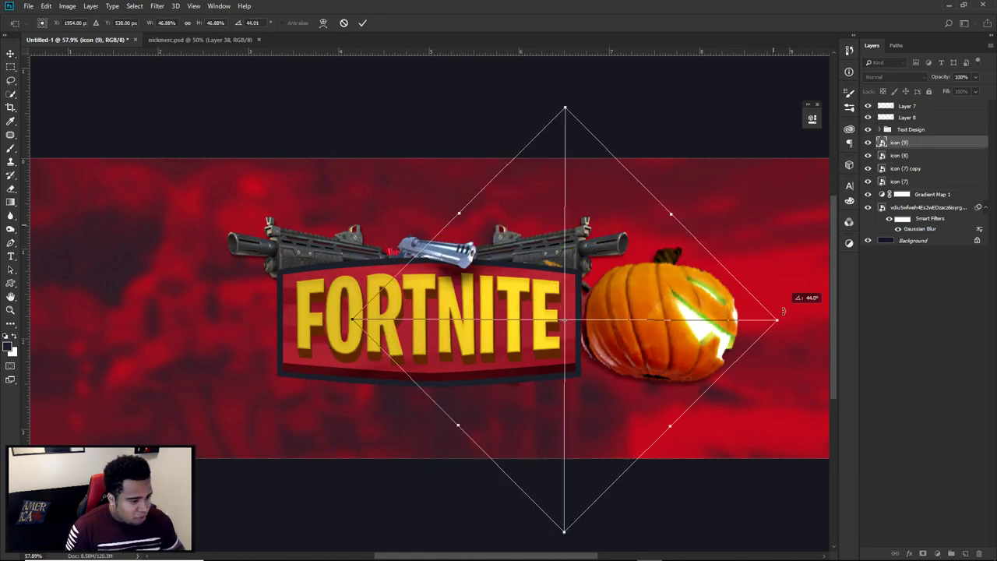
pyautogui.moveTo(780, 317); pyautogui.dragTo(760, 228)
pyautogui.press('Return')
# Duplicate the pumpkin launcher to the sign's left side, flip the copy horizontally to mirror the original, and hide the guides.
pyautogui.moveTo(684, 290); pyautogui.dragTo(265, 308)
pyautogui.hotkey('ctrl', 't')
pyautogui.rightClick(324, 306)
pyautogui.click(380, 424)
pyautogui.press('Return')
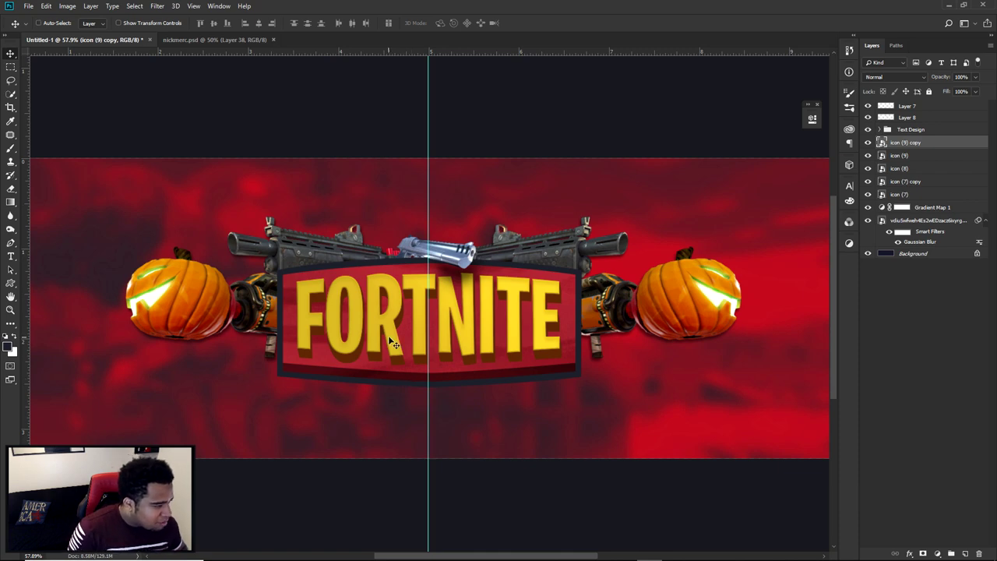
pyautogui.hotkey('ctrl', ';')
pyautogui.hotkey('ctrl', '-')
pyautogui.hotkey('ctrl', '-')
pyautogui.hotkey('ctrl', '-')
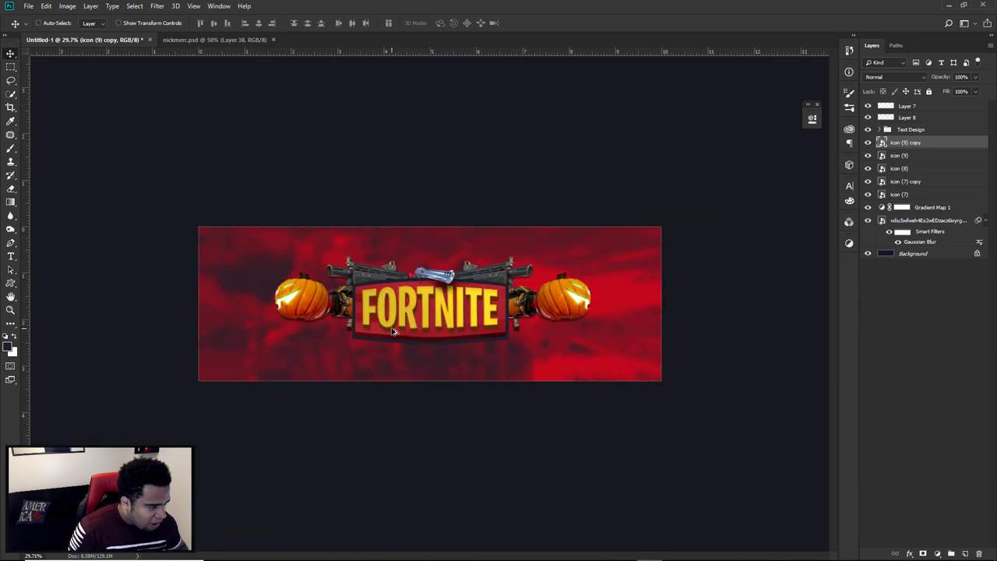
# Switch to the fnbr.co icons page in the browser and save the tan assault rifle image as icon (10).
pyautogui.hotkey('ctrl', '+')
pyautogui.moveTo(472, 550)
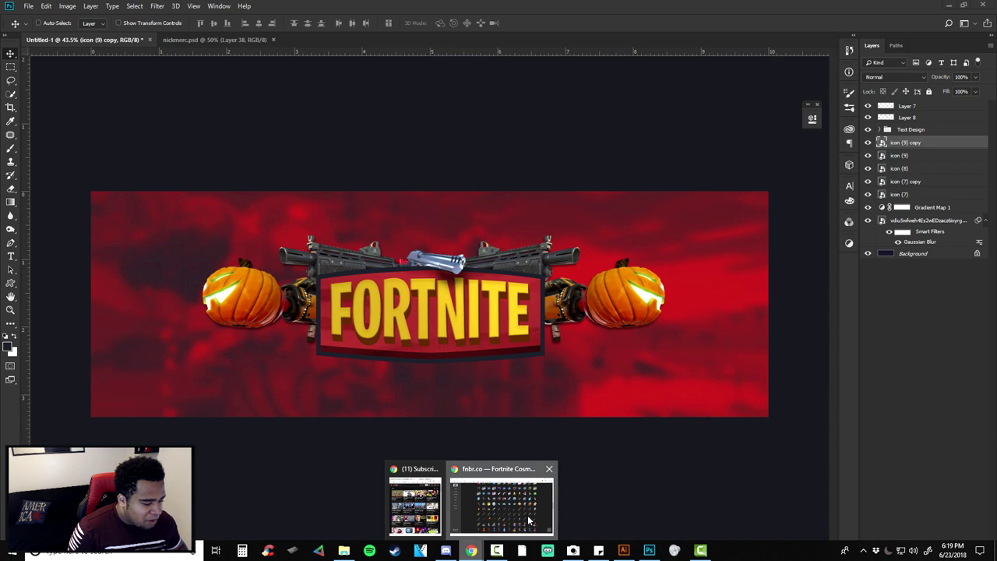
pyautogui.click(529, 521)
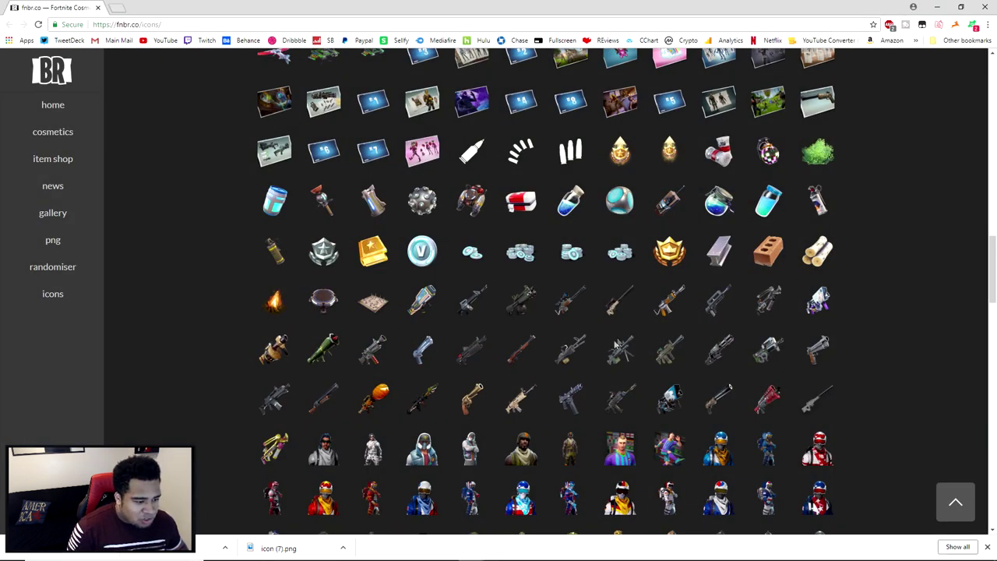
pyautogui.rightClick(529, 398)
pyautogui.click(553, 419)
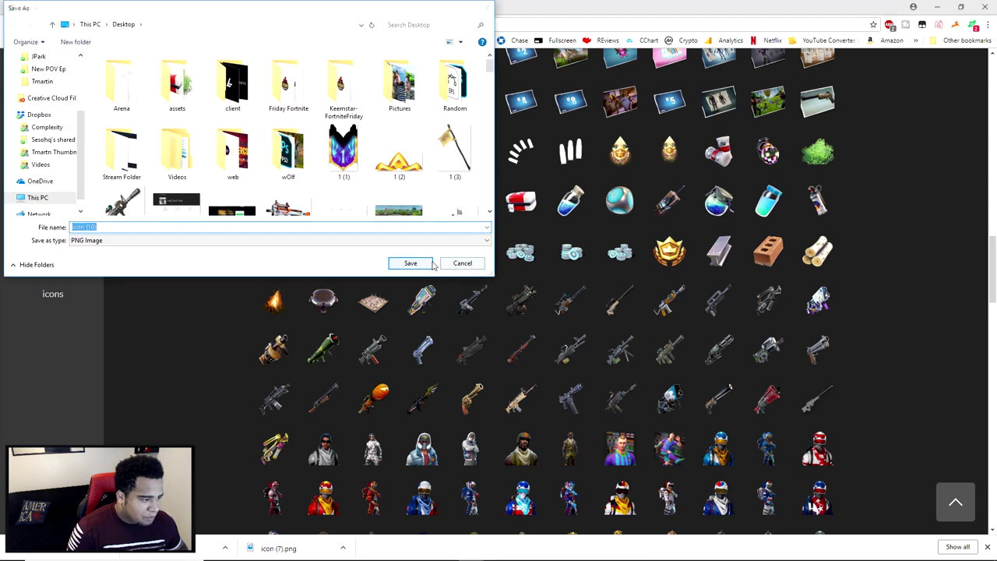
pyautogui.press('Return')
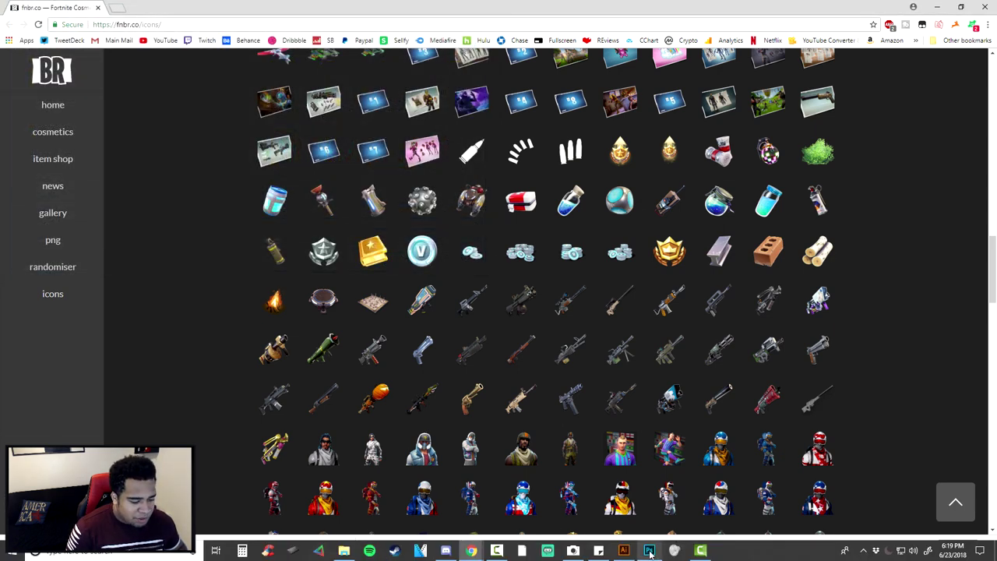
# Return to Photoshop, place the rifle image icon (10) behind the sign's right edge and rotate it clockwise so the barrel points down and outward.
pyautogui.click(649, 552)
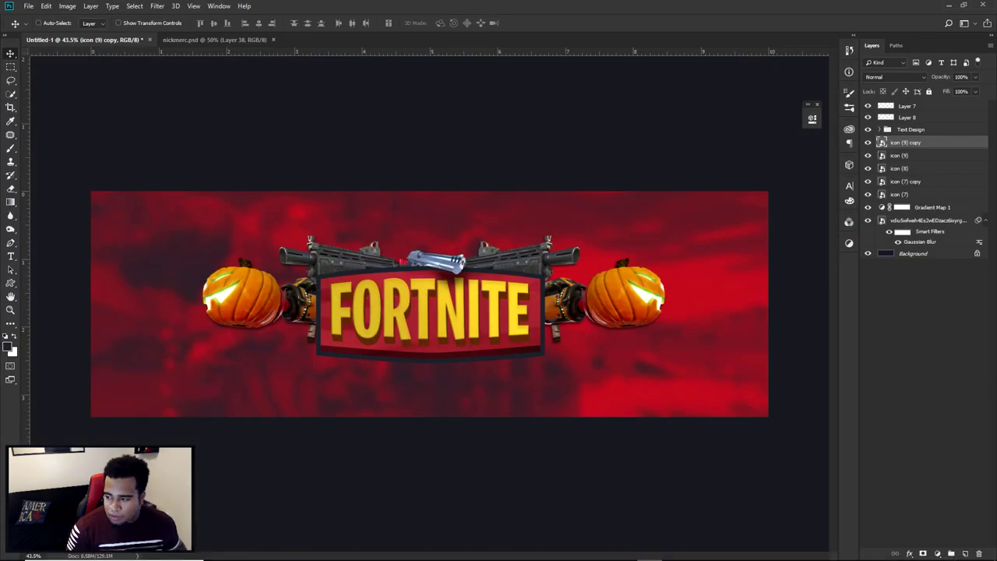
pyautogui.moveTo(471, 551)
pyautogui.click(505, 498)
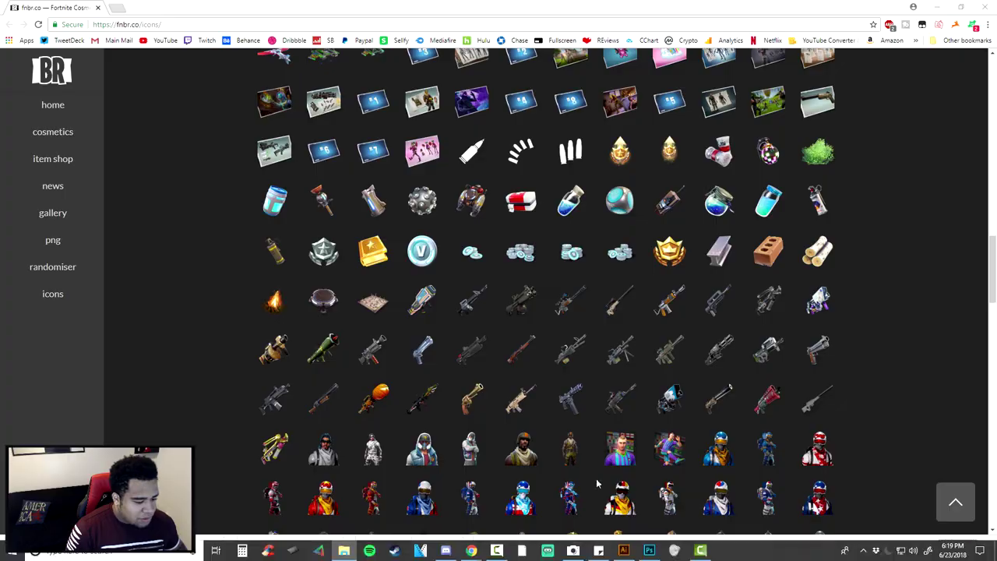
pyautogui.click(649, 551)
pyautogui.moveTo(650, 550); pyautogui.dragTo(484, 290)
pyautogui.moveTo(568, 195); pyautogui.dragTo(677, 319)
pyautogui.press('Return')
# Duplicate the tan rifle to the sign's left side, flip the copy horizontally to mirror the original, and hide the guides.
pyautogui.moveTo(586, 355); pyautogui.dragTo(308, 351)
pyautogui.hotkey('ctrl', 't')
pyautogui.rightClick(444, 357)
pyautogui.click(481, 475)
pyautogui.press('Return')
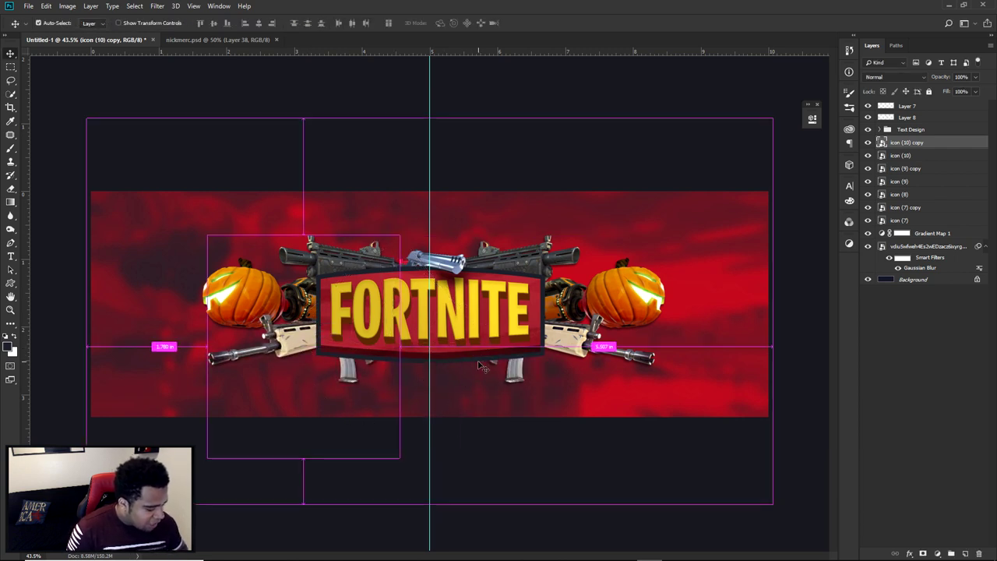
pyautogui.hotkey('ctrl', ';')
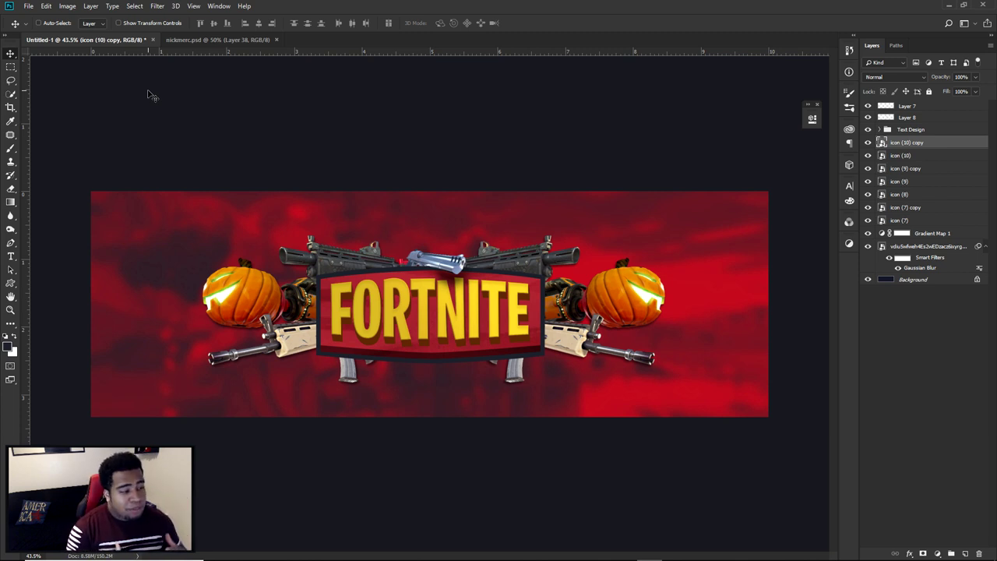
# Browse the fnbr.co icons page in the browser and save an image of the blond, visored Fortnite character.
pyautogui.moveTo(472, 550)
pyautogui.click(491, 499)
pyautogui.scroll(20, 486, 405)
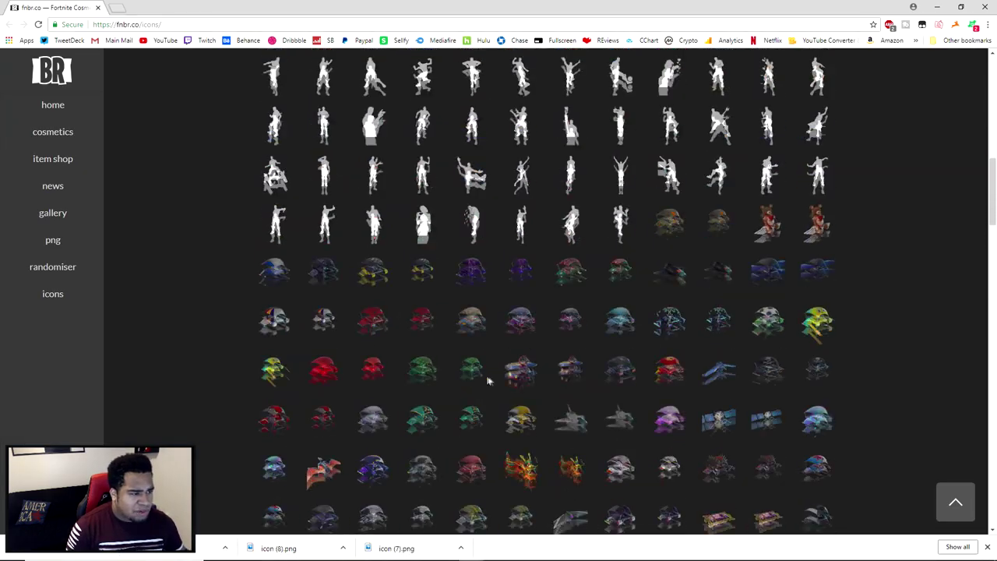
pyautogui.scroll(-20, 490, 376)
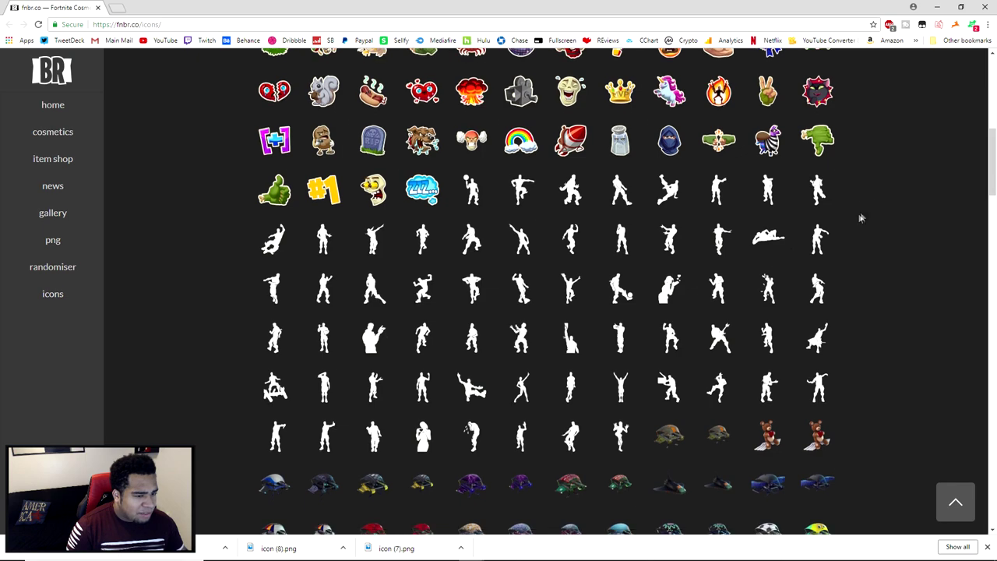
pyautogui.scroll(-15, 862, 281)
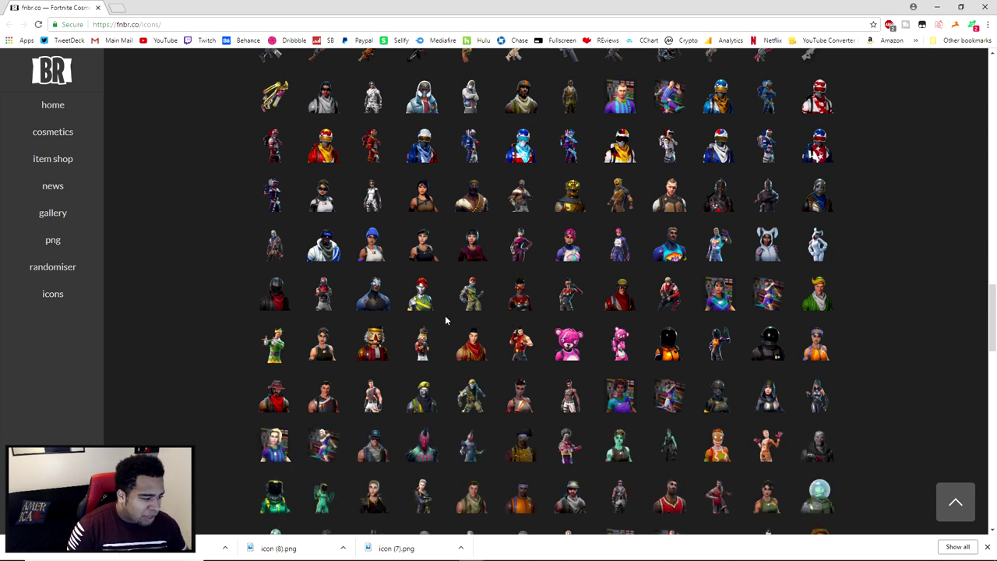
pyautogui.rightClick(385, 301)
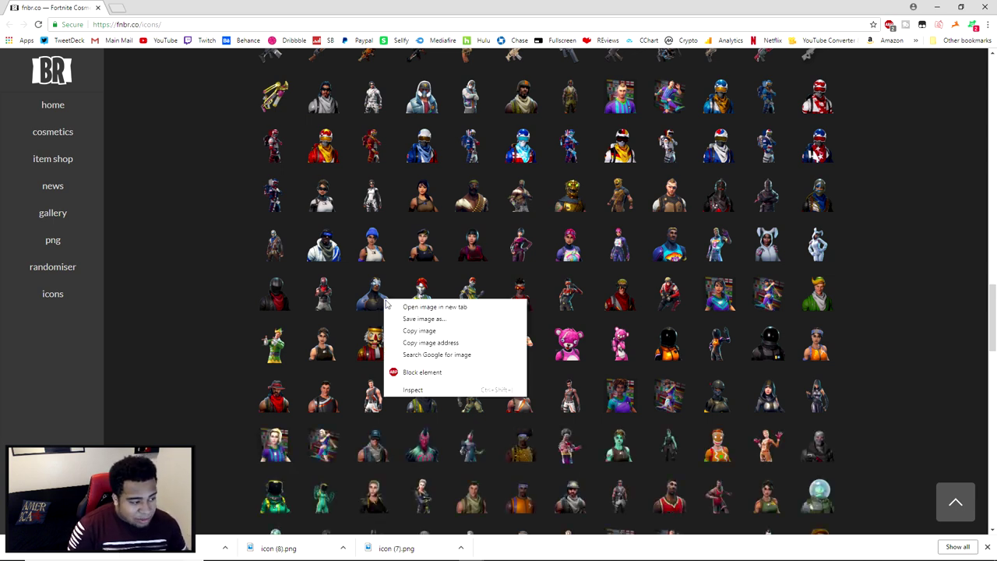
pyautogui.click(425, 320)
pyautogui.rightClick(670, 291)
pyautogui.click(705, 310)
pyautogui.press('Return')
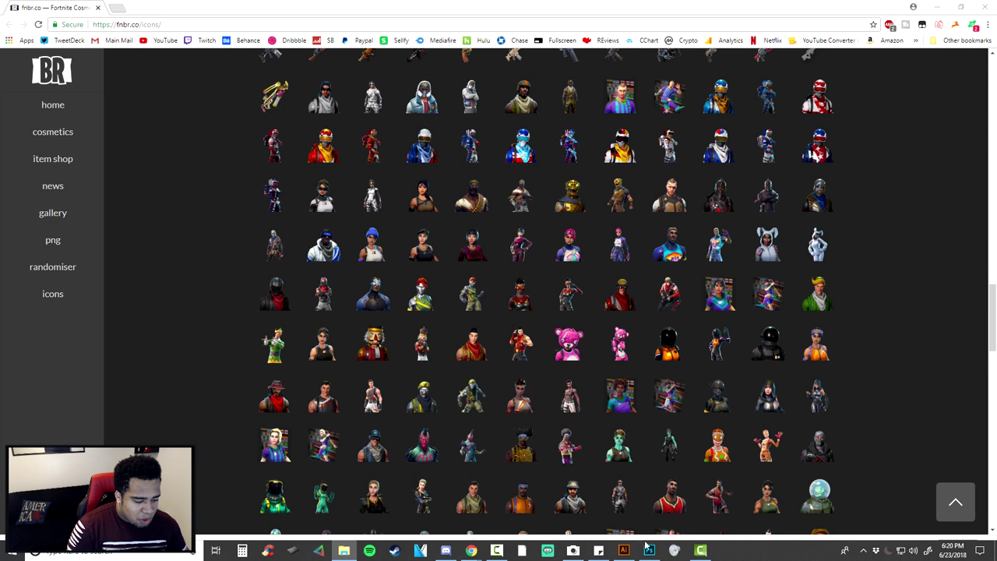
# Return to Photoshop, try placing the character image featured (4) centred behind the sign, and move its layer below icon (7).
pyautogui.click(650, 555)
pyautogui.moveTo(650, 555); pyautogui.dragTo(651, 329)
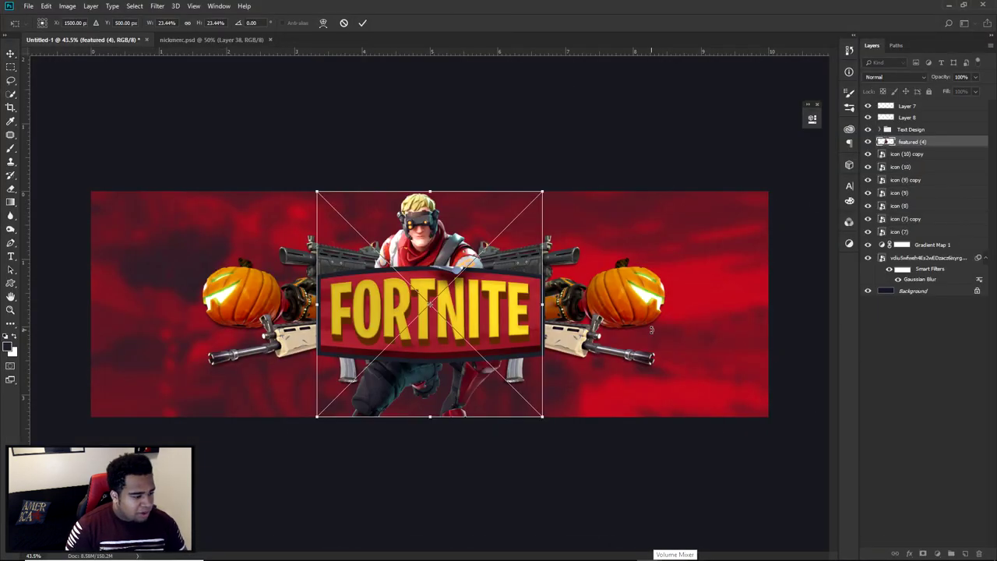
pyautogui.press('Return')
pyautogui.moveTo(393, 248); pyautogui.dragTo(398, 246)
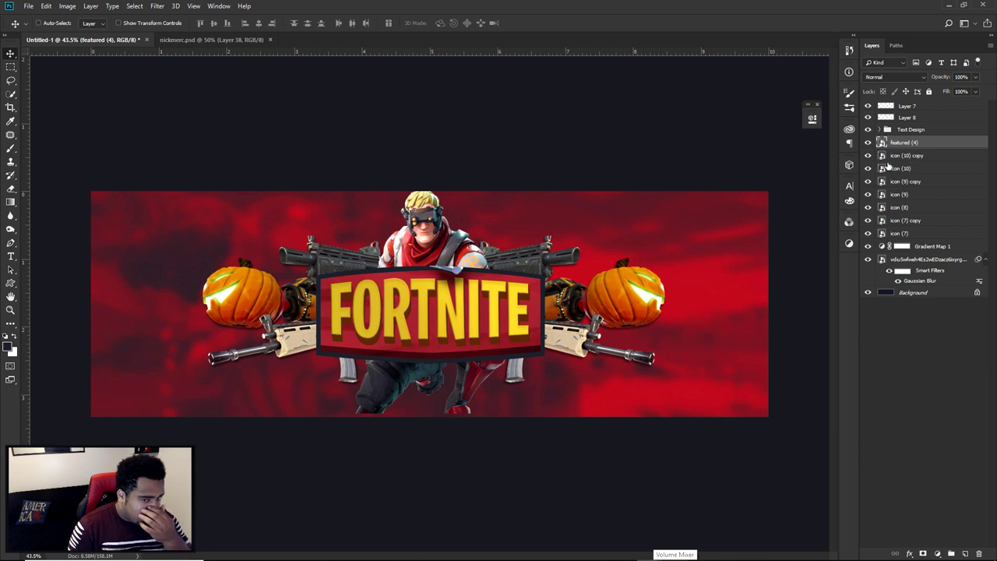
pyautogui.moveTo(925, 148); pyautogui.dragTo(896, 240)
pyautogui.moveTo(532, 248)
pyautogui.mouseDown()
pyautogui.moveTo(431, 237)
pyautogui.moveTo(417, 195)
pyautogui.moveTo(529, 250)
pyautogui.mouseUp()
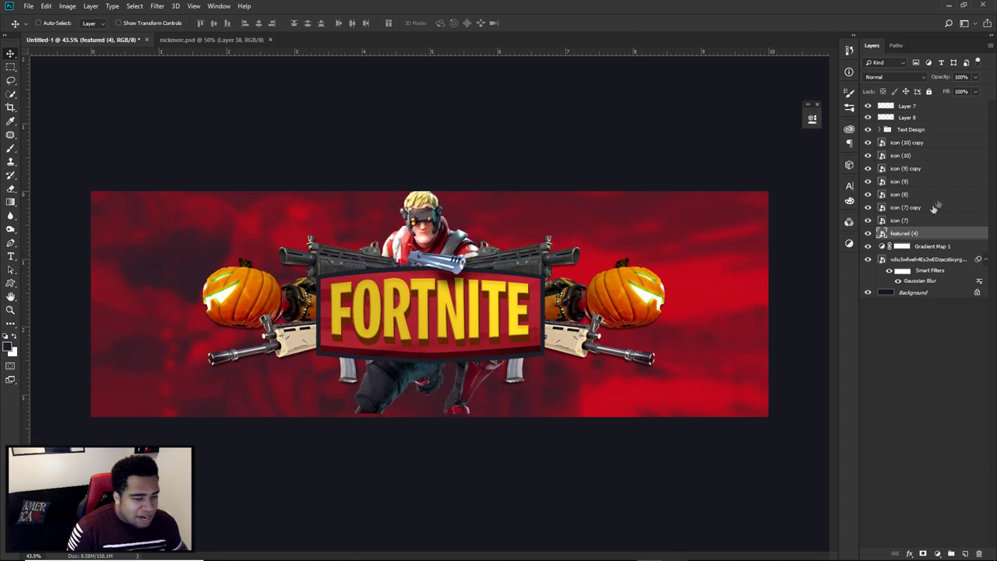
# Try the character above all layers at the banner's lower centre, and delete the featured (4) layer.
pyautogui.moveTo(912, 238); pyautogui.dragTo(898, 101)
pyautogui.moveTo(574, 187); pyautogui.dragTo(581, 308)
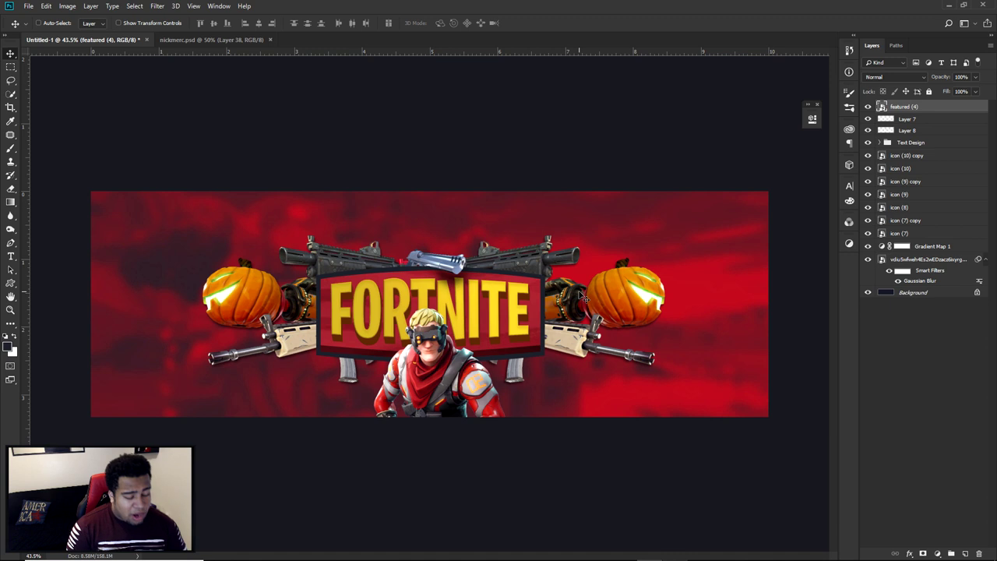
pyautogui.press('Delete')
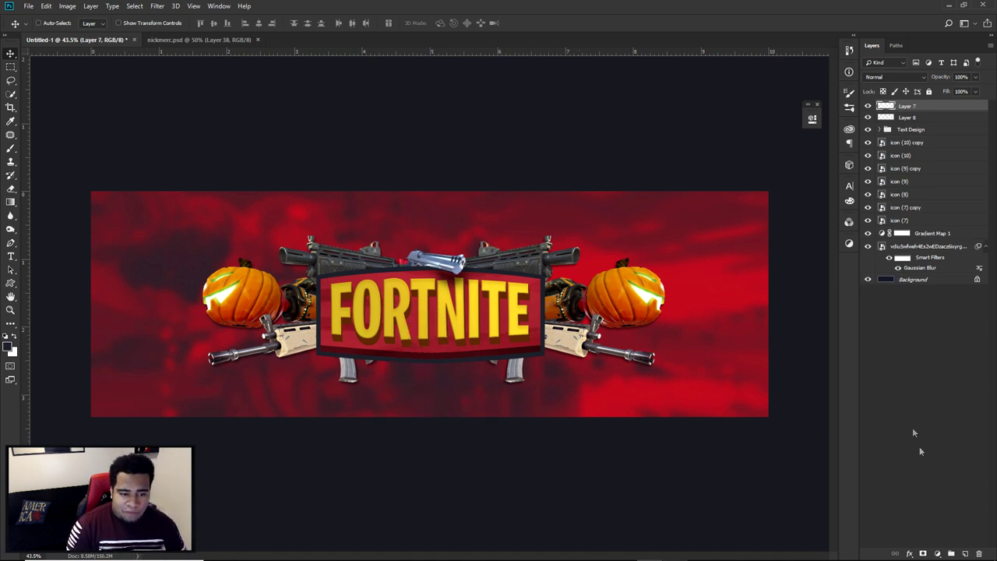
# Add a new layer above Layer 7 and prepare a soft 287 px brush with a dark red sampled from the background.
pyautogui.click(966, 553)
pyautogui.press('b')
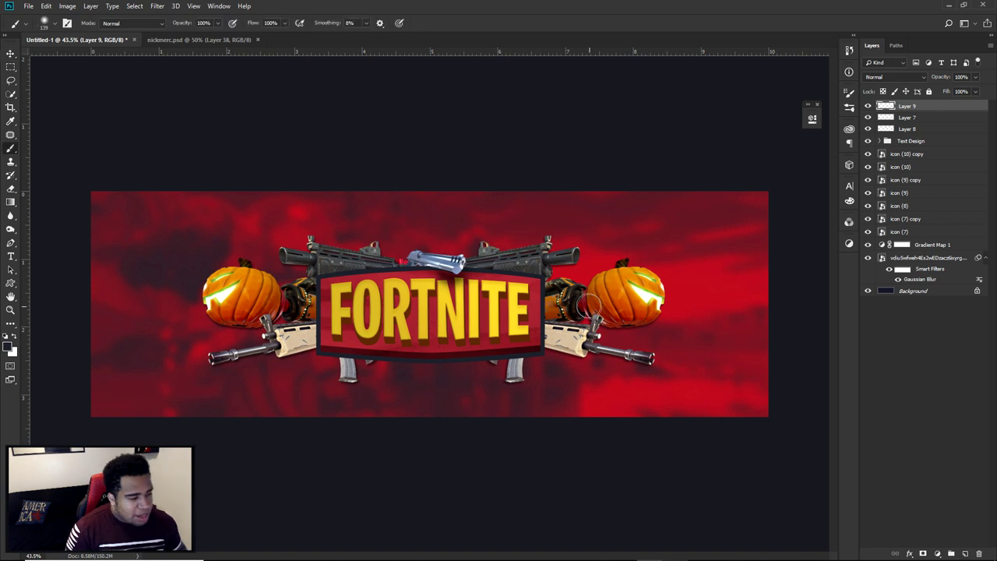
pyautogui.moveTo(442, 261); pyautogui.dragTo(462, 269)
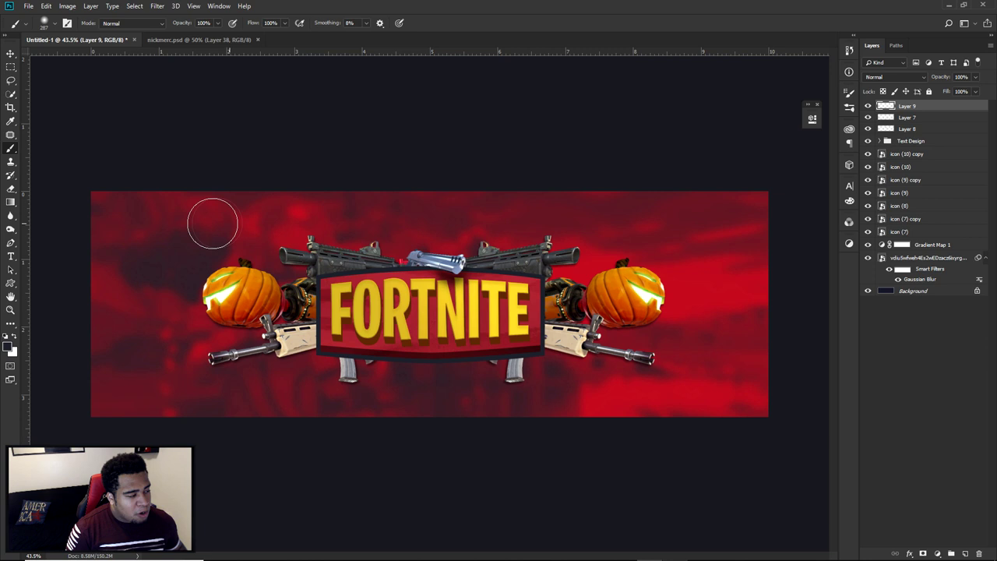
pyautogui.moveTo(189, 247); pyautogui.dragTo(156, 273)
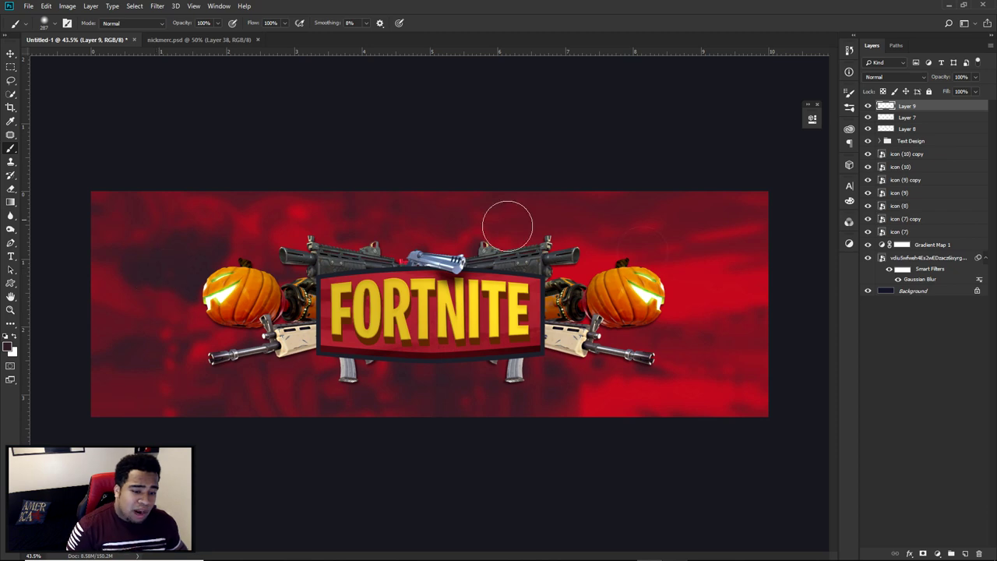
# Try changing the red stop of Gradient Map 1 to blue 1095d3, and cancel the gradient edit.
pyautogui.doubleClick(883, 245)
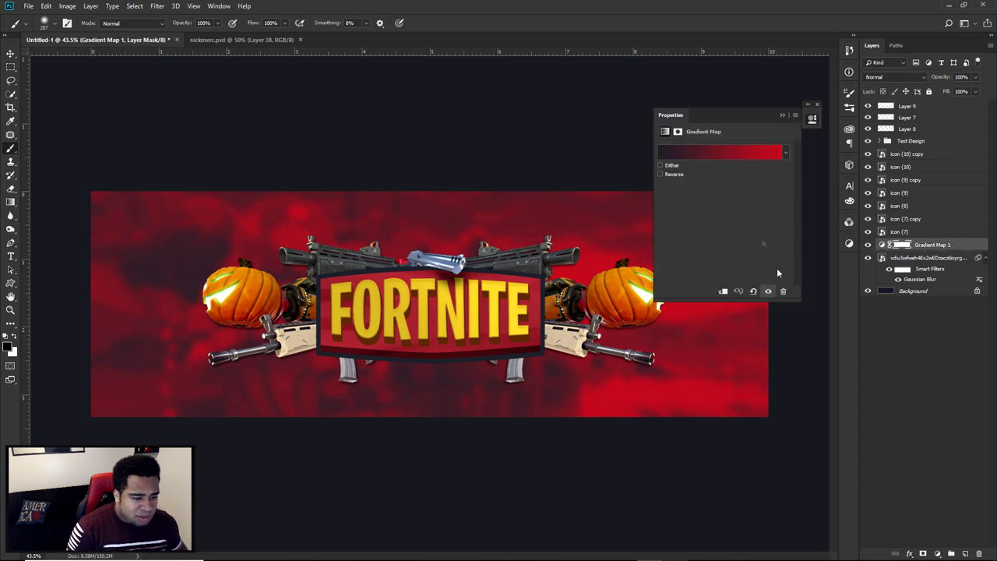
pyautogui.click(733, 154)
pyautogui.doubleClick(909, 398)
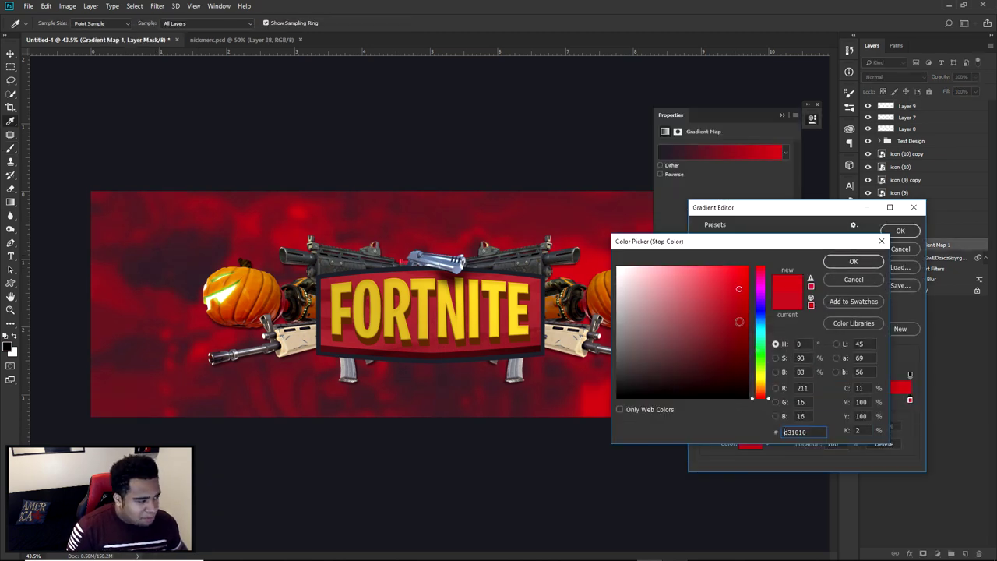
pyautogui.moveTo(767, 357); pyautogui.dragTo(764, 325)
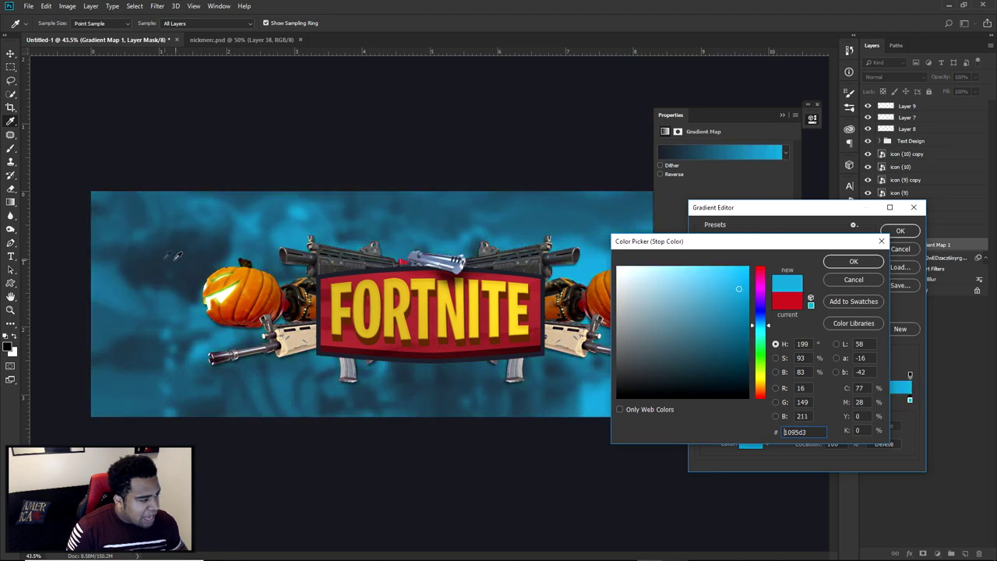
pyautogui.click(839, 281)
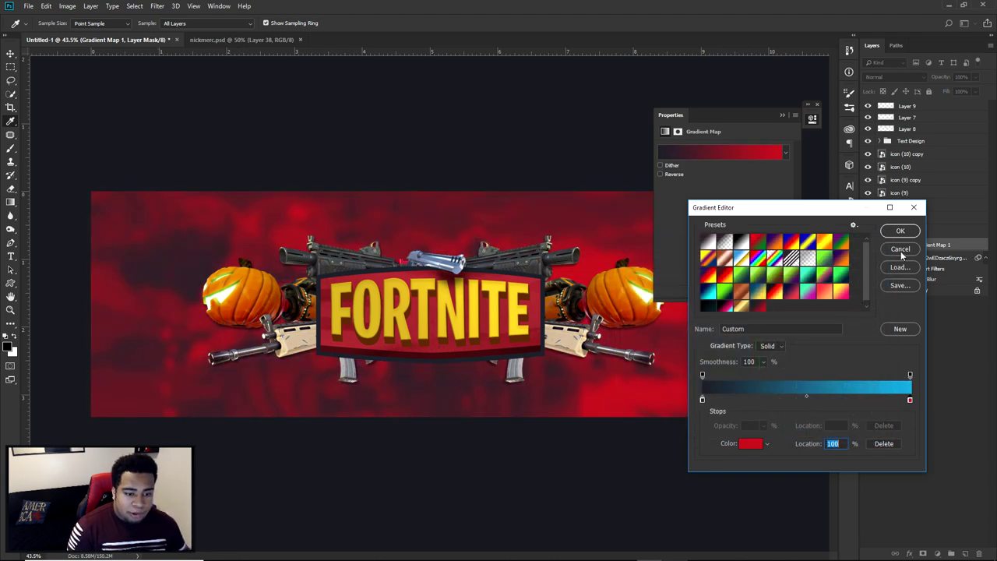
pyautogui.click(901, 250)
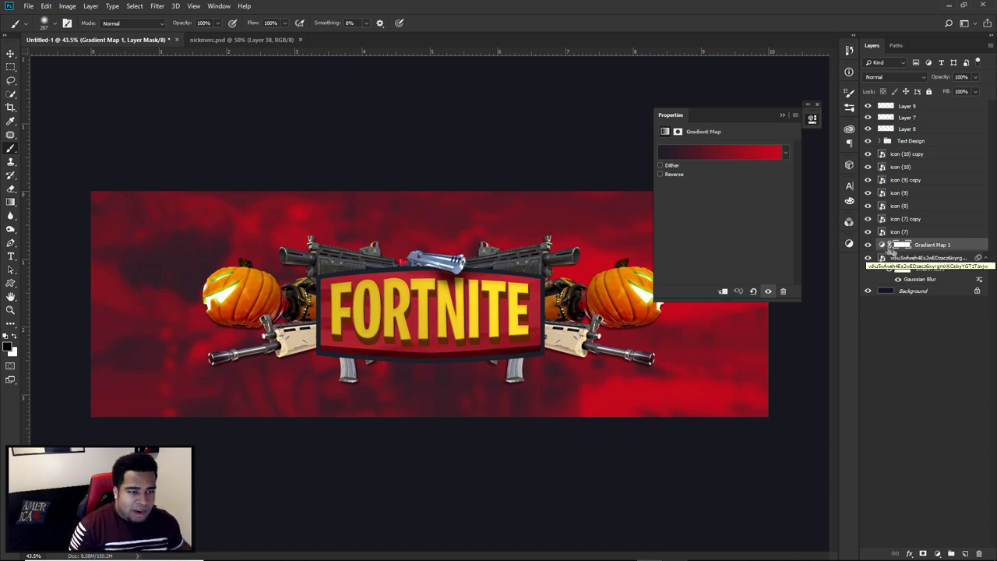
pyautogui.click(811, 118)
# On Layer 9, enlarge the soft brush to 1215 px and paint a large dark maroon glow over the middle of the sign.
pyautogui.click(872, 107)
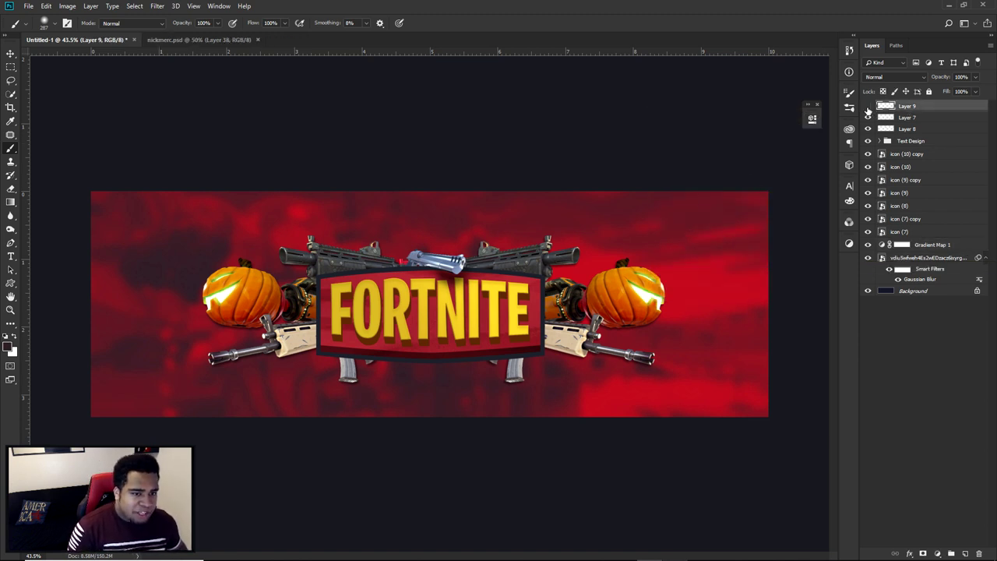
pyautogui.click(651, 335)
pyautogui.press('Return')
pyautogui.moveTo(223, 292); pyautogui.dragTo(247, 292)
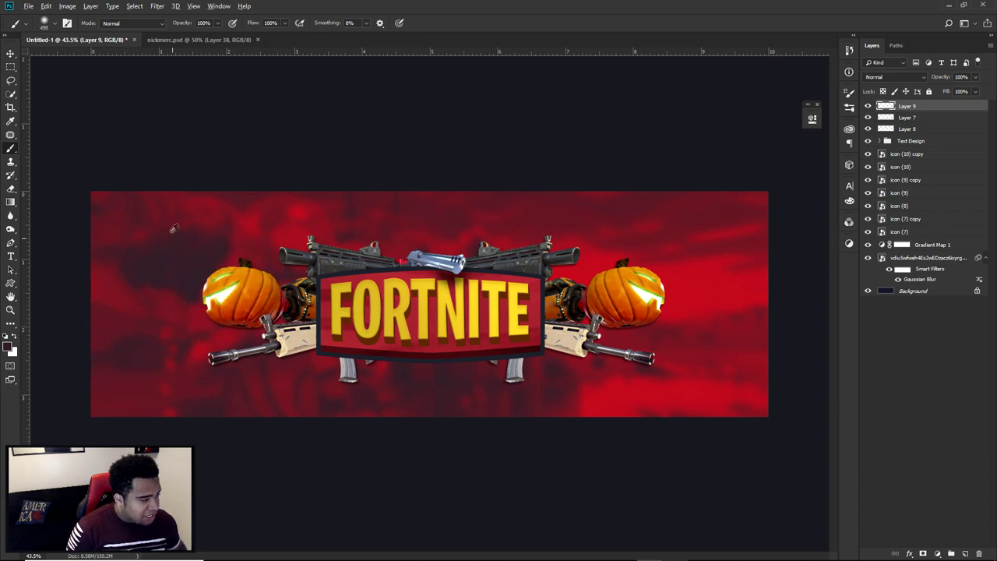
pyautogui.moveTo(187, 213)
pyautogui.mouseDown()
pyautogui.moveTo(179, 262)
pyautogui.moveTo(267, 223)
pyautogui.moveTo(480, 229)
pyautogui.moveTo(333, 277)
pyautogui.moveTo(508, 312)
pyautogui.moveTo(548, 298)
pyautogui.moveTo(527, 304)
pyautogui.moveTo(184, 251)
pyautogui.moveTo(190, 233)
pyautogui.moveTo(156, 260)
pyautogui.moveTo(172, 269)
pyautogui.mouseUp()
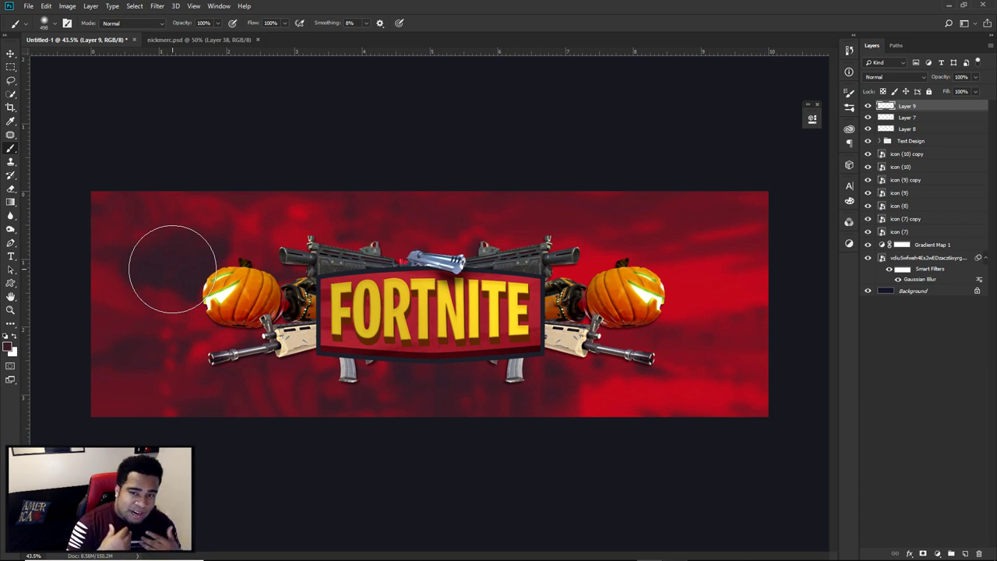
pyautogui.moveTo(288, 287); pyautogui.dragTo(342, 286)
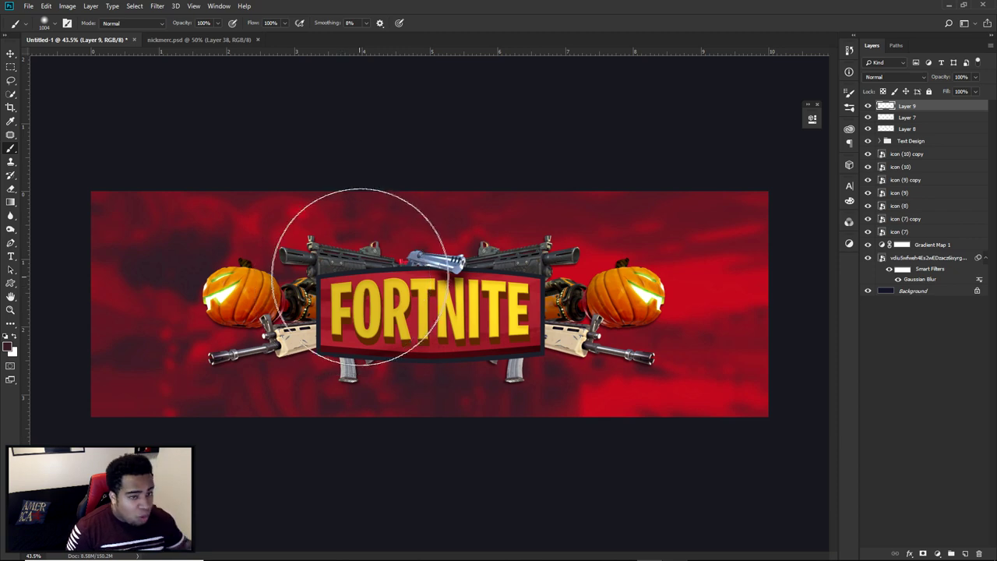
pyautogui.moveTo(414, 320); pyautogui.dragTo(450, 320)
pyautogui.keyDown('alt'); pyautogui.rightClick(427, 318); pyautogui.keyUp('alt')
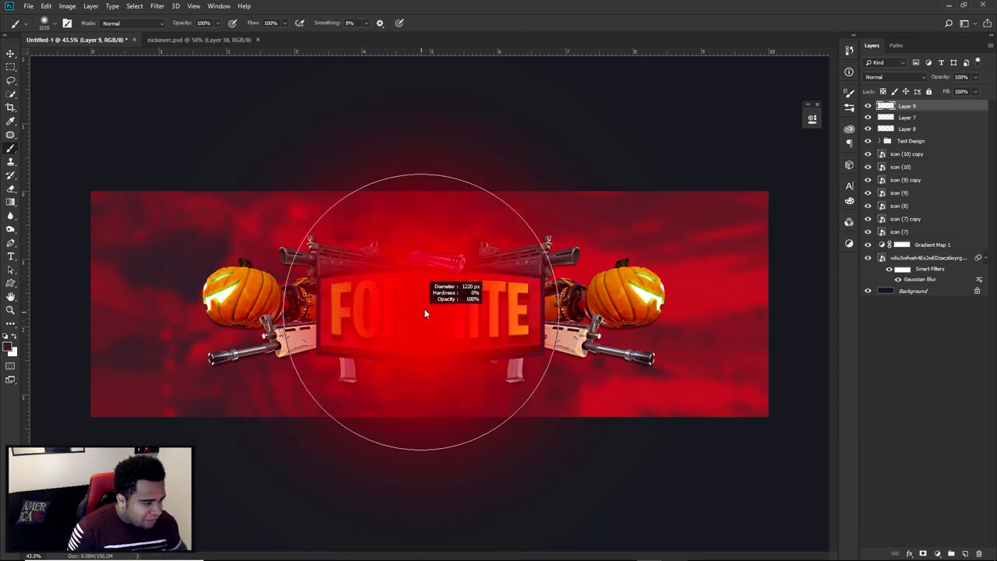
pyautogui.moveTo(424, 312); pyautogui.dragTo(498, 310)
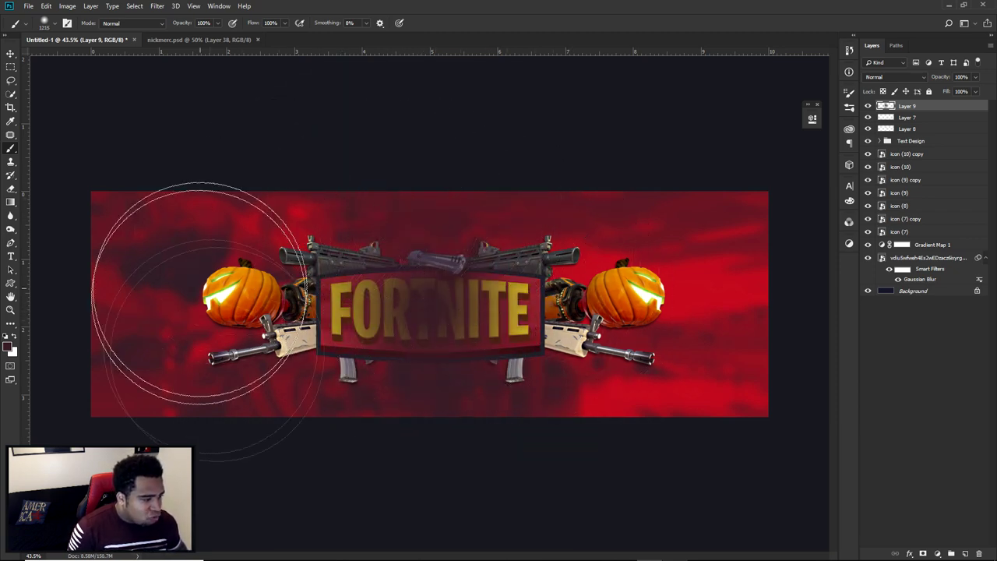
# Set Layer 9's blend mode to Linear Dodge (Add) and its opacity to 77%.
pyautogui.click(877, 76)
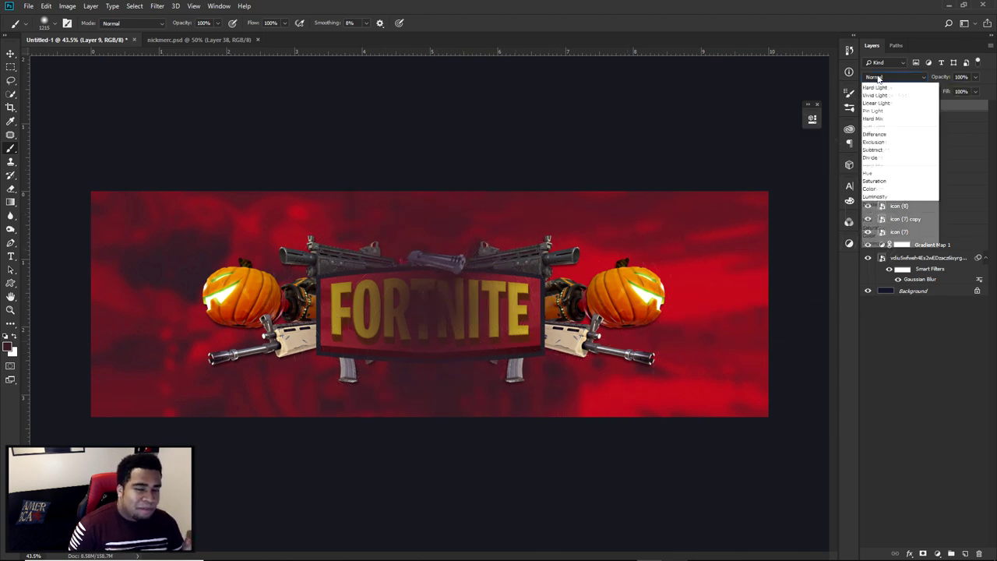
pyautogui.press('Escape')
pyautogui.press('Down')
pyautogui.press('Down')
pyautogui.press('Down')
pyautogui.press('Down')
pyautogui.press('Down')
pyautogui.press('Down')
pyautogui.press('Down')
pyautogui.press('Down')
pyautogui.press('Down')
pyautogui.press('Down')
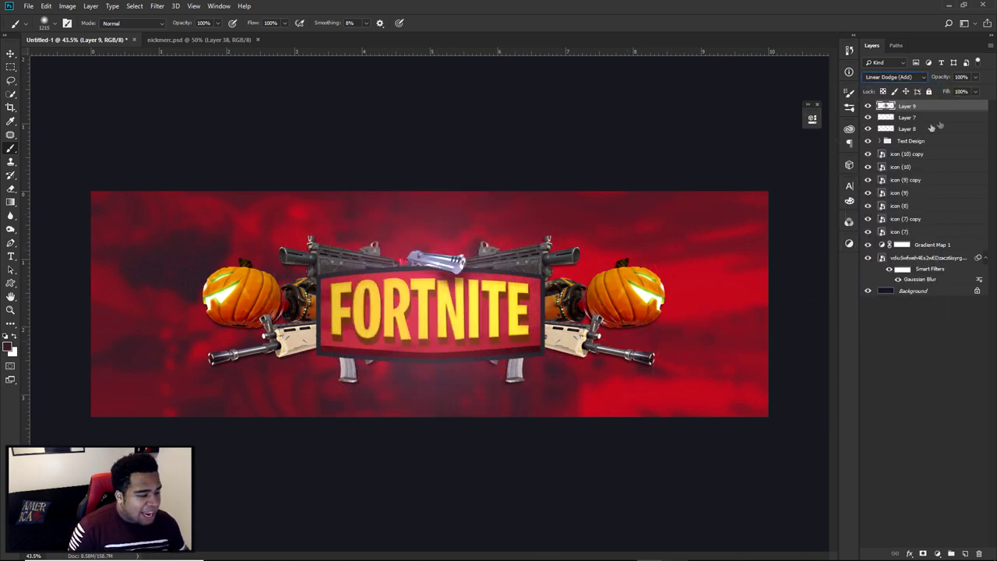
pyautogui.click(974, 76)
pyautogui.click(965, 91)
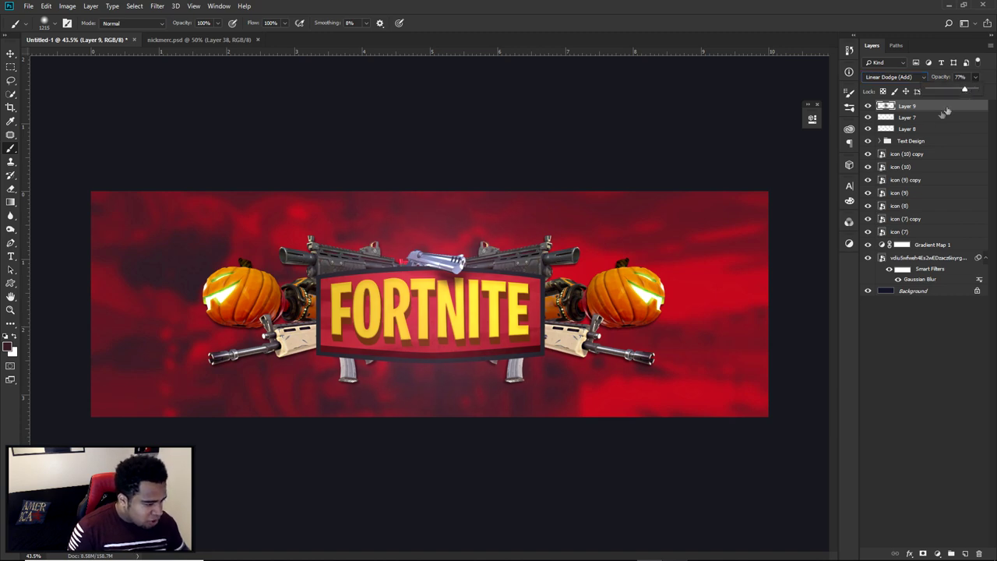
# Adjust Layer 9 with Hue/Saturation, setting hue to 0 and saturation to +57, with lightness near zero.
pyautogui.hotkey('ctrl', 'u')
pyautogui.moveTo(725, 200); pyautogui.dragTo(651, 222)
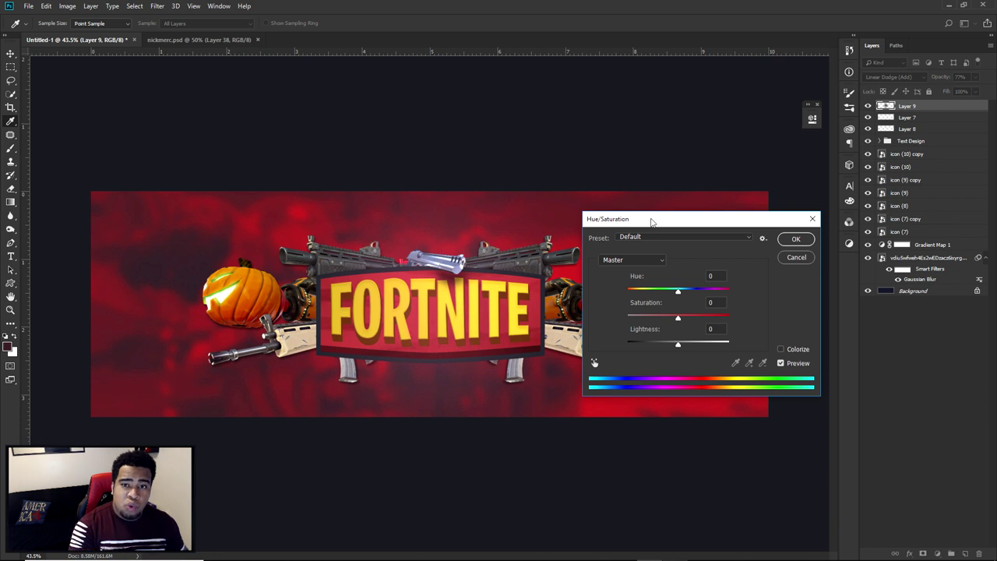
pyautogui.moveTo(678, 344); pyautogui.dragTo(668, 293)
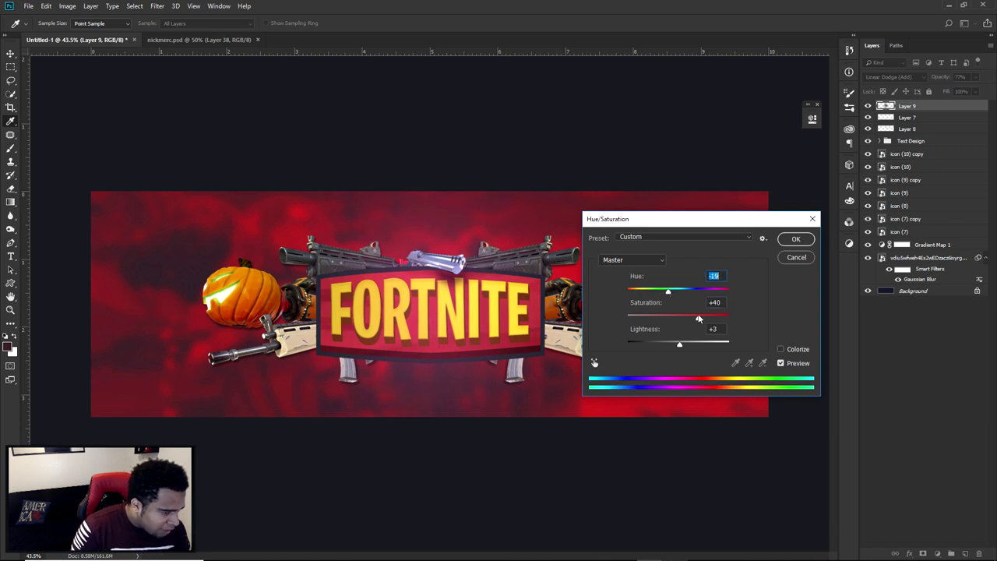
pyautogui.moveTo(672, 292); pyautogui.dragTo(679, 295)
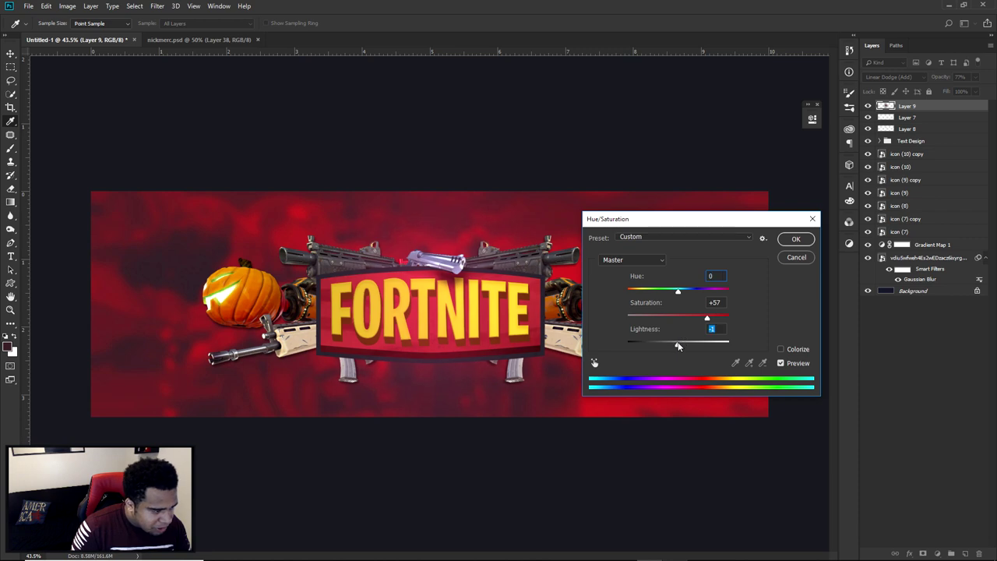
pyautogui.moveTo(678, 346); pyautogui.dragTo(681, 347)
pyautogui.click(786, 243)
pyautogui.press('v')
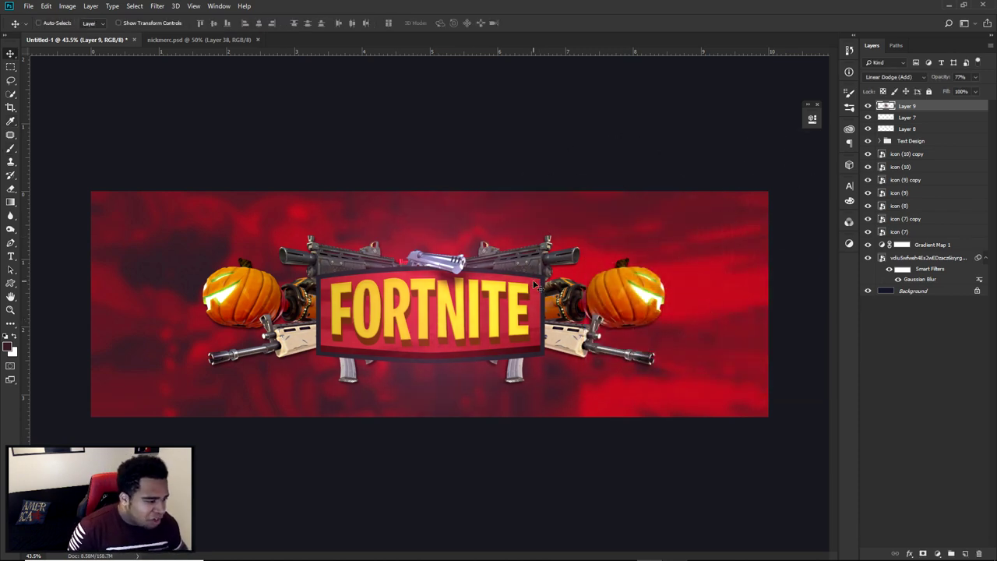
# Lower the opacity of the central glow on Layer 9 to 65%.
pyautogui.scroll(-2, 471, 319)
pyautogui.scroll(4, 470, 318)
pyautogui.scroll(-2, 471, 318)
pyautogui.moveTo(975, 76); pyautogui.dragTo(963, 91)
pyautogui.write('65')
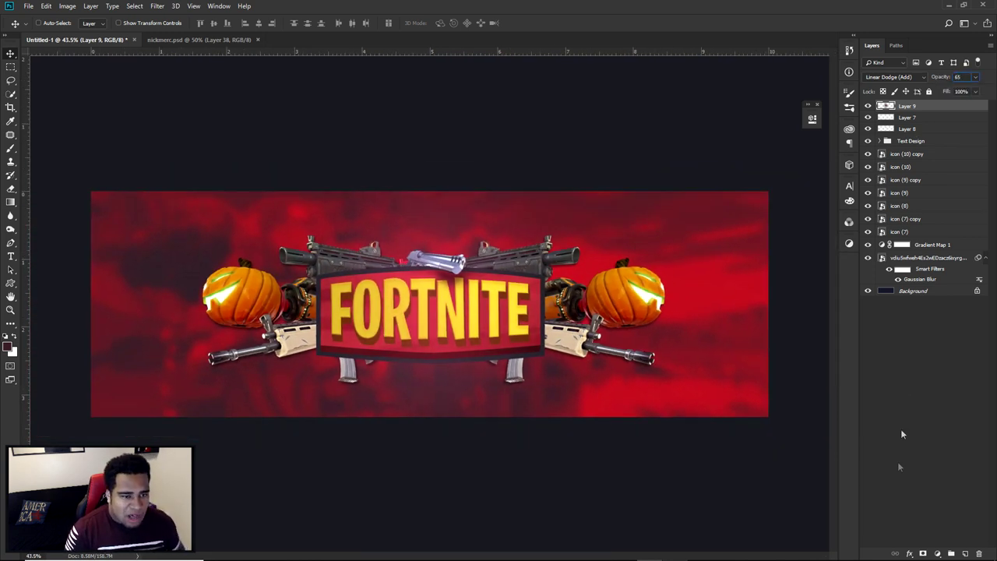
# Add a new layer above Layer 9 and paint soft dark maroon glows over the pumpkins with a reduced brush.
pyautogui.click(965, 554)
pyautogui.press('b')
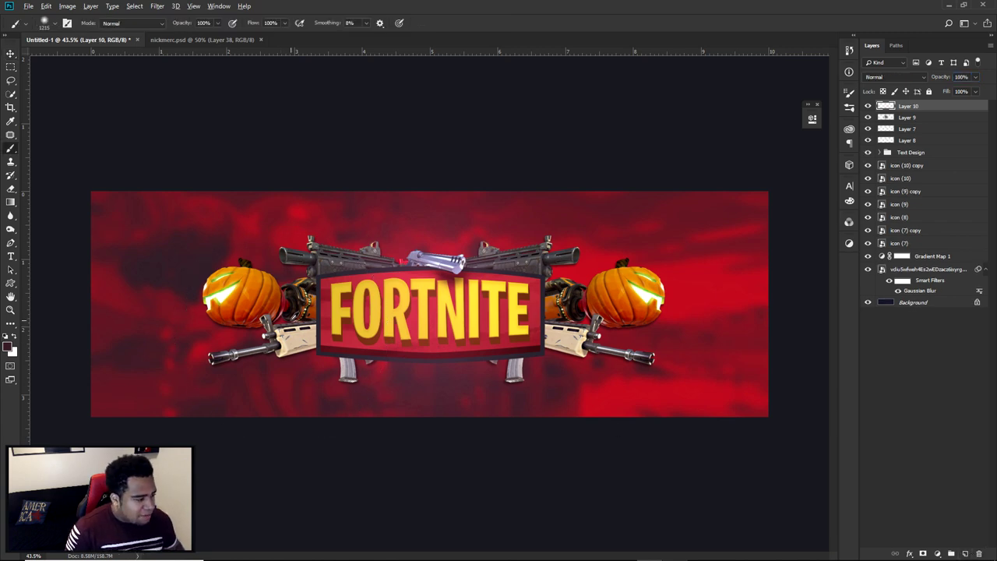
pyautogui.moveTo(293, 310); pyautogui.dragTo(241, 310)
pyautogui.click(265, 303)
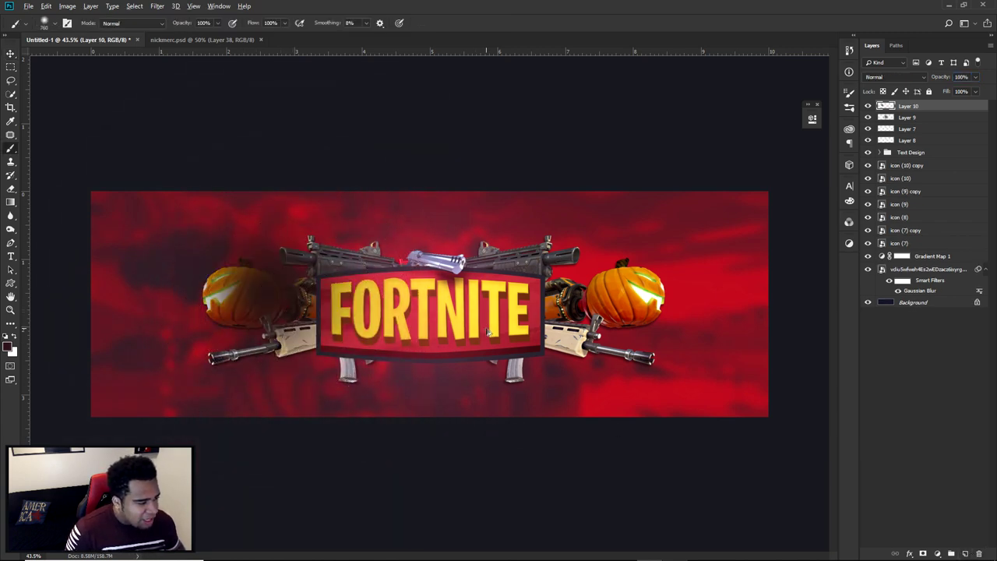
# Set Layer 10's blend mode to Linear Dodge (Add) and its opacity to 42%.
pyautogui.click(893, 76)
pyautogui.click(906, 184)
pyautogui.moveTo(975, 76); pyautogui.dragTo(945, 91)
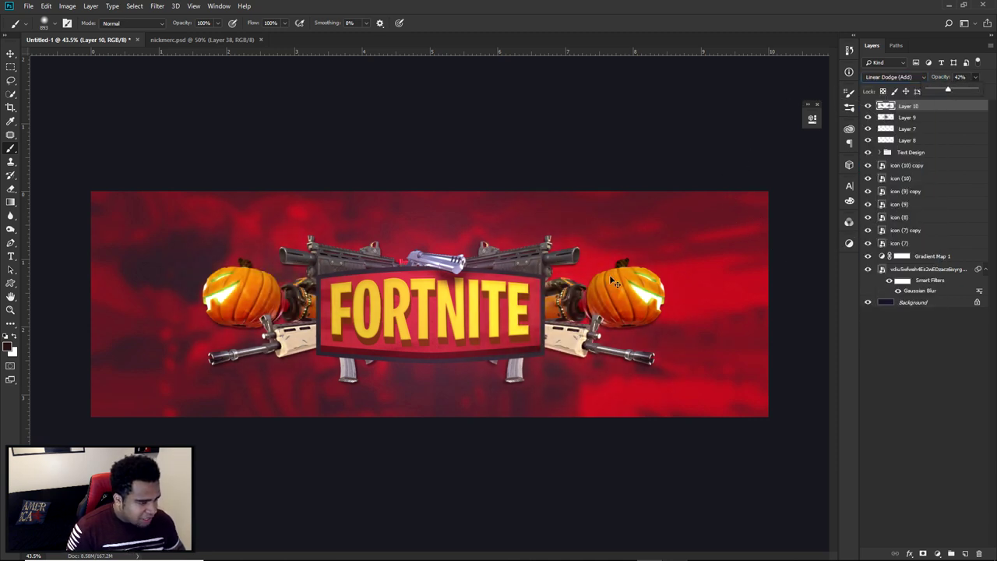
pyautogui.press('v')
pyautogui.scroll(-3, 490, 340)
pyautogui.scroll(4, 425, 369)
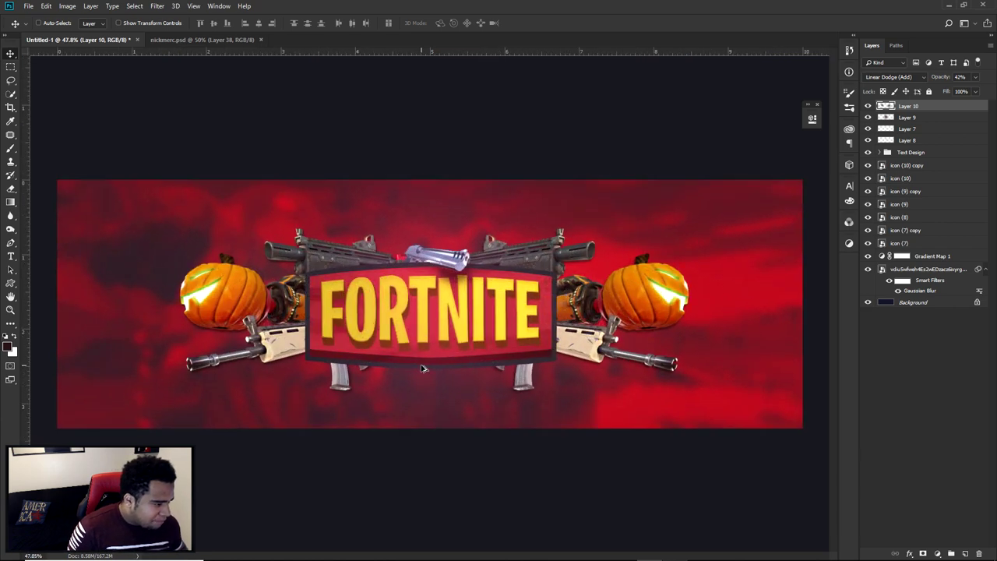
pyautogui.scroll(-1, 421, 367)
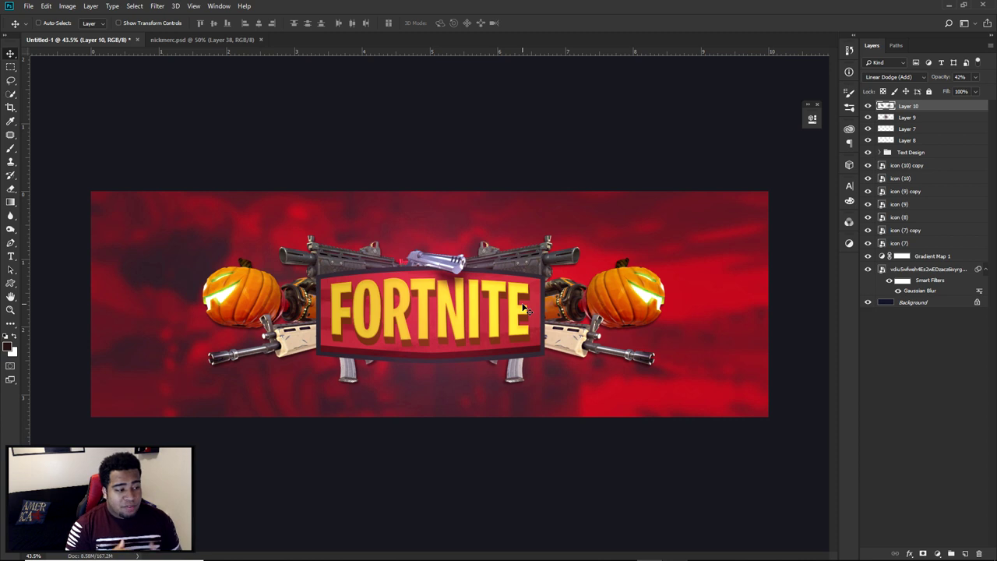
# Add a Color Balance adjustment layer above Layer 10 and shift the midtones to about +14 red, -4 magenta and slightly toward blue.
pyautogui.click(937, 553)
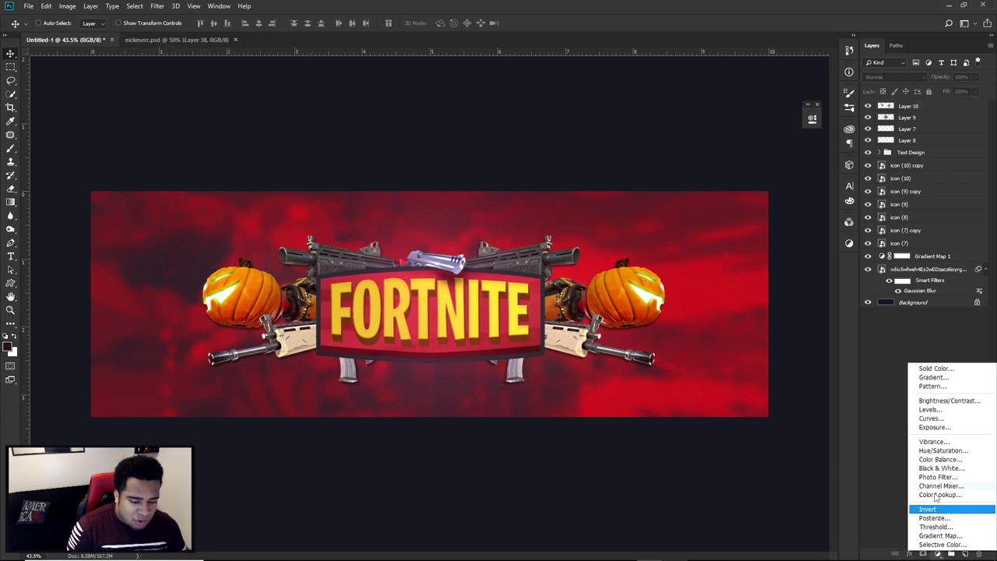
pyautogui.click(940, 459)
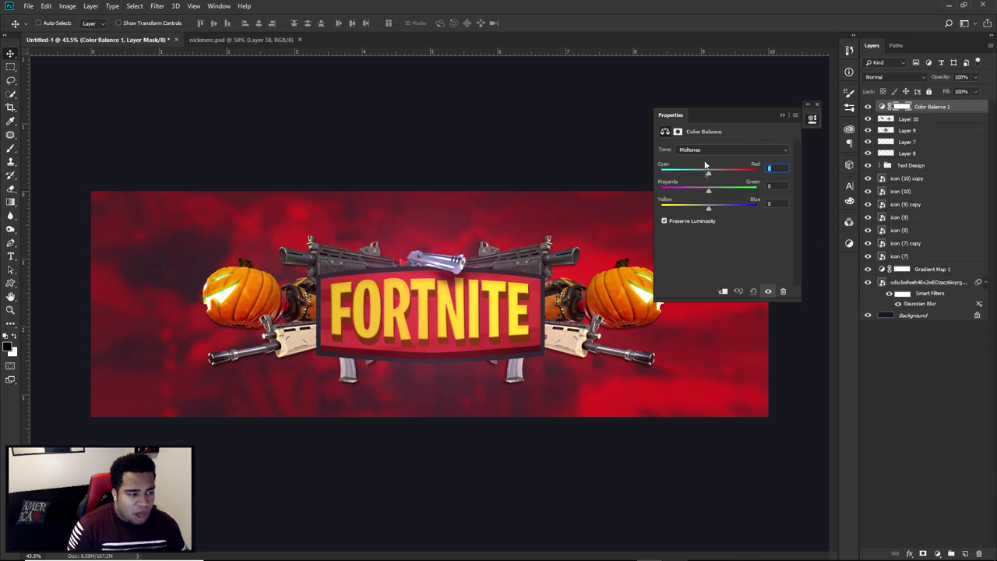
pyautogui.moveTo(707, 173); pyautogui.dragTo(716, 179)
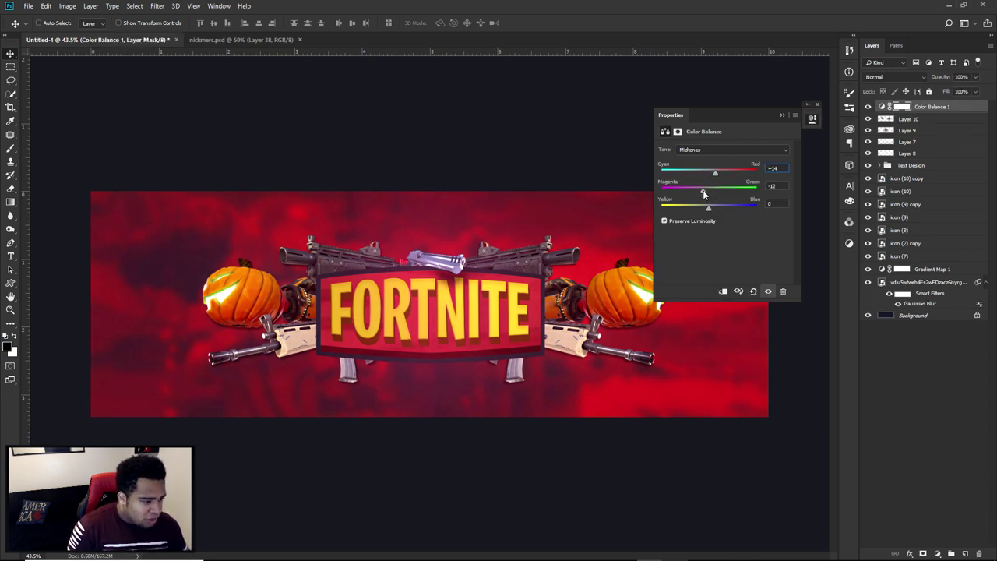
pyautogui.moveTo(709, 209); pyautogui.dragTo(708, 193)
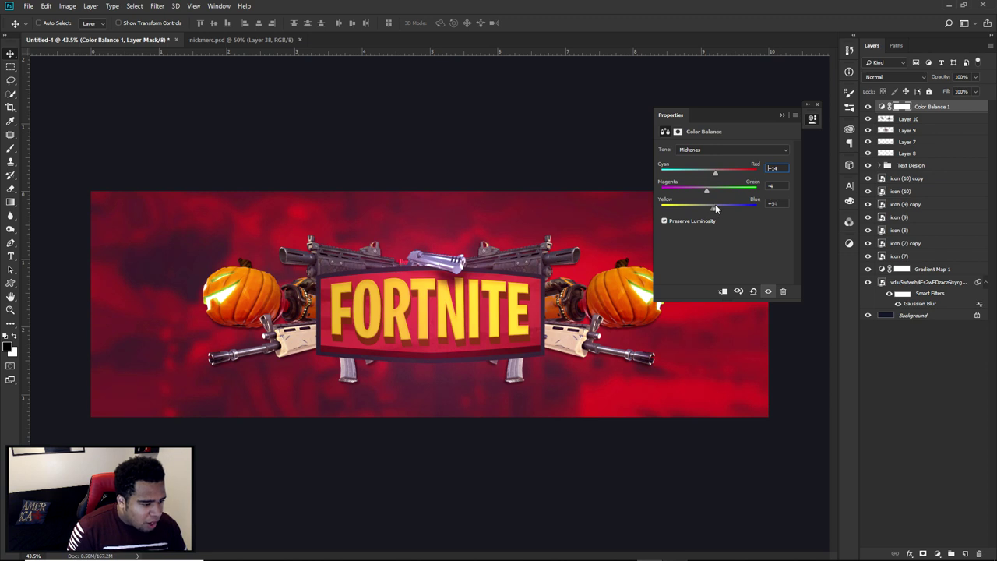
pyautogui.moveTo(708, 189); pyautogui.dragTo(719, 175)
# Compare the banner with and without the Color Balance 1 adjustment.
pyautogui.click(868, 106)
pyautogui.click(868, 106)
pyautogui.click(868, 107)
pyautogui.click(868, 106)
pyautogui.click(867, 107)
pyautogui.click(868, 107)
pyautogui.click(812, 118)
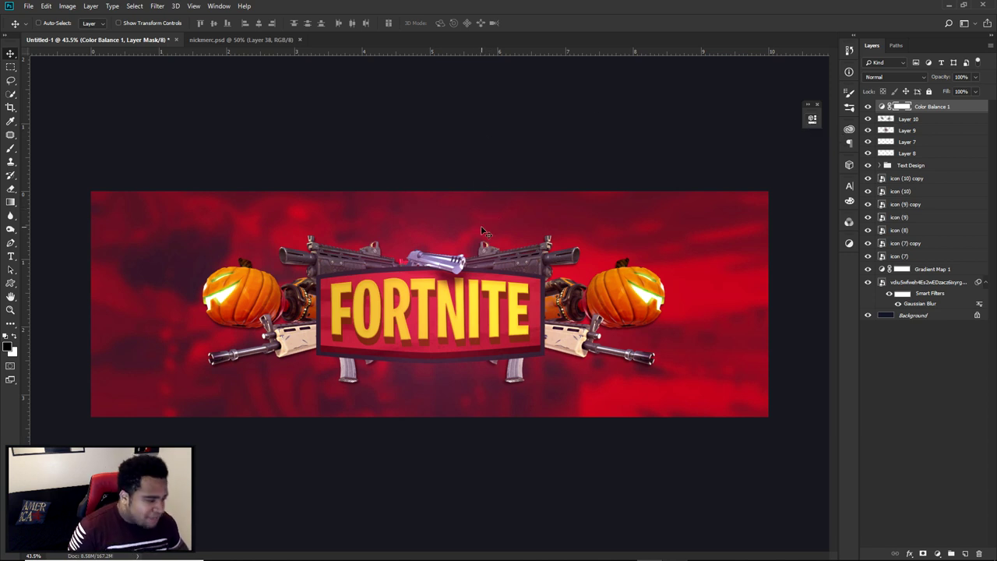
# Add a Brightness/Contrast adjustment layer above Color Balance 1 with brightness 4 and contrast 32.
pyautogui.click(937, 554)
pyautogui.click(944, 398)
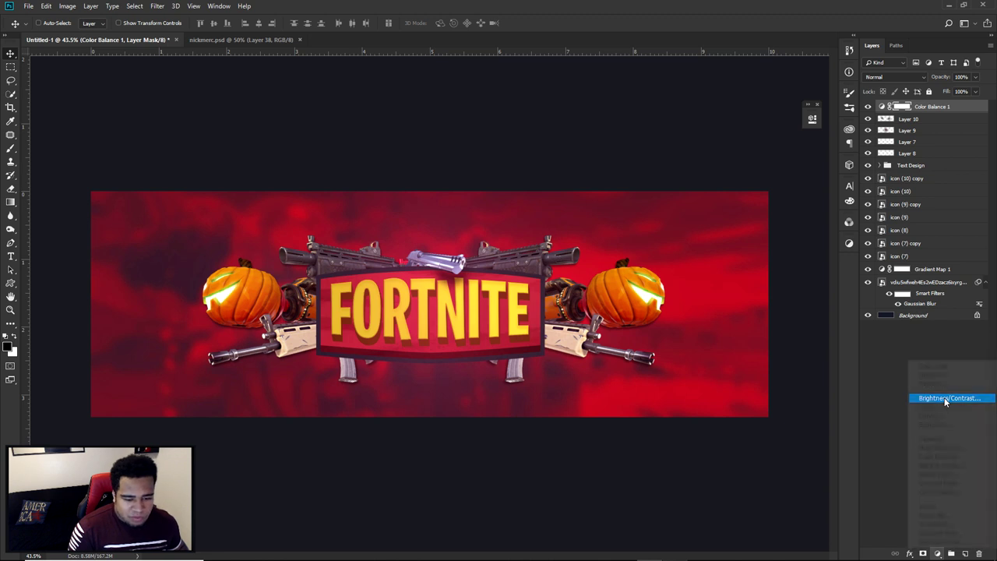
pyautogui.moveTo(723, 176); pyautogui.dragTo(717, 176)
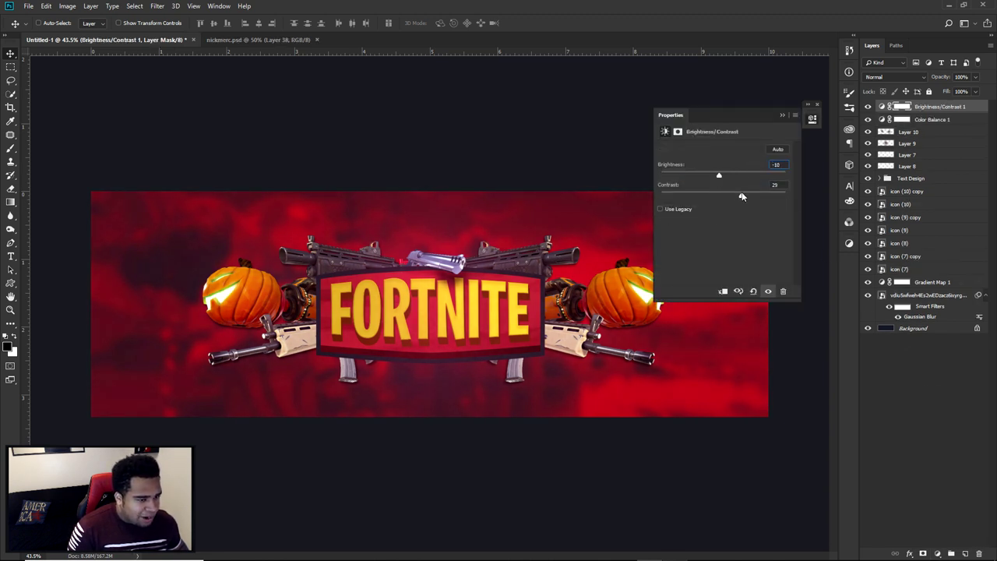
pyautogui.moveTo(721, 179); pyautogui.dragTo(726, 179)
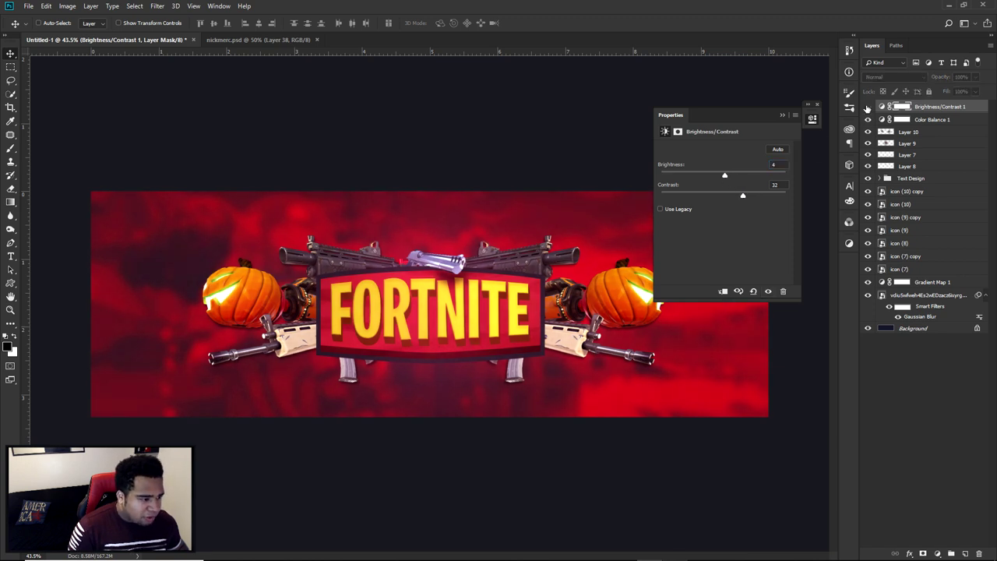
pyautogui.click(812, 119)
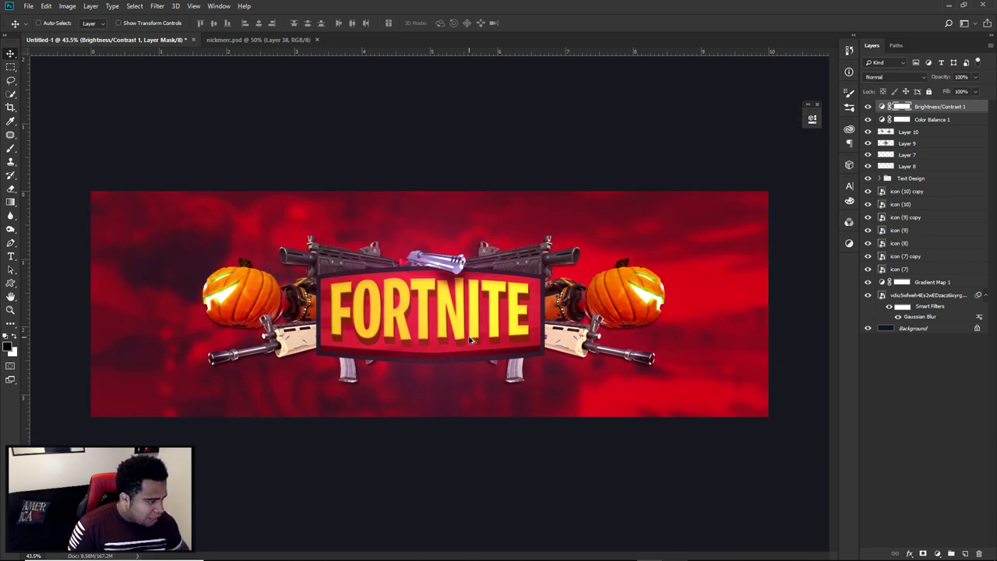
# Add the white text DESIGNED BY SESOHQ below the red sign.
pyautogui.scroll(-2, 469, 338)
pyautogui.scroll(5, 463, 350)
pyautogui.scroll(-2, 462, 349)
pyautogui.press('t')
pyautogui.click(428, 397)
pyautogui.write('DESIGNED BY SESQUID')
pyautogui.hotkey('ctrl', 'a')
pyautogui.click(397, 22)
pyautogui.click(618, 268)
pyautogui.press('Return')
pyautogui.click(476, 22)
# Resize the DESIGNED BY SESOHQ credit and place it centred just below the sign.
pyautogui.hotkey('ctrl', 't')
pyautogui.moveTo(474, 388)
pyautogui.mouseDown()
pyautogui.moveTo(453, 393)
pyautogui.moveTo(488, 399)
pyautogui.mouseUp()
pyautogui.press('Return')
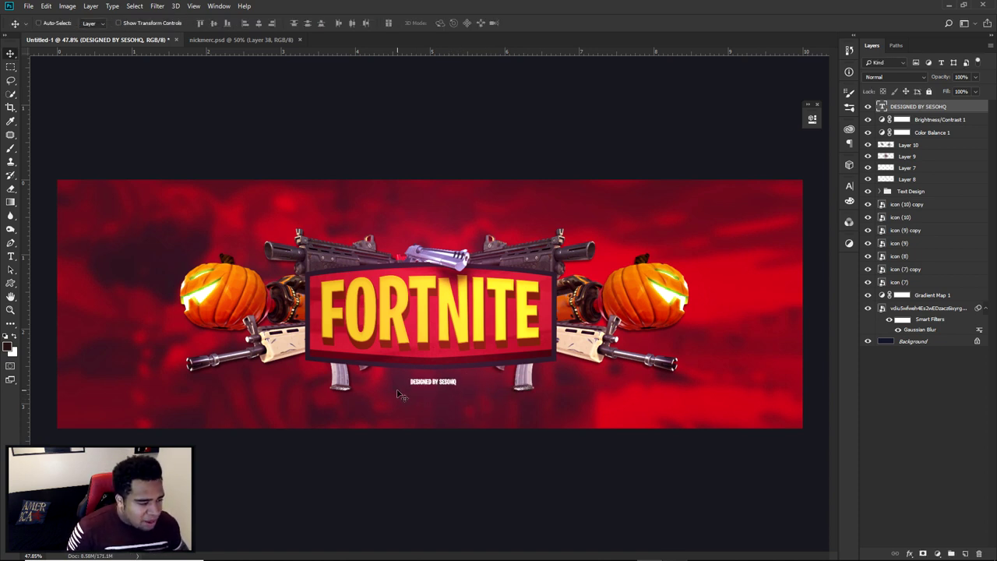
pyautogui.keyDown('alt'); pyautogui.moveTo(435, 385); pyautogui.dragTo(399, 397); pyautogui.keyUp('alt')
pyautogui.hotkey('ctrl', 'z')
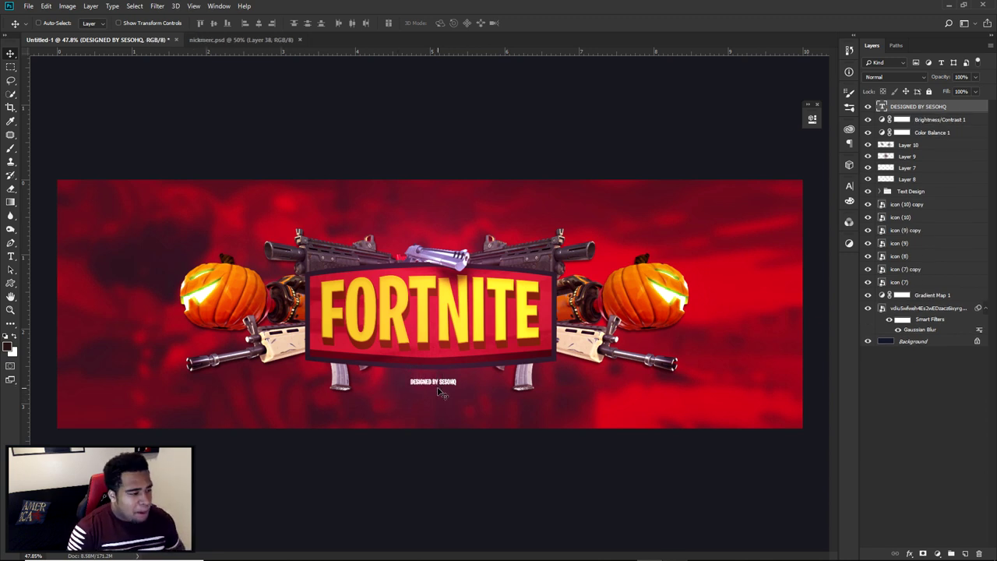
# Examine the finished nickmerc.psd banner as a reference for the background, and return to the Fortnite banner.
pyautogui.scroll(-1, 480, 347)
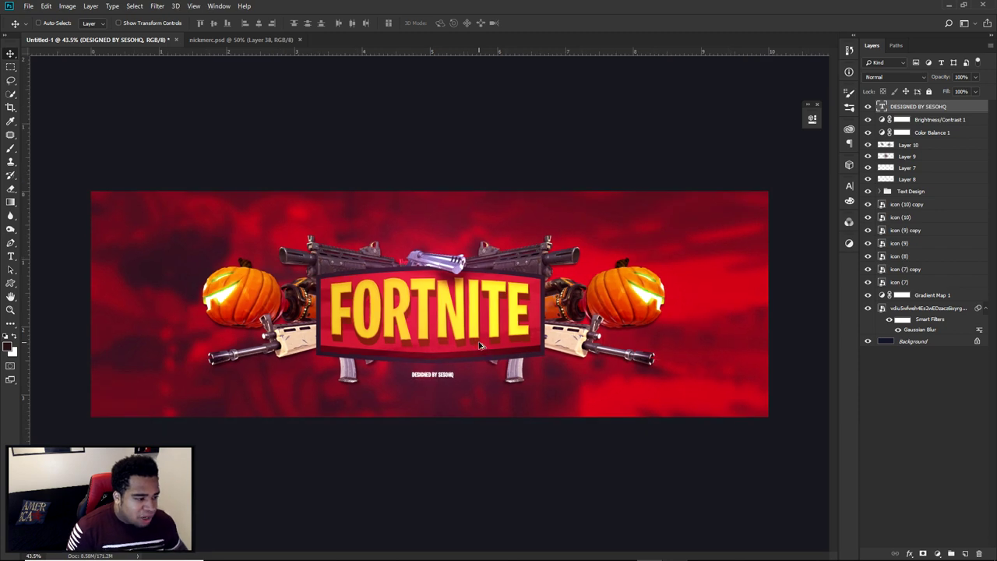
pyautogui.scroll(-1, 481, 347)
pyautogui.click(221, 37)
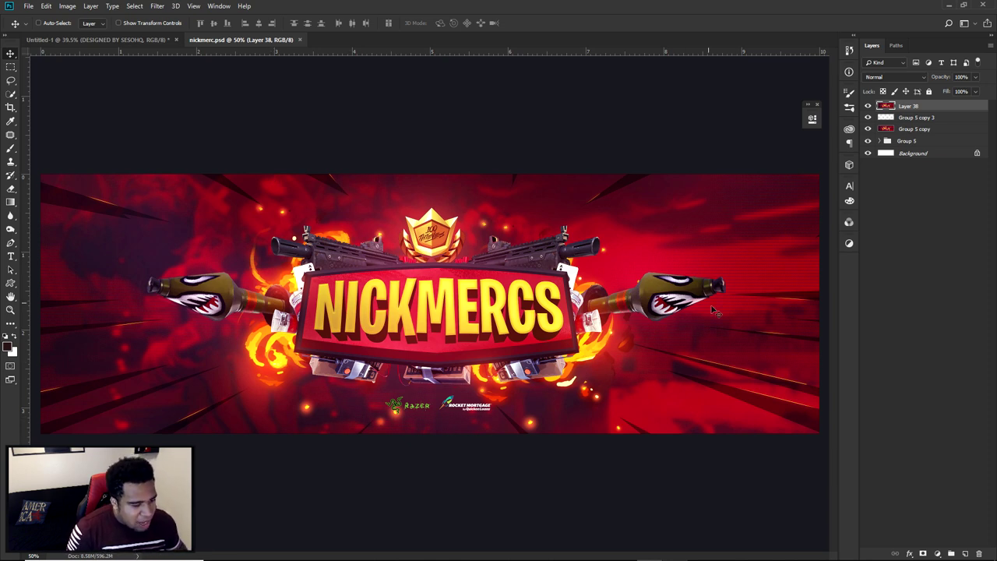
pyautogui.click(117, 39)
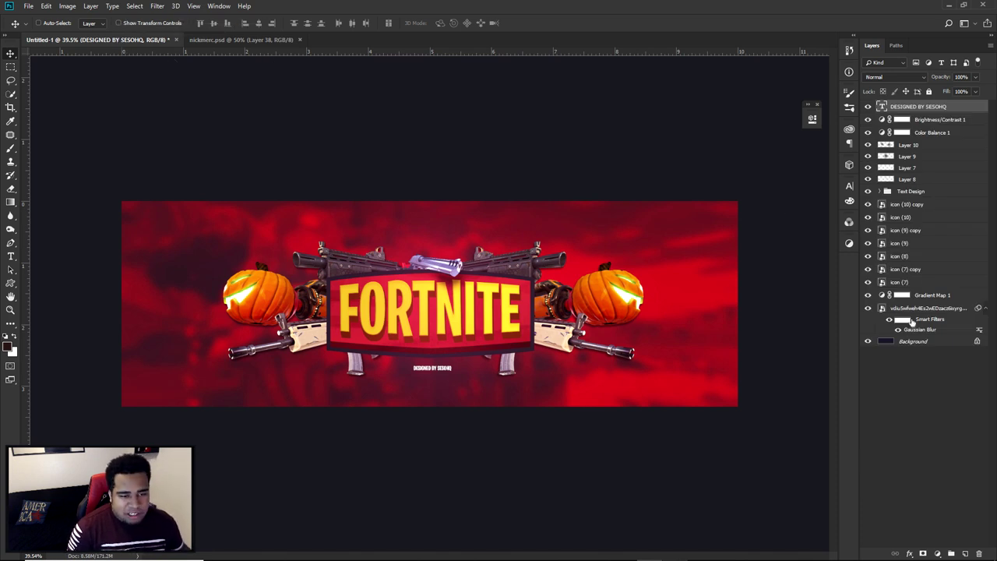
# Add a new layer above Gradient Map 1, flood it with the dark maroon foreground colour and set its fill to 0%.
pyautogui.click(921, 341)
pyautogui.click(920, 310)
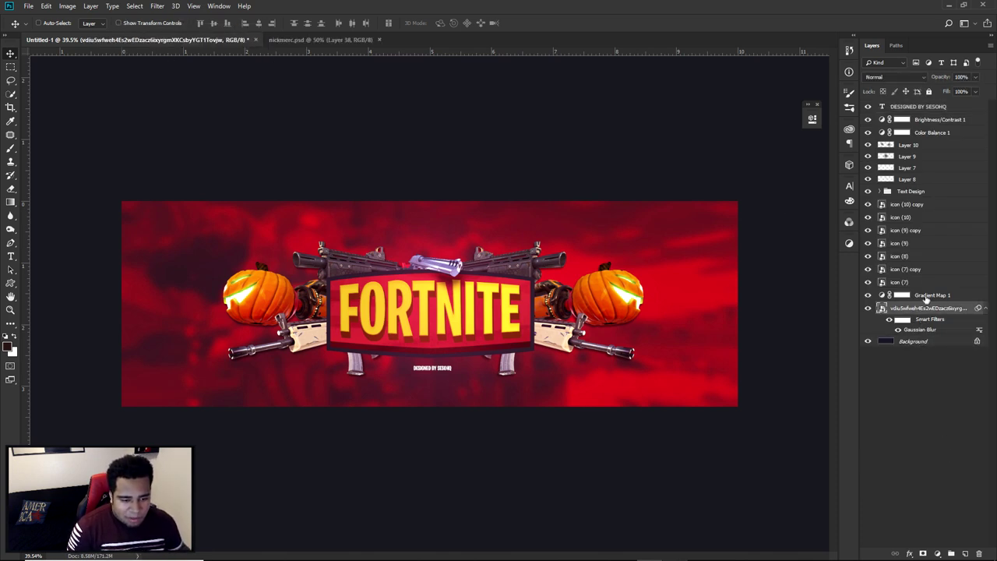
pyautogui.click(966, 553)
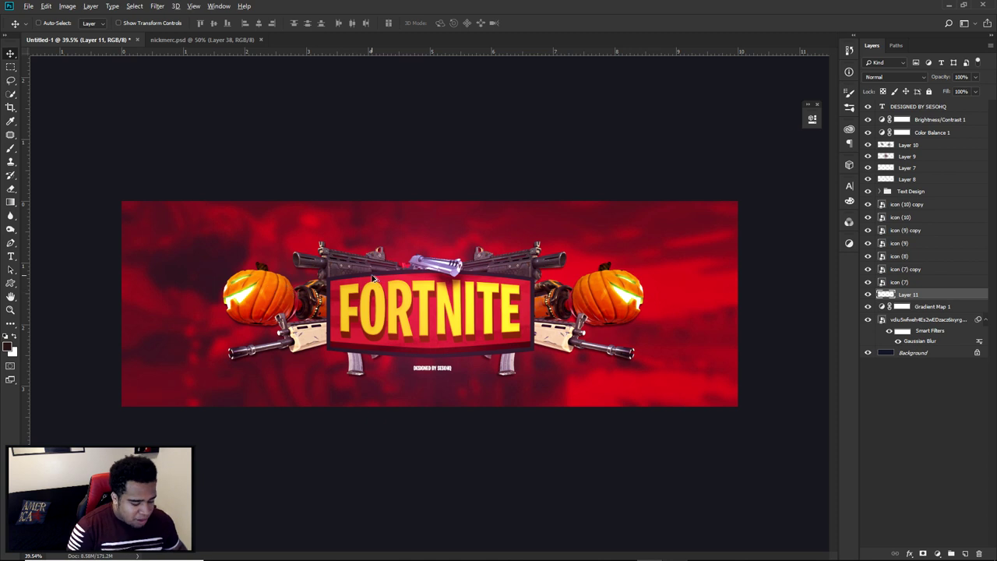
pyautogui.hotkey('alt', 'BackSpace')
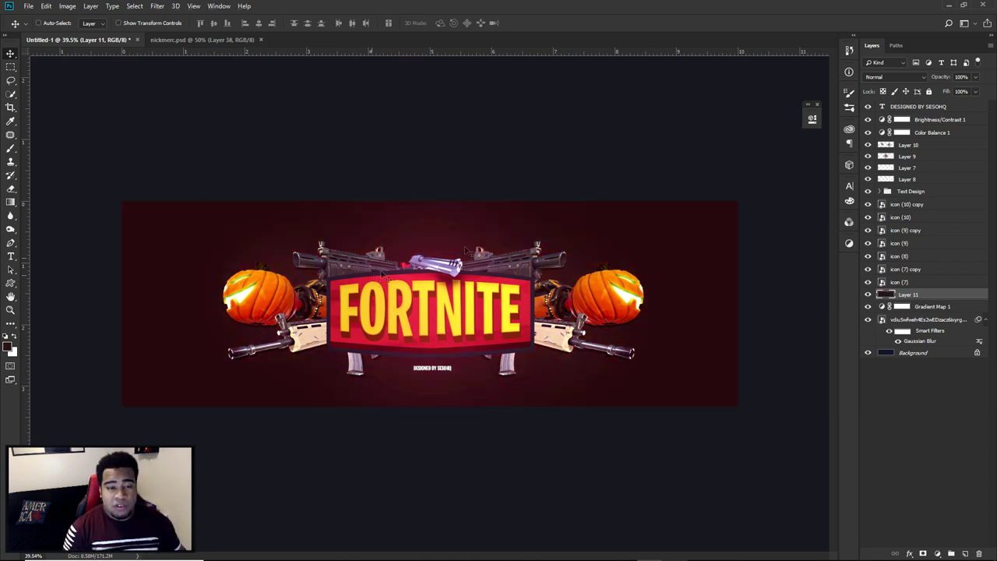
pyautogui.click(976, 92)
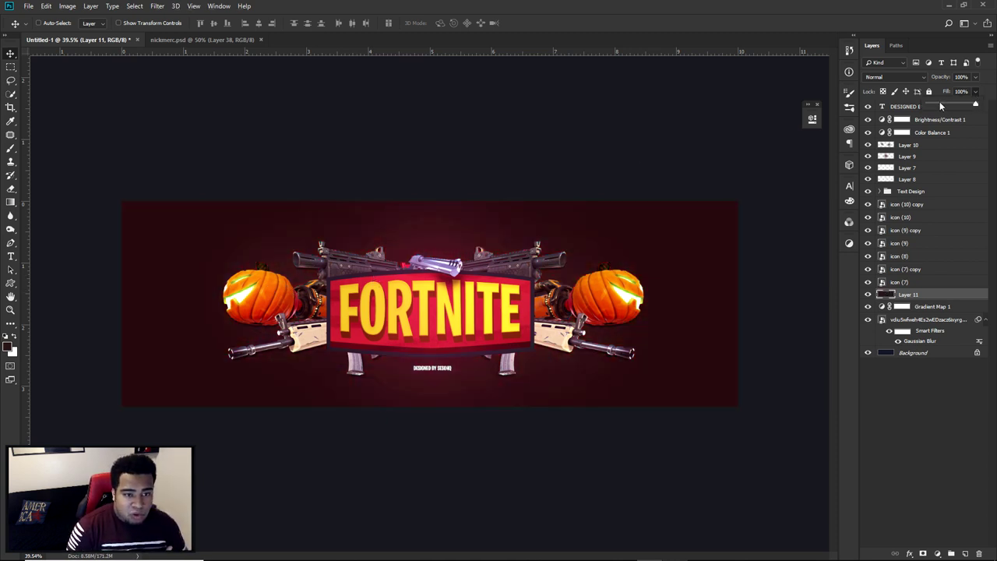
pyautogui.moveTo(944, 104); pyautogui.dragTo(900, 116)
# Apply a Pattern Overlay with the fine black grid pattern to Layer 11 at 100% opacity and 100% scale.
pyautogui.doubleClick(947, 294)
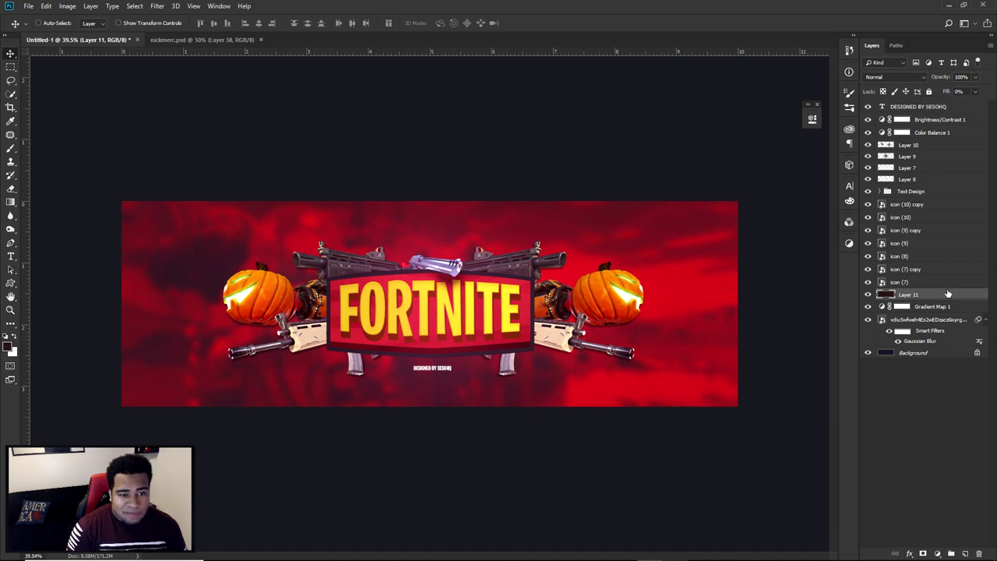
pyautogui.click(598, 372)
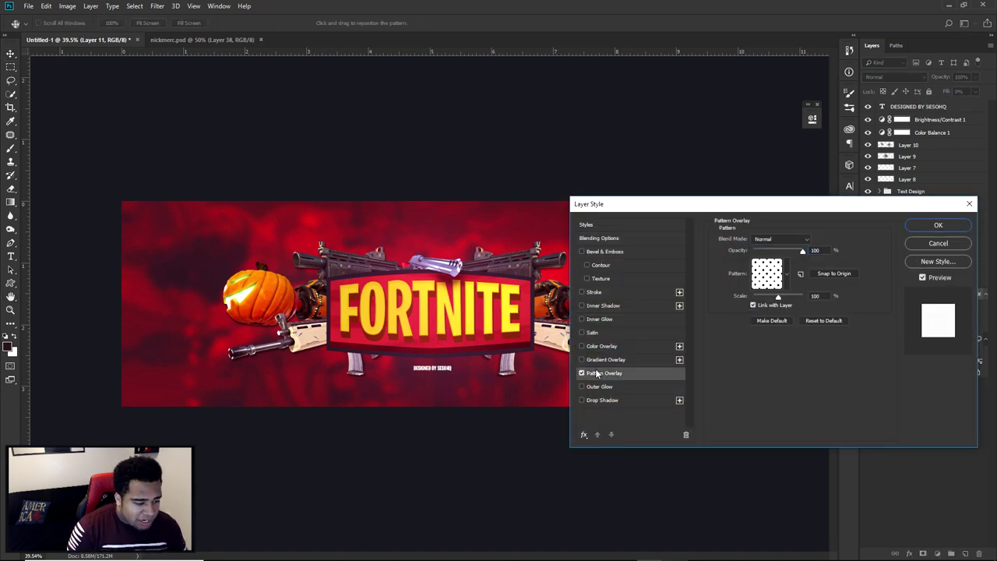
pyautogui.click(768, 274)
pyautogui.click(740, 305)
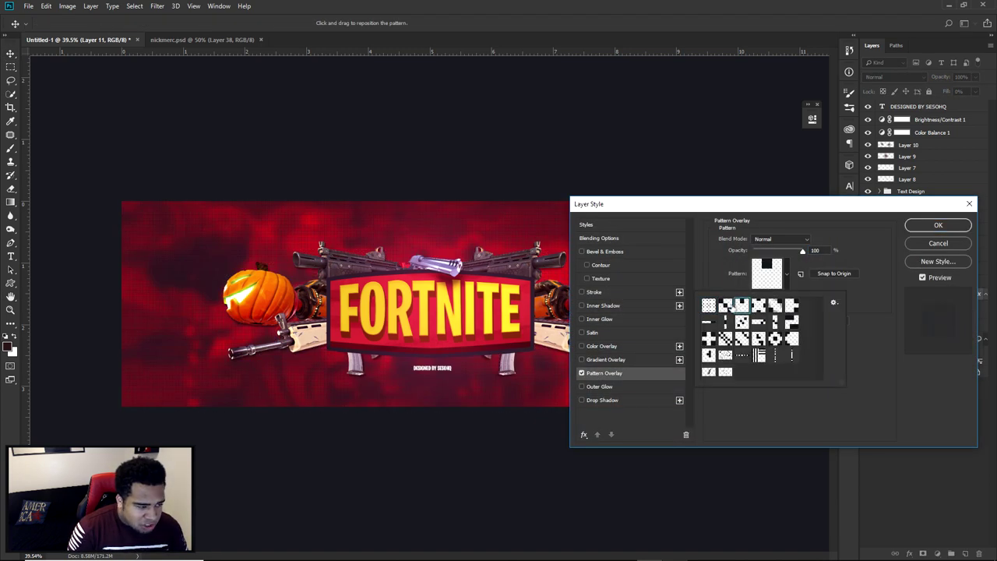
pyautogui.click(937, 224)
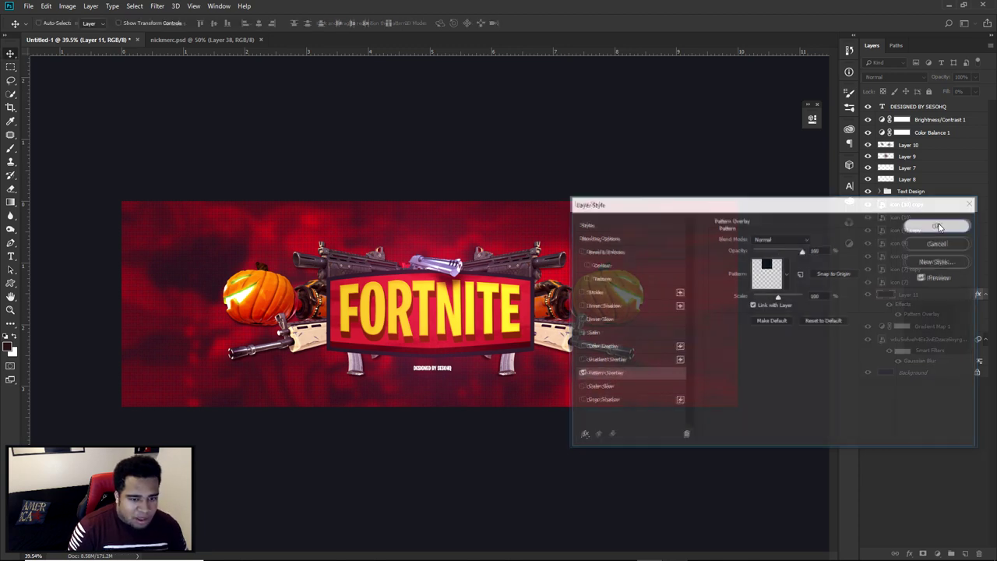
# Rasterize the layer style of Layer 11 so the pattern becomes ordinary pixels.
pyautogui.click(916, 314)
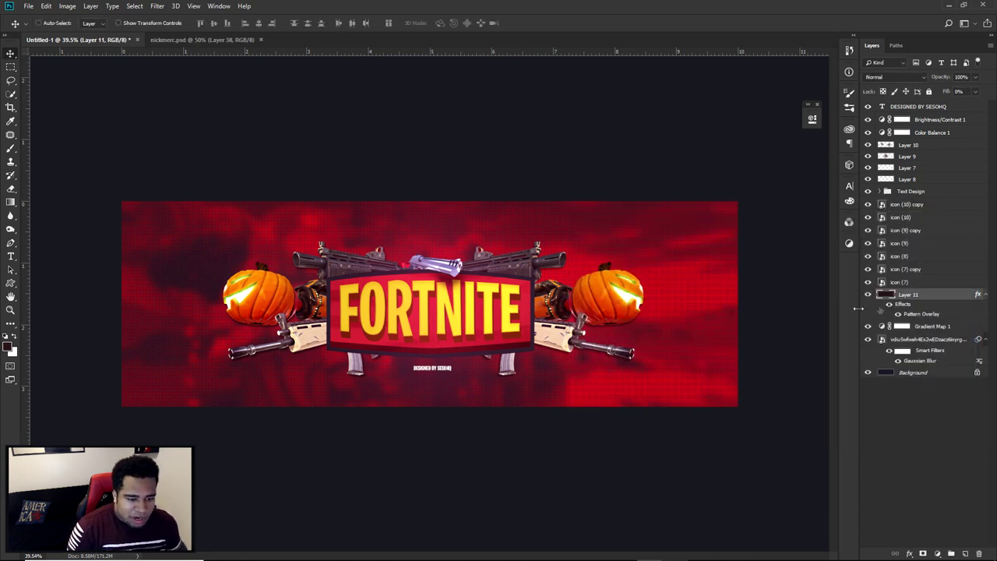
pyautogui.scroll(8, 545, 314)
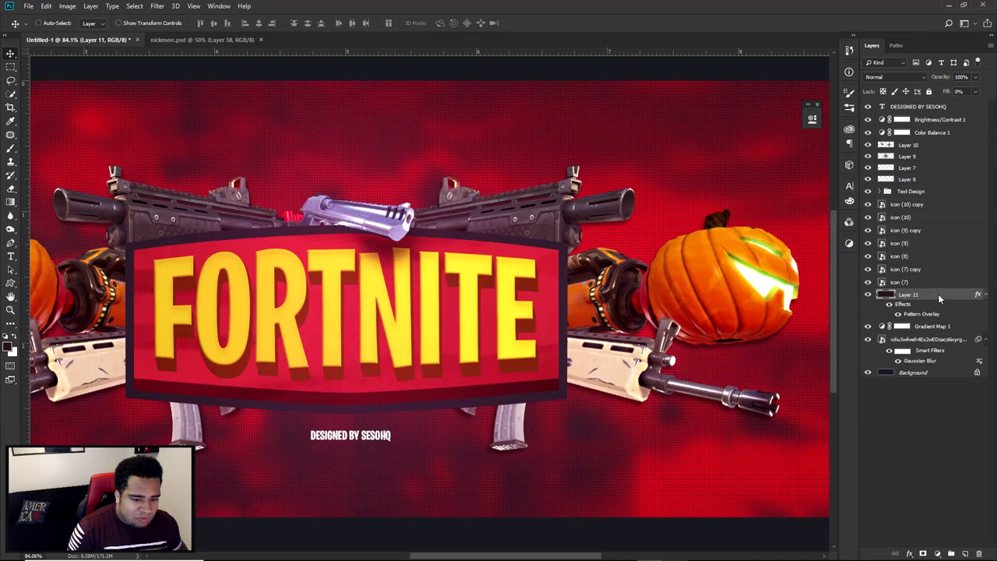
pyautogui.rightClick(939, 298)
pyautogui.click(862, 292)
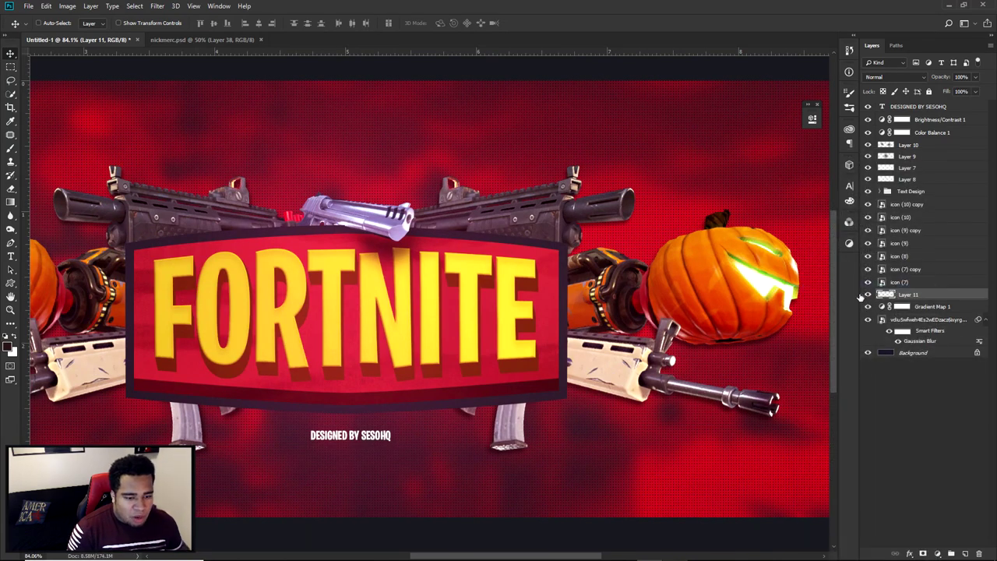
# Add a layer mask to Layer 11 and fade out patches of the grid pattern with a soft 1112 px Eraser.
pyautogui.scroll(-2, 637, 328)
pyautogui.press('e')
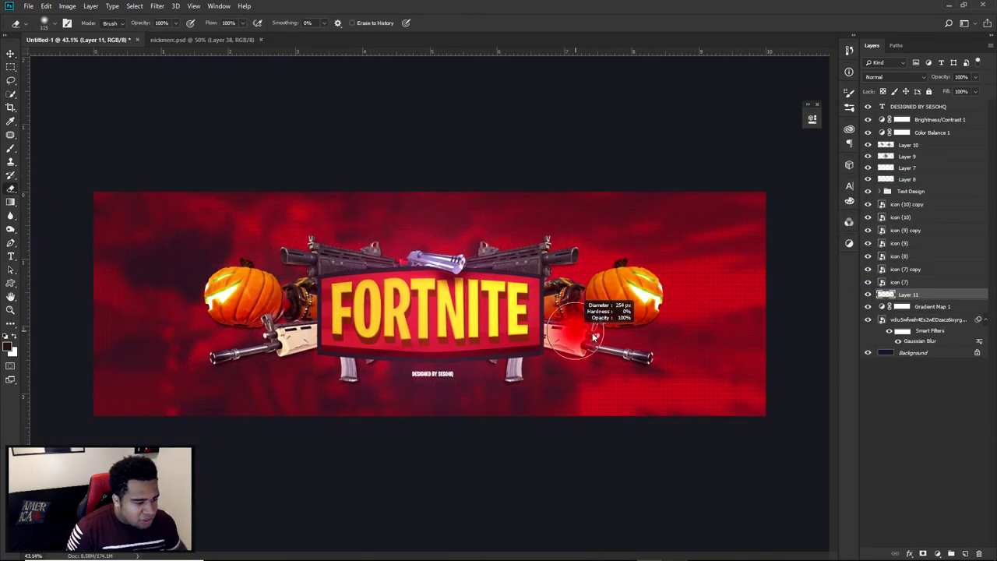
pyautogui.moveTo(574, 314)
pyautogui.mouseDown()
pyautogui.moveTo(654, 317)
pyautogui.moveTo(662, 329)
pyautogui.mouseUp()
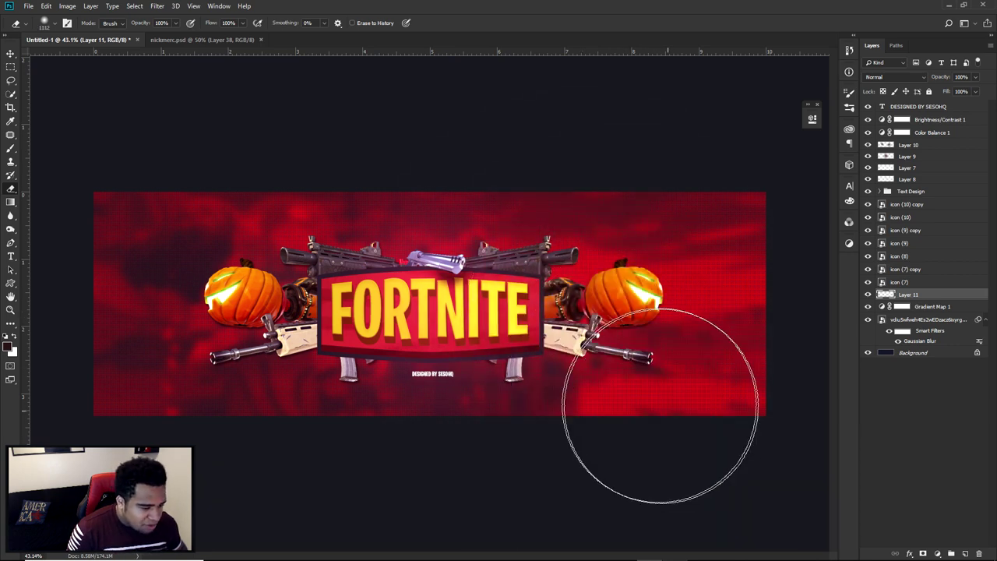
pyautogui.click(923, 553)
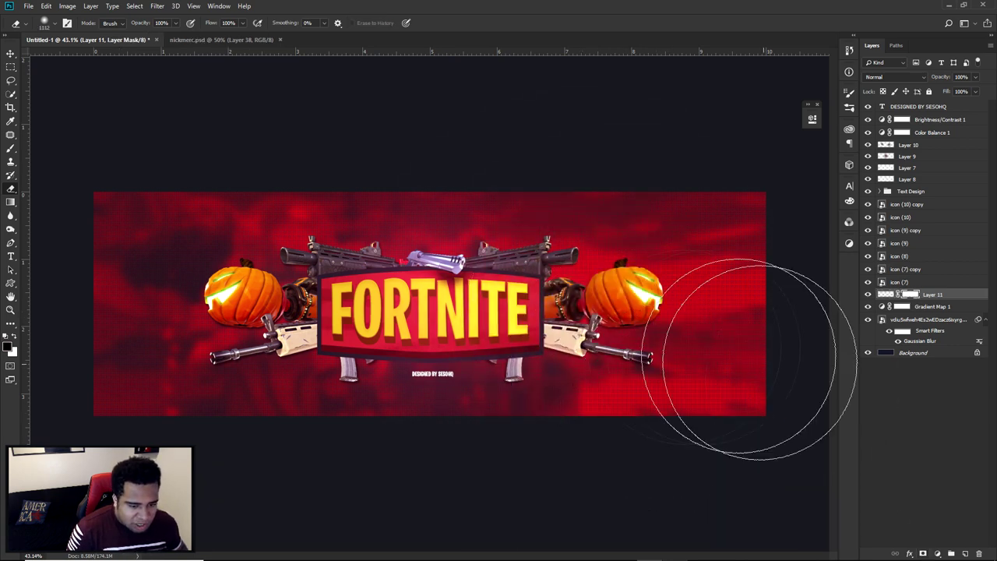
pyautogui.click(16, 338)
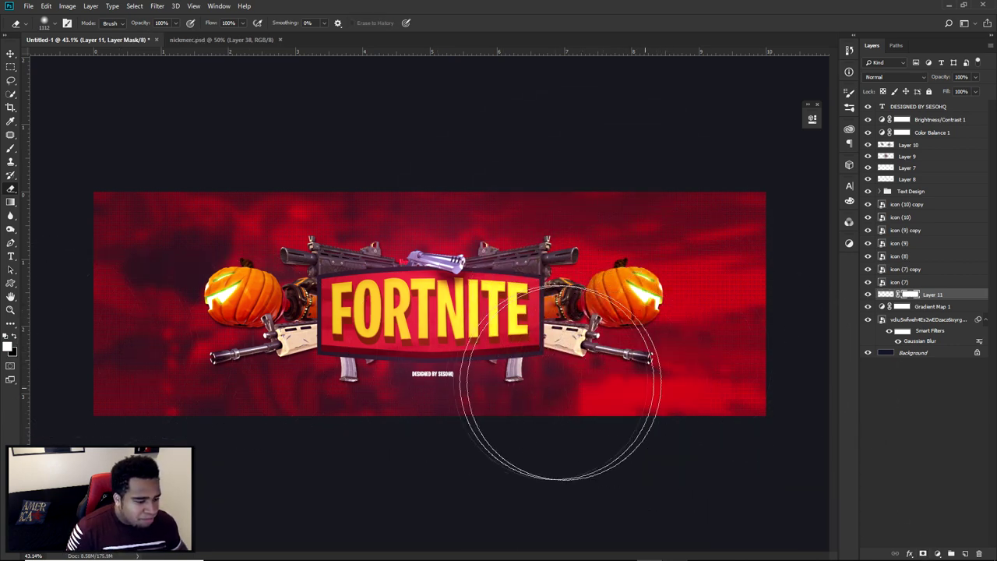
pyautogui.click(17, 338)
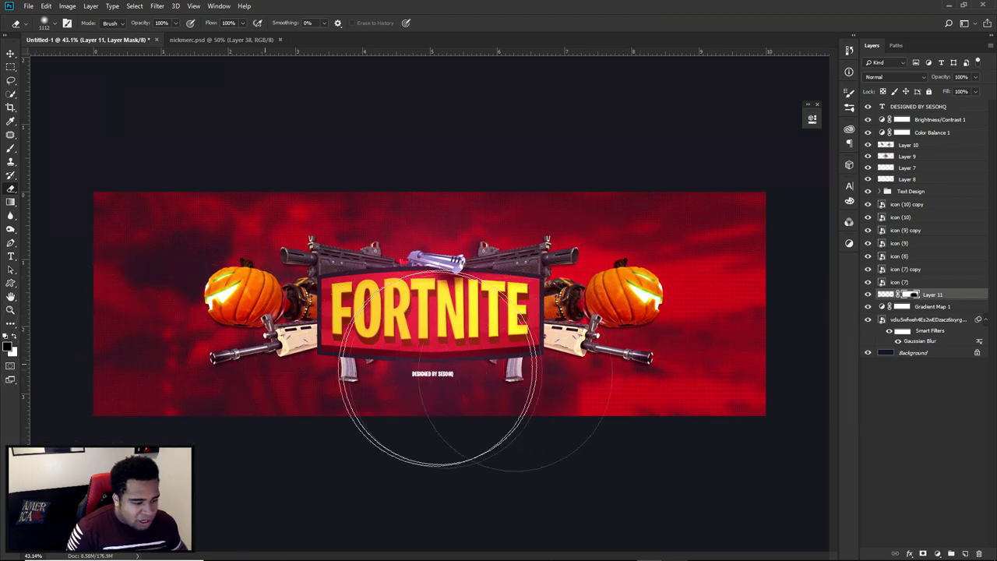
pyautogui.click(16, 337)
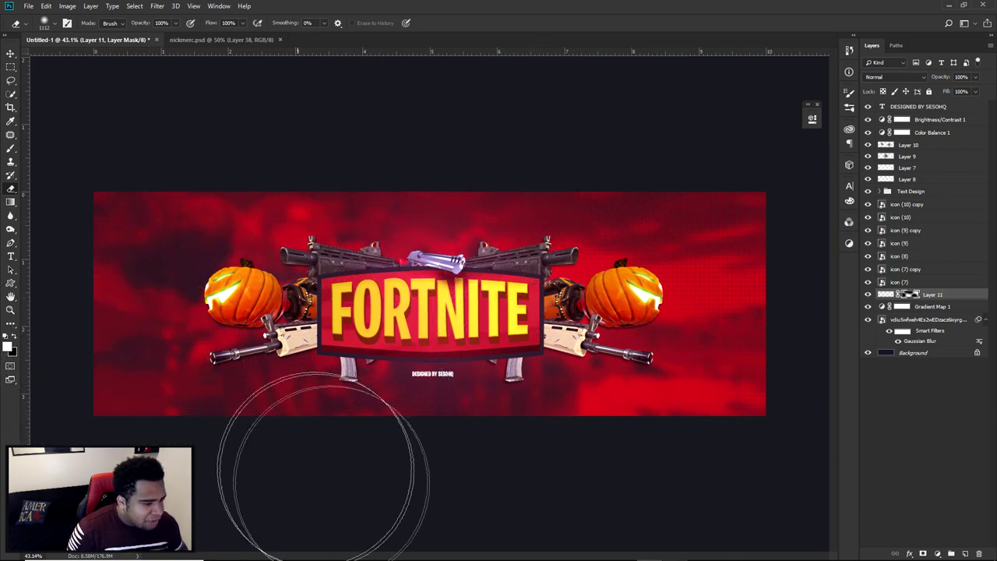
# Add a new layer above the designer credit text and outline a pointed triangular spike path over the banner's upper-right corner.
pyautogui.press('v')
pyautogui.click(218, 39)
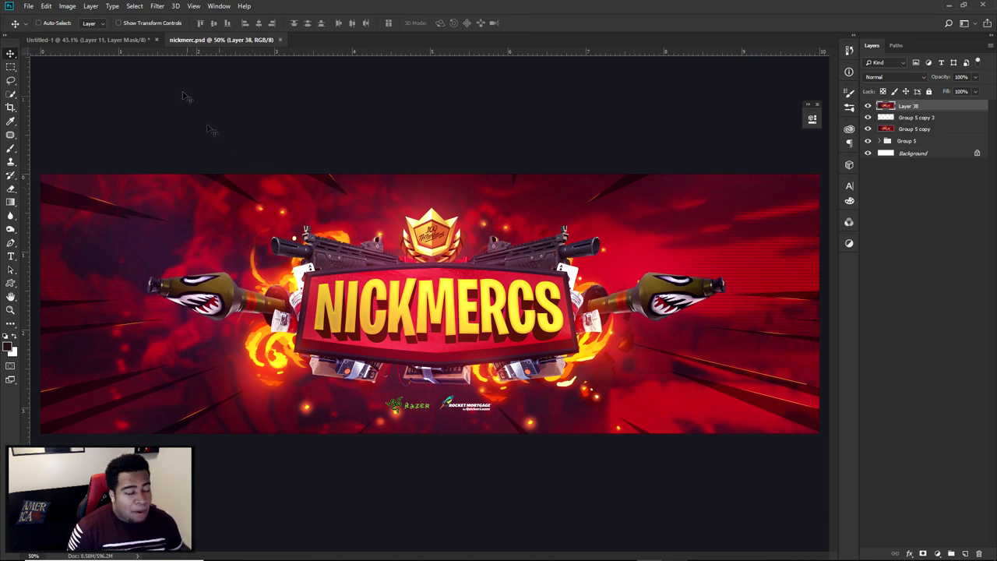
pyautogui.click(85, 39)
pyautogui.click(918, 107)
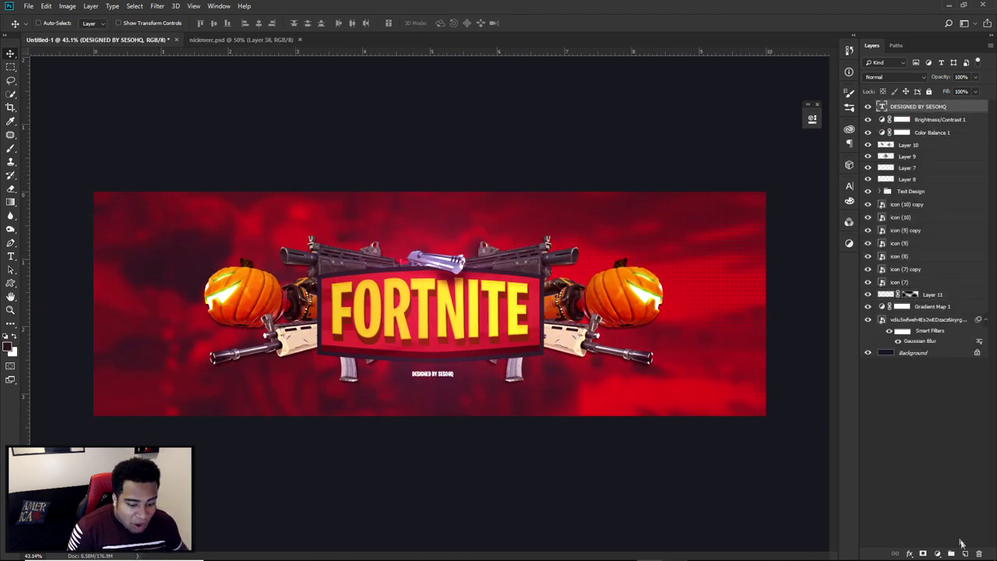
pyautogui.click(965, 553)
pyautogui.press('p')
pyautogui.click(718, 176)
pyautogui.click(672, 226)
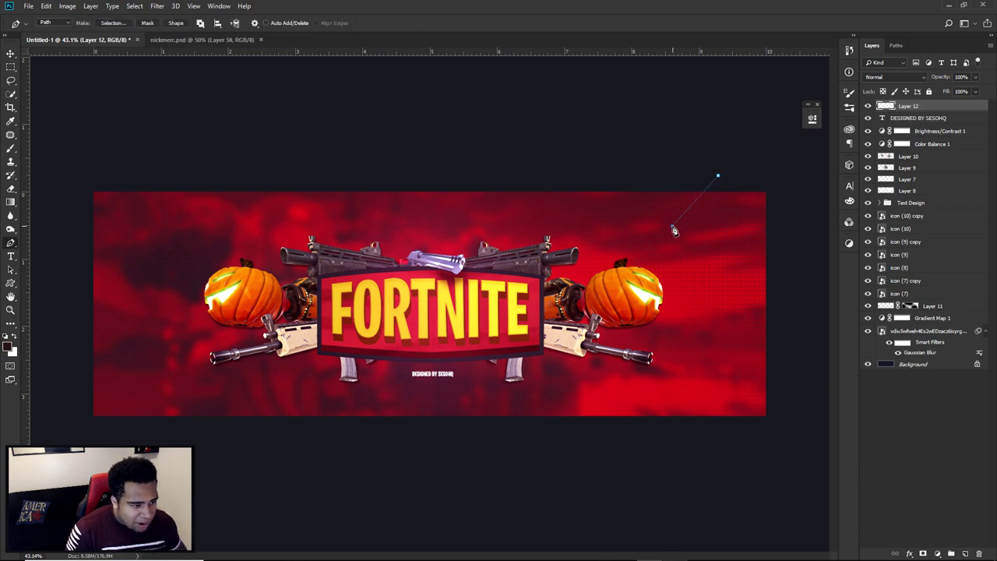
pyautogui.click(775, 168)
pyautogui.click(718, 176)
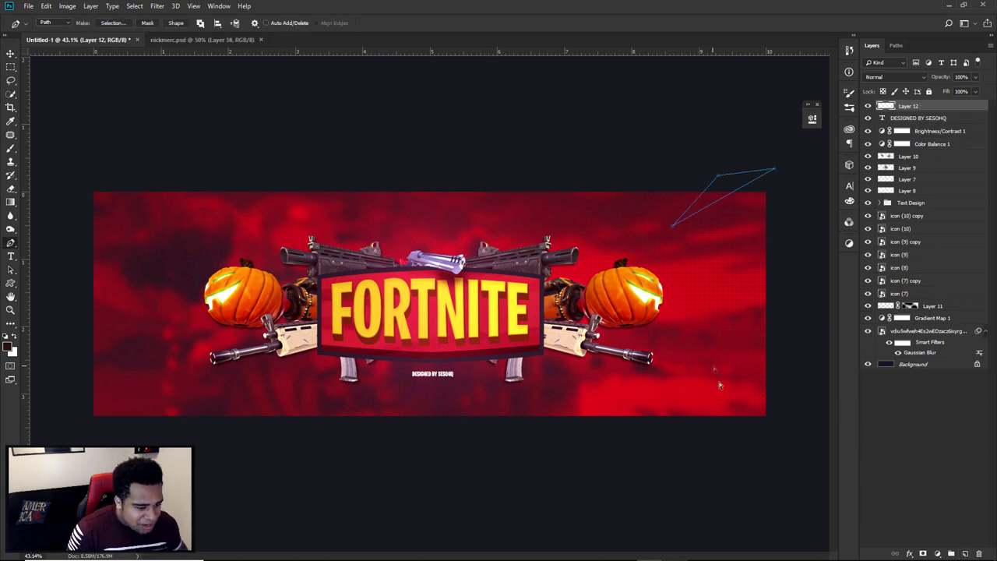
# Outline three more inward-pointing spike paths at the banner's lower-right corner, lower-left corner and lower left edge.
pyautogui.click(684, 375)
pyautogui.moveTo(730, 444); pyautogui.dragTo(769, 464)
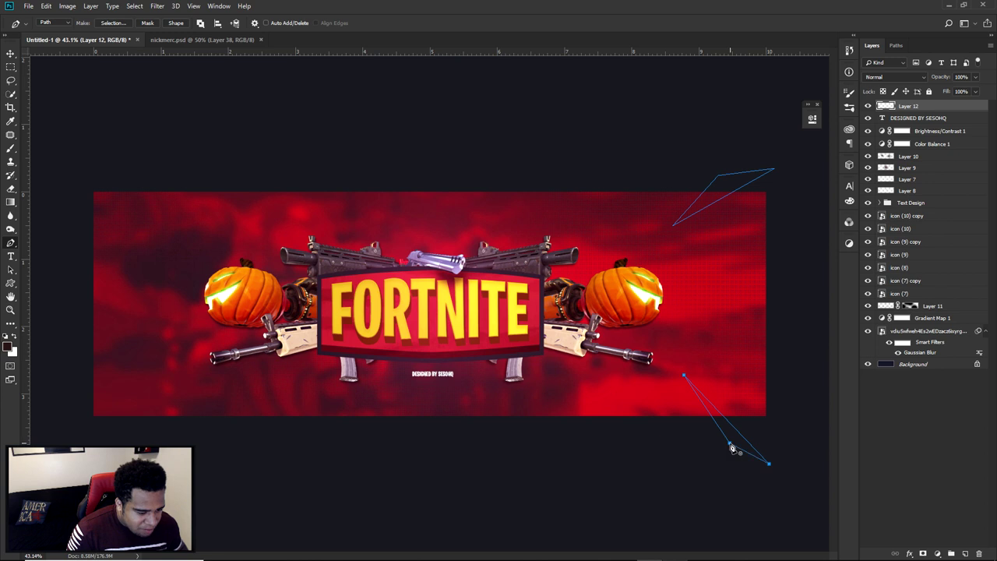
pyautogui.moveTo(165, 437); pyautogui.dragTo(225, 392)
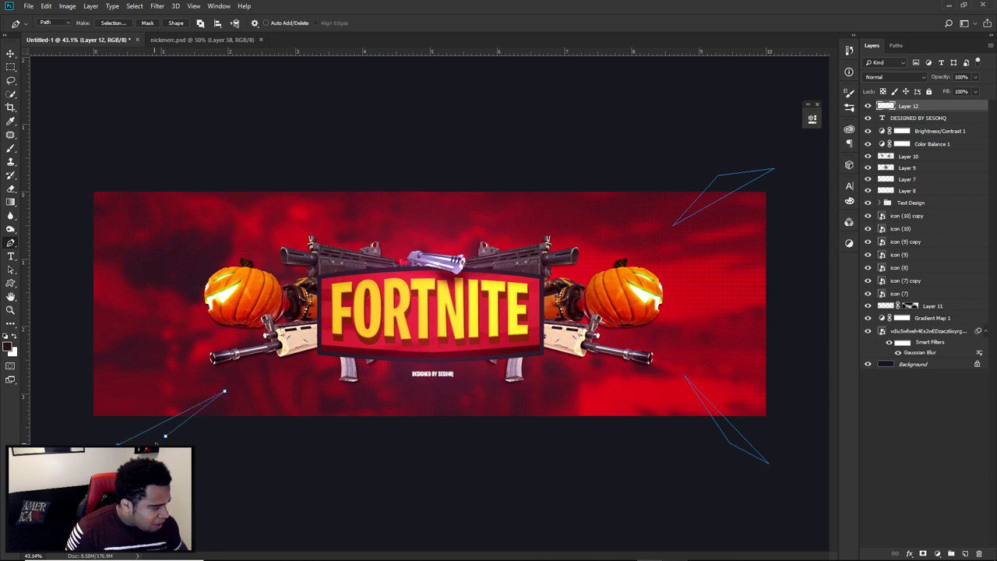
pyautogui.click(77, 382)
pyautogui.click(130, 354)
pyautogui.click(58, 356)
pyautogui.click(76, 382)
pyautogui.moveTo(58, 371)
pyautogui.mouseDown()
pyautogui.moveTo(53, 349)
pyautogui.moveTo(57, 375)
pyautogui.mouseUp()
# Outline a long spike path over the banner's upper-left corner and a small one on its top edge.
pyautogui.click(76, 178)
pyautogui.click(162, 218)
pyautogui.click(91, 156)
pyautogui.click(76, 179)
pyautogui.click(353, 184)
pyautogui.click(376, 208)
pyautogui.click(372, 170)
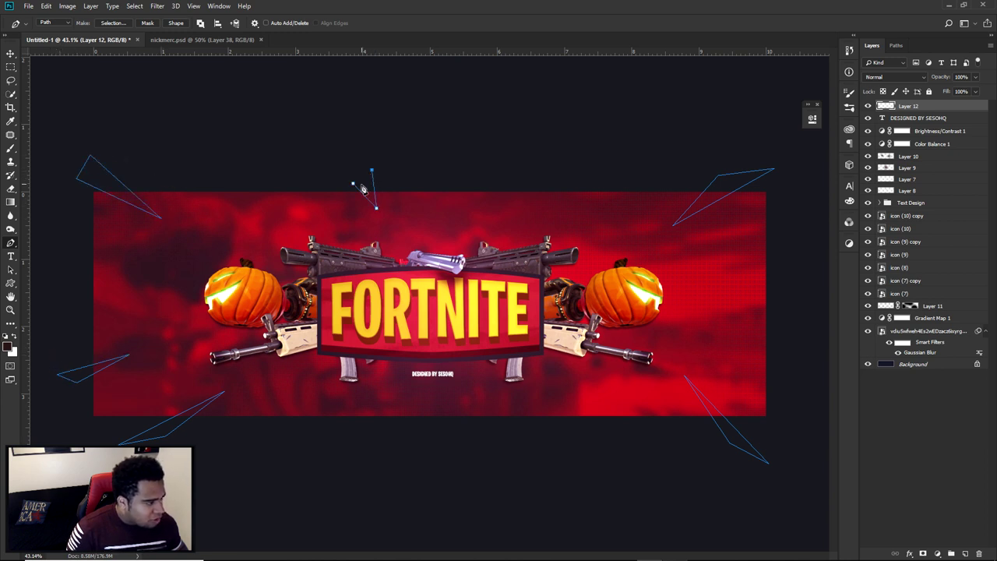
pyautogui.click(353, 185)
# Fill the spike paths with black on Layer 12 and delete the paths.
pyautogui.rightClick(538, 218)
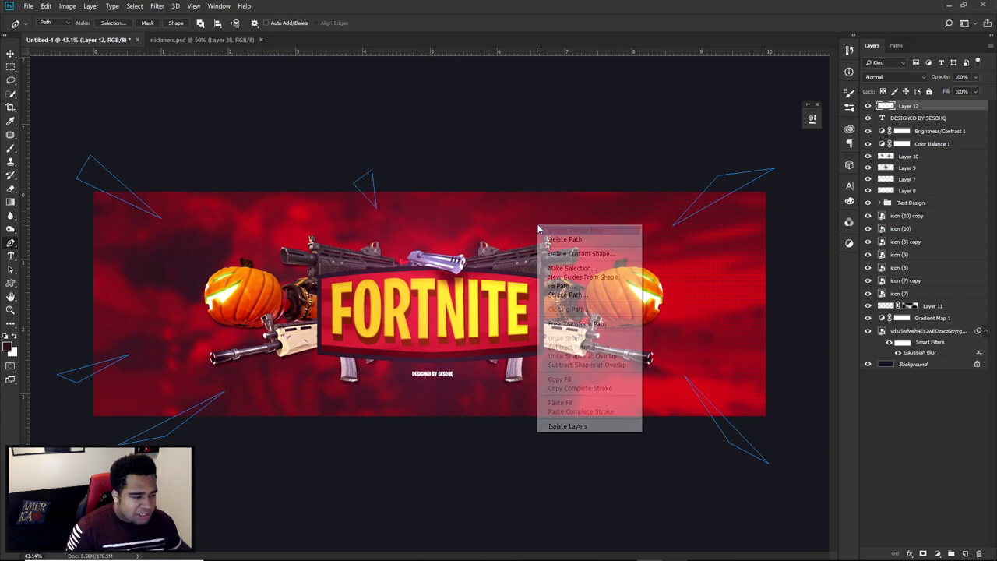
pyautogui.click(581, 276)
pyautogui.click(594, 255)
pyautogui.click(596, 334)
pyautogui.click(666, 254)
pyautogui.rightClick(638, 246)
pyautogui.click(662, 263)
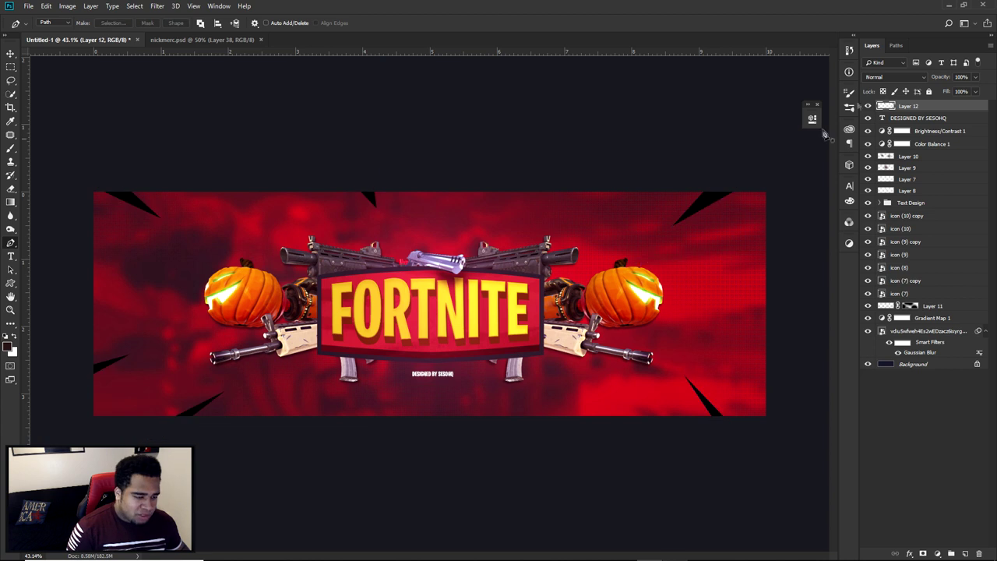
pyautogui.click(911, 77)
pyautogui.click(900, 182)
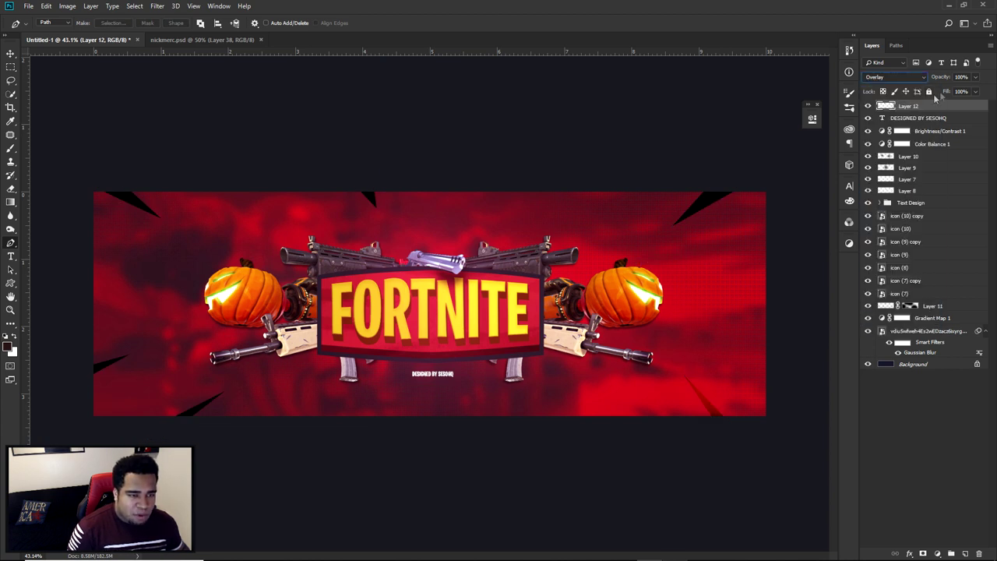
pyautogui.hotkey('ctrl', 'z')
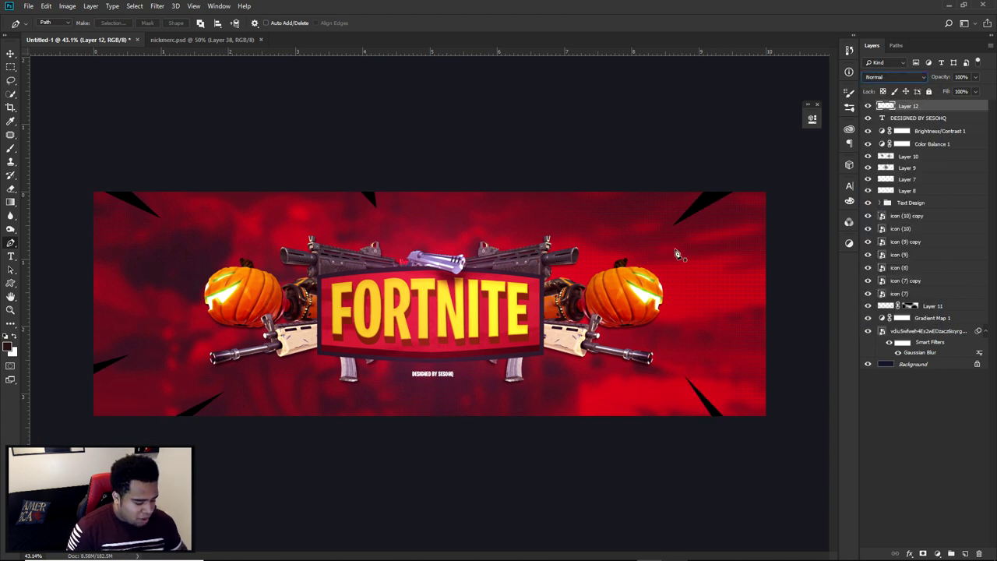
pyautogui.press('v')
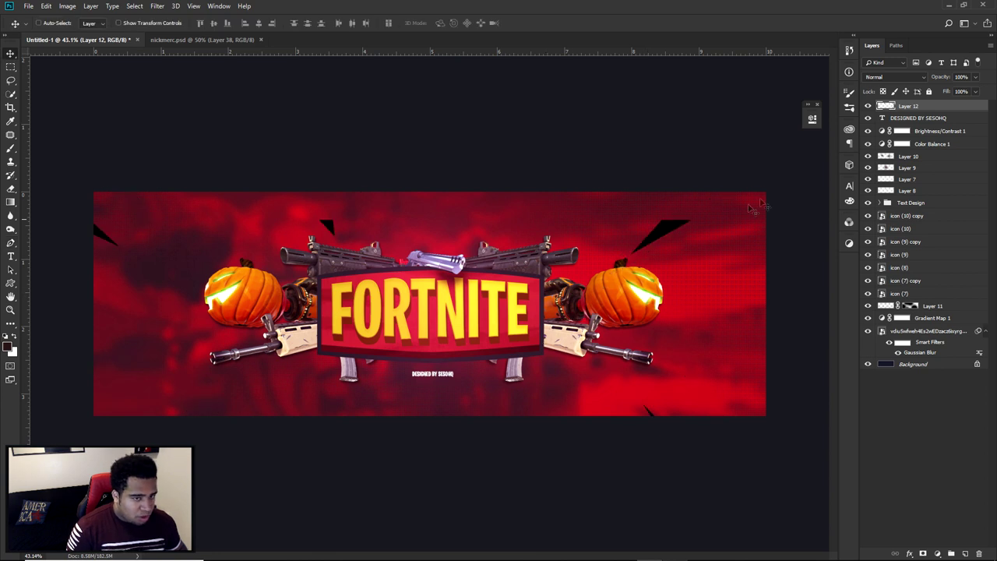
# Blend the black spikes on Layer 12 into the background with Overlay mode at 45% opacity.
pyautogui.click(896, 78)
pyautogui.click(874, 203)
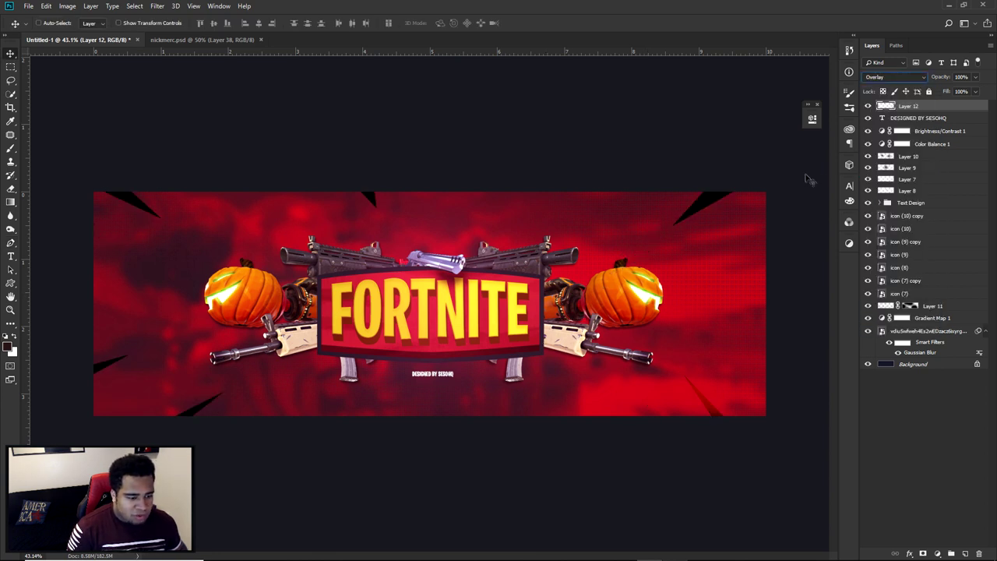
pyautogui.moveTo(975, 77); pyautogui.dragTo(955, 91)
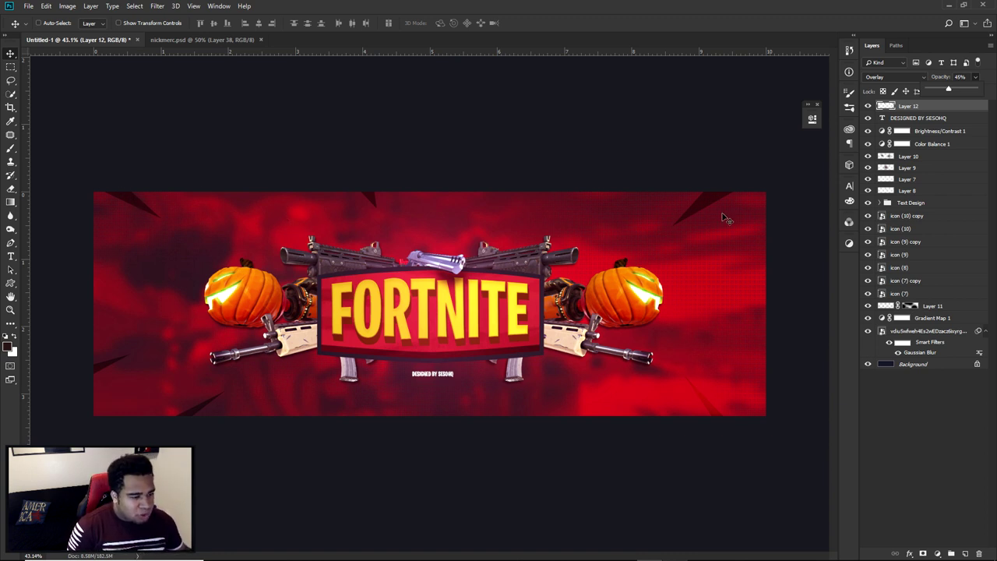
# Add a new layer above Layer 12 and draw straight path lines along the edges of the upper-left and left-edge spikes.
pyautogui.click(964, 550)
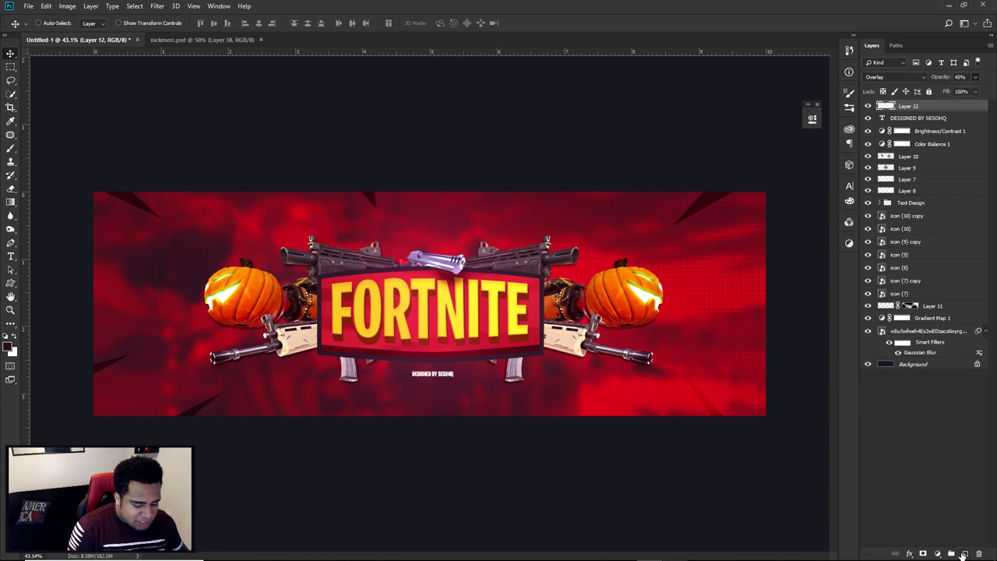
pyautogui.press('p')
pyautogui.scroll(3, 189, 234)
pyautogui.scroll(5, 88, 169)
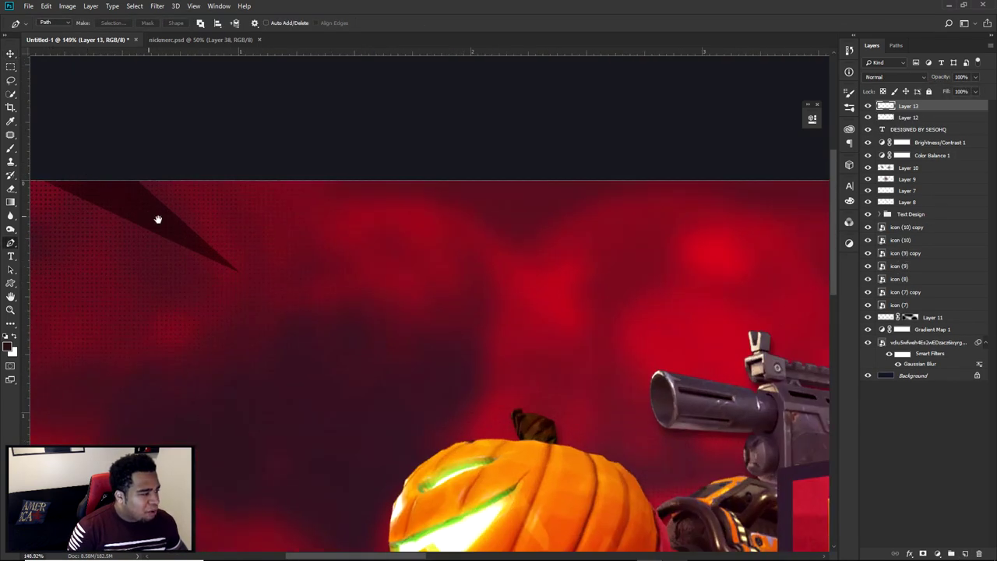
pyautogui.click(379, 156)
pyautogui.click(515, 276)
pyautogui.hscroll(1, 527, 291)
pyautogui.scroll(-4, 532, 316)
pyautogui.moveTo(528, 378); pyautogui.dragTo(535, 117)
pyautogui.click(353, 194)
pyautogui.click(426, 162)
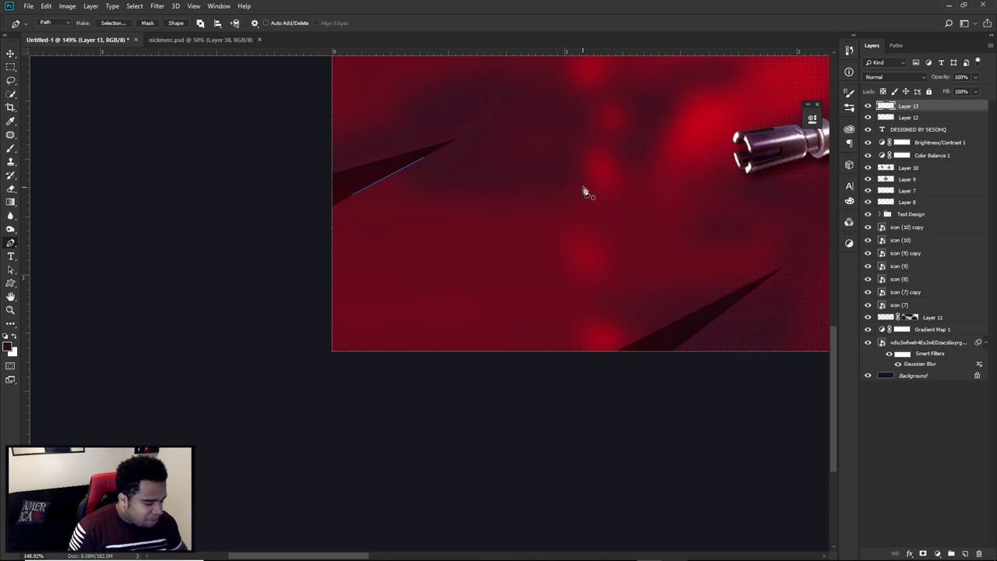
# Set the Brush to a size of 2 px with 90% hardness.
pyautogui.press('b')
pyautogui.rightClick(608, 186)
pyautogui.click(711, 183)
pyautogui.write('2')
pyautogui.press('Tab')
pyautogui.write('90')
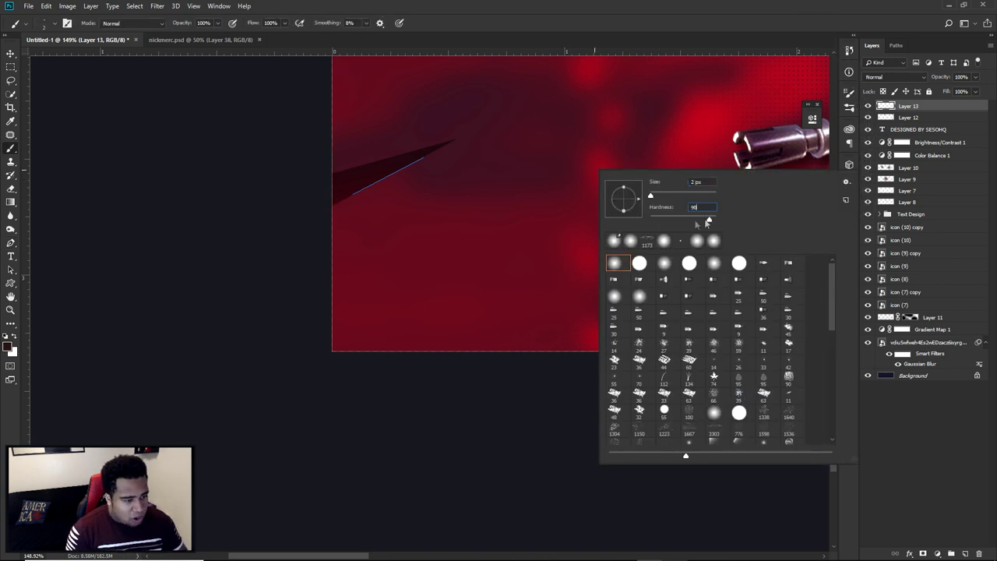
pyautogui.press('Return')
pyautogui.press('p')
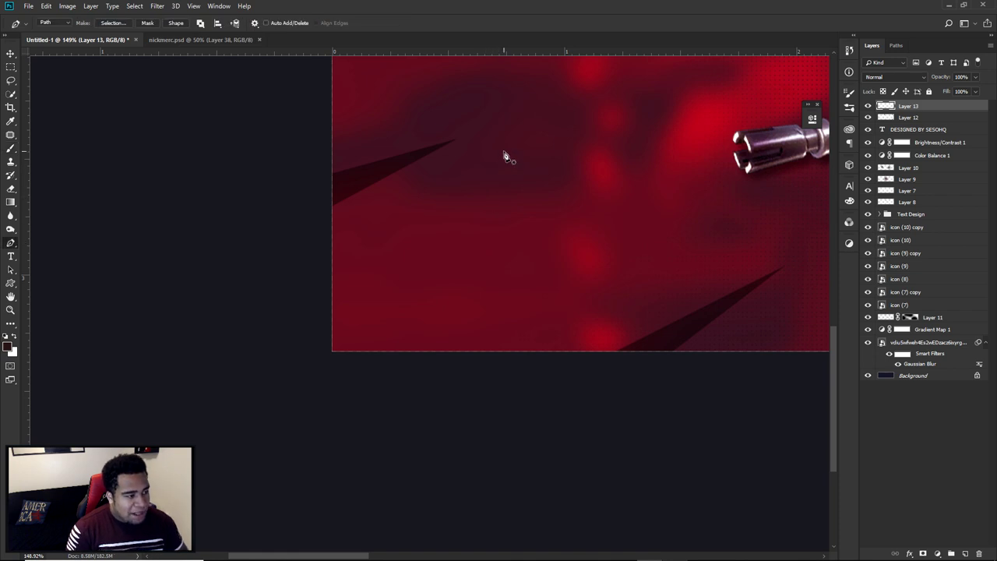
# Stroke the edge lines with the brush on Layer 13 and delete the path.
pyautogui.scroll(-2, 442, 209)
pyautogui.rightClick(491, 169)
pyautogui.click(537, 238)
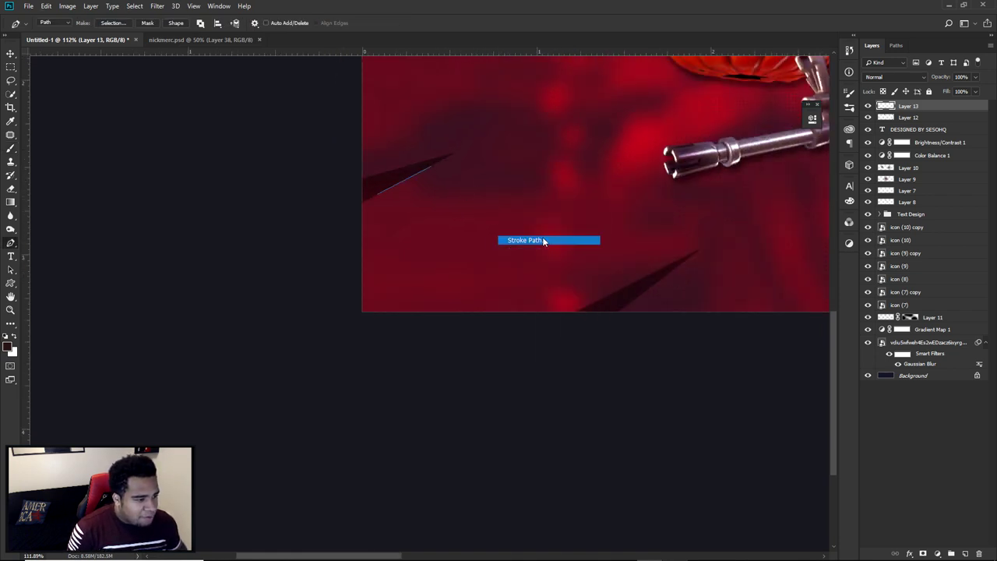
pyautogui.click(644, 185)
pyautogui.rightClick(537, 161)
pyautogui.click(585, 169)
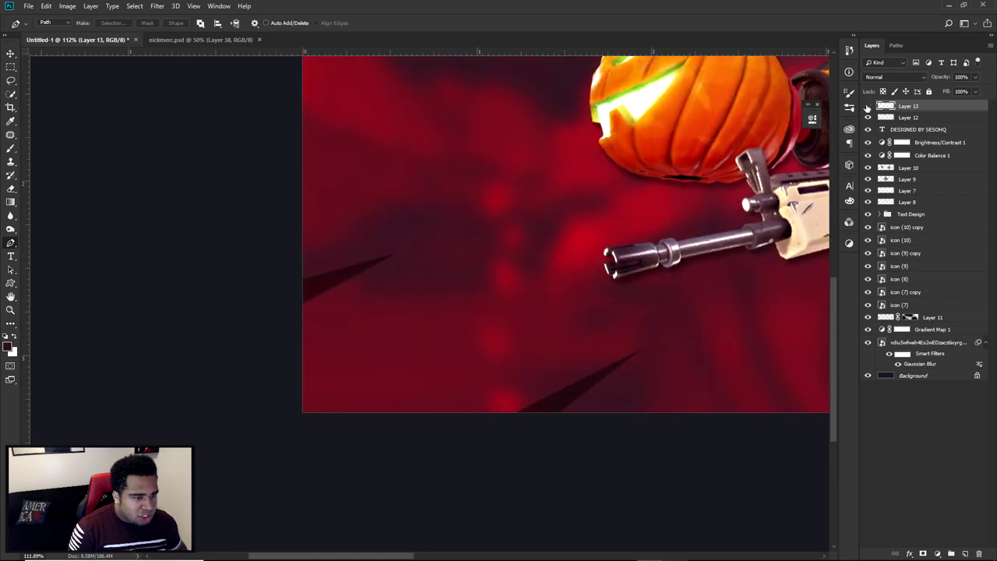
# Apply a Color Overlay to Layer 13 in golden yellow (#edb626) sampled from the banner artwork.
pyautogui.scroll(-3, 818, 185)
pyautogui.doubleClick(942, 109)
pyautogui.click(602, 345)
pyautogui.moveTo(653, 213); pyautogui.dragTo(589, 334)
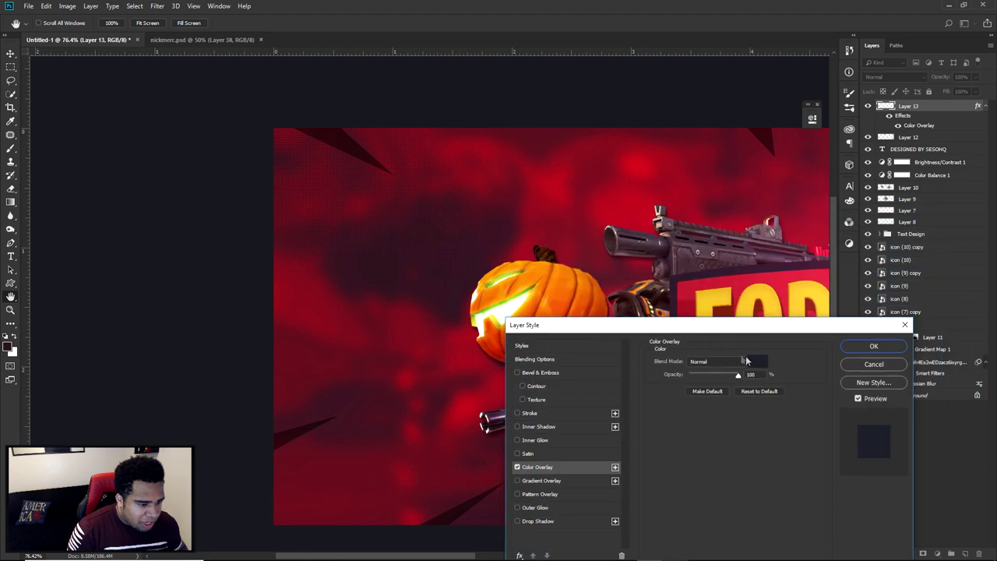
pyautogui.click(758, 362)
pyautogui.moveTo(747, 236); pyautogui.dragTo(733, 362)
pyautogui.click(764, 289)
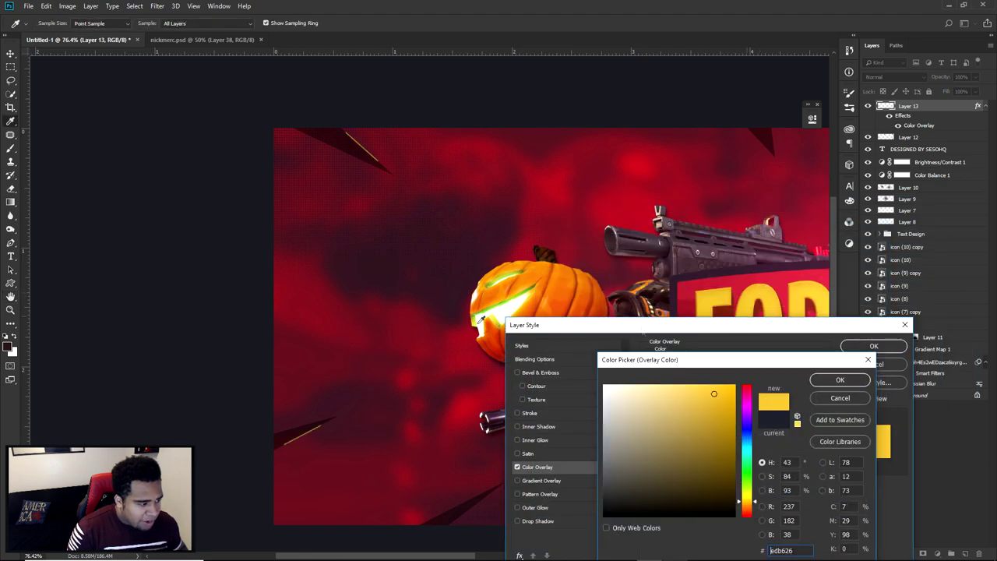
pyautogui.click(839, 380)
pyautogui.click(873, 346)
# Duplicate all layers from Layer 13 down to Background and merge the copies into a single layer on top.
pyautogui.scroll(-5, 348, 344)
pyautogui.press('p')
pyautogui.click(251, 39)
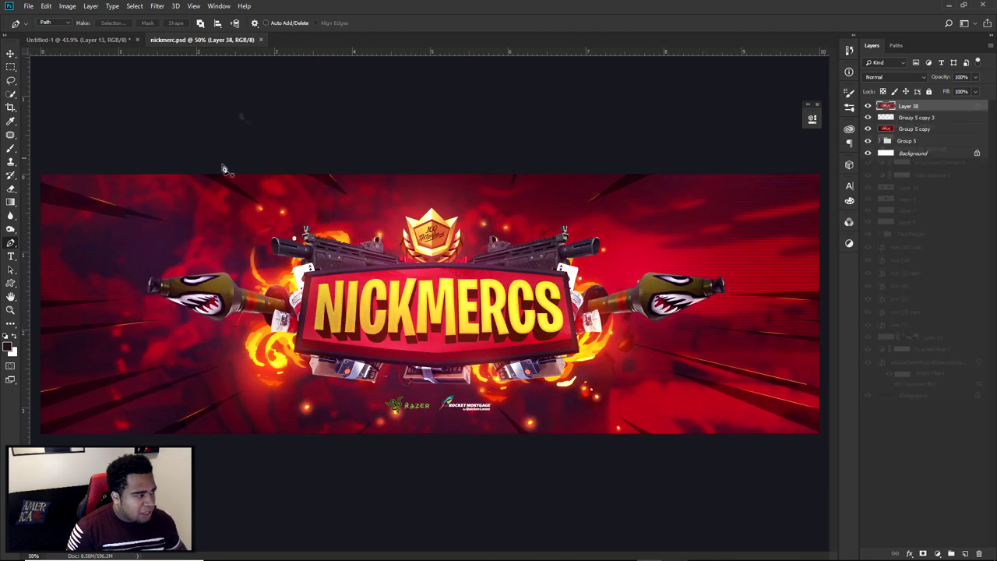
pyautogui.click(78, 39)
pyautogui.press('v')
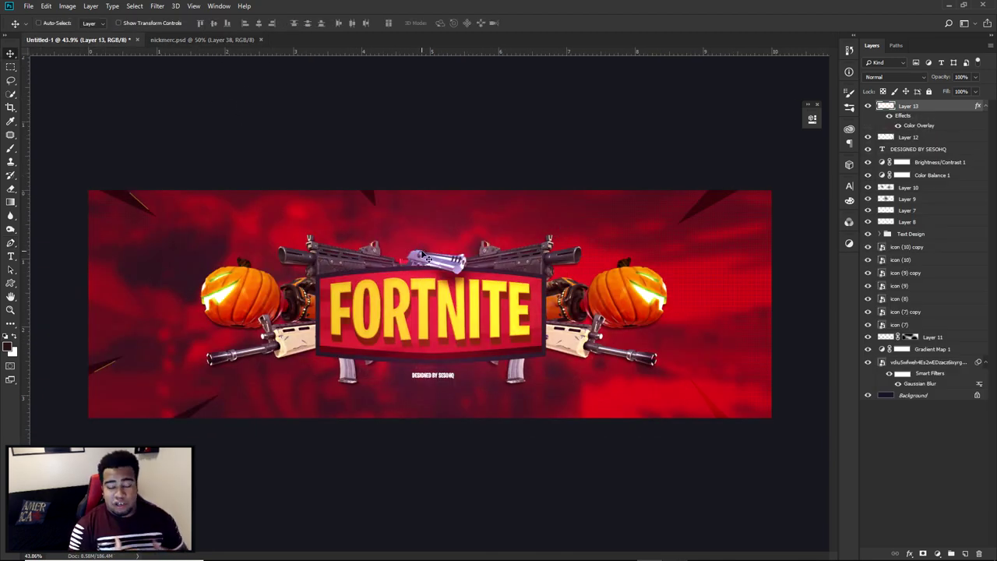
pyautogui.keyDown('shift'); pyautogui.click(914, 395); pyautogui.keyUp('shift')
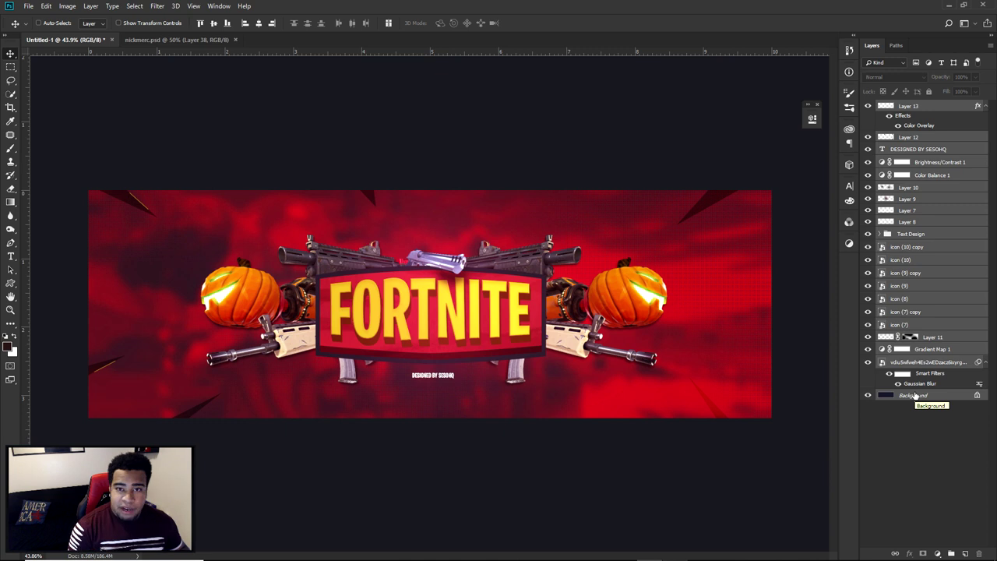
pyautogui.hotkey('ctrl', 'j')
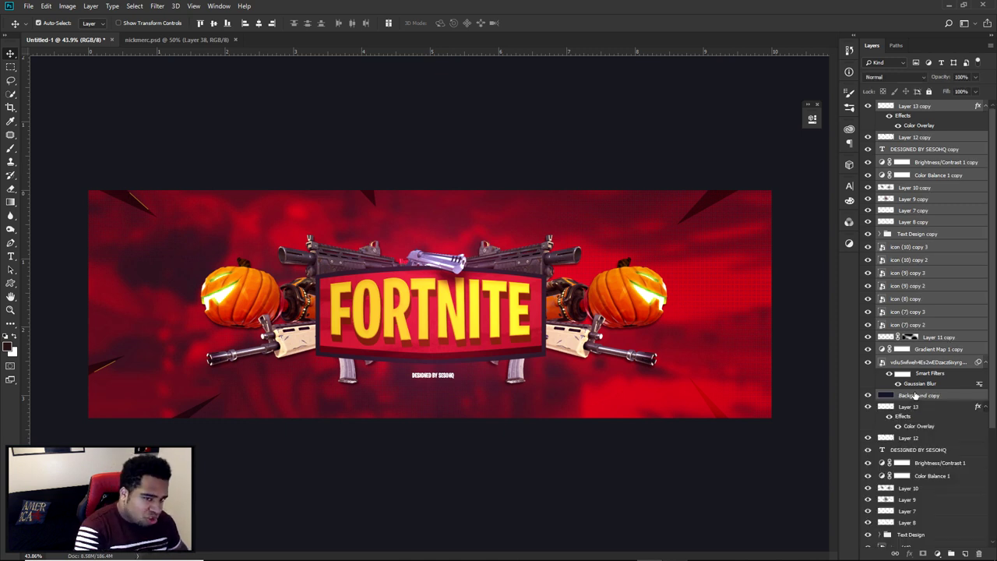
pyautogui.hotkey('ctrl', 'e')
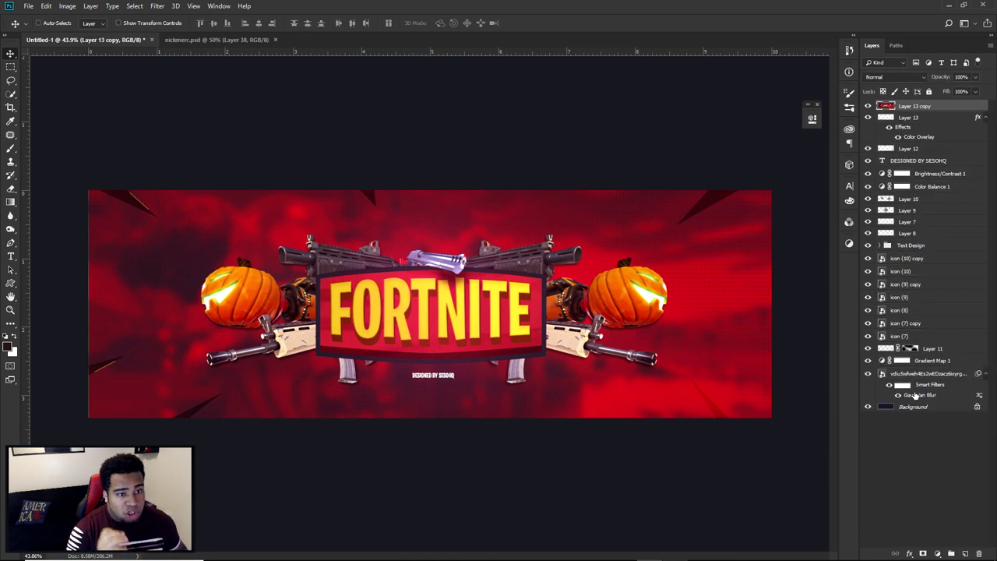
# Apply the Paint Daubs filter to Layer 13 copy with brush size 1, sharpness 1 and the Simple brush type, and compare before and after.
pyautogui.click(157, 5)
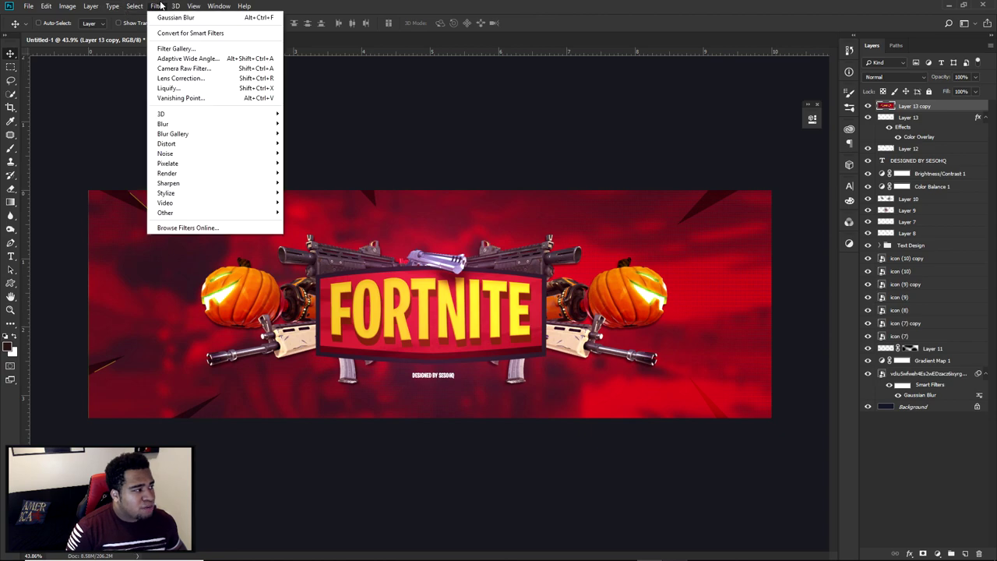
pyautogui.click(177, 48)
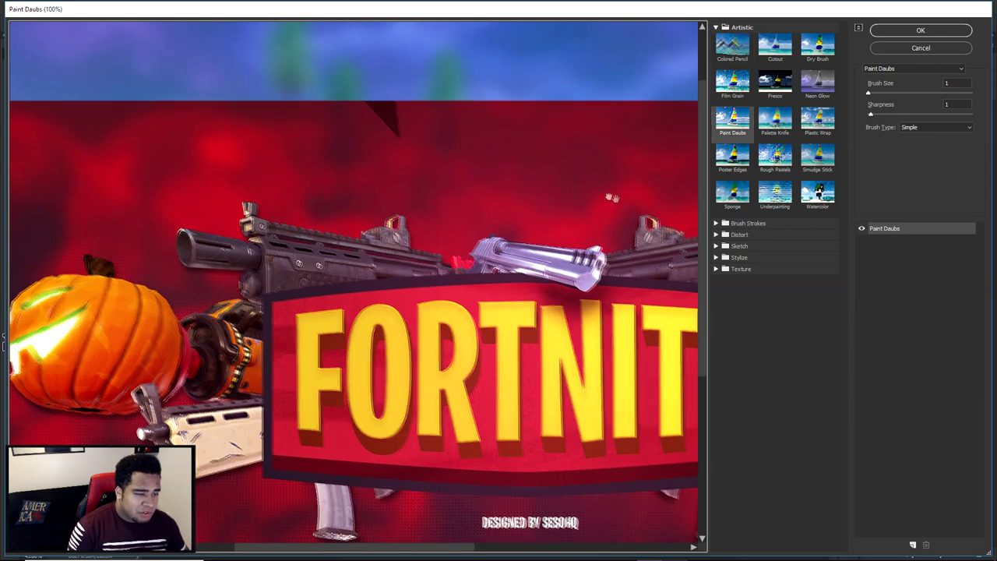
pyautogui.moveTo(614, 199); pyautogui.dragTo(502, 145)
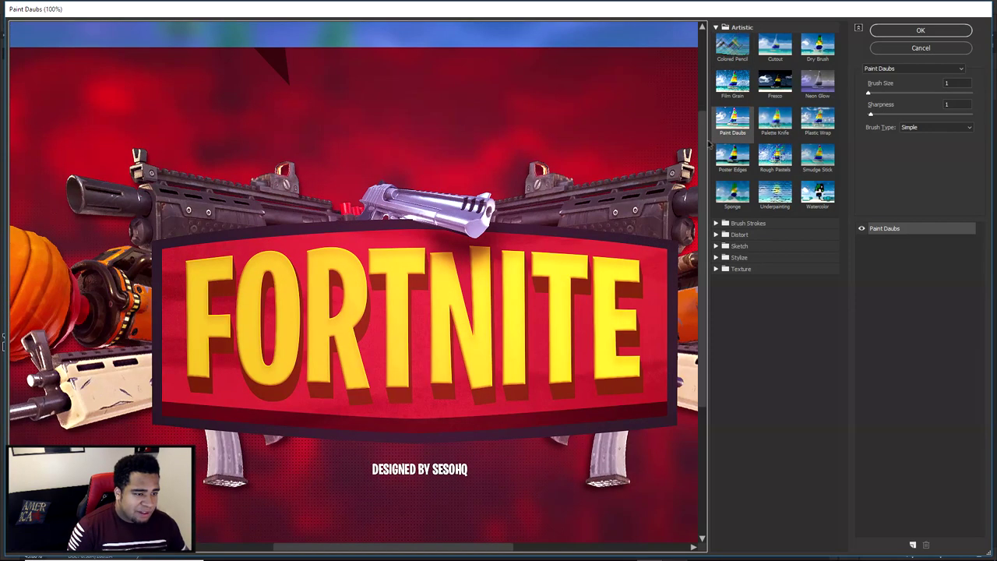
pyautogui.click(956, 83)
pyautogui.click(958, 104)
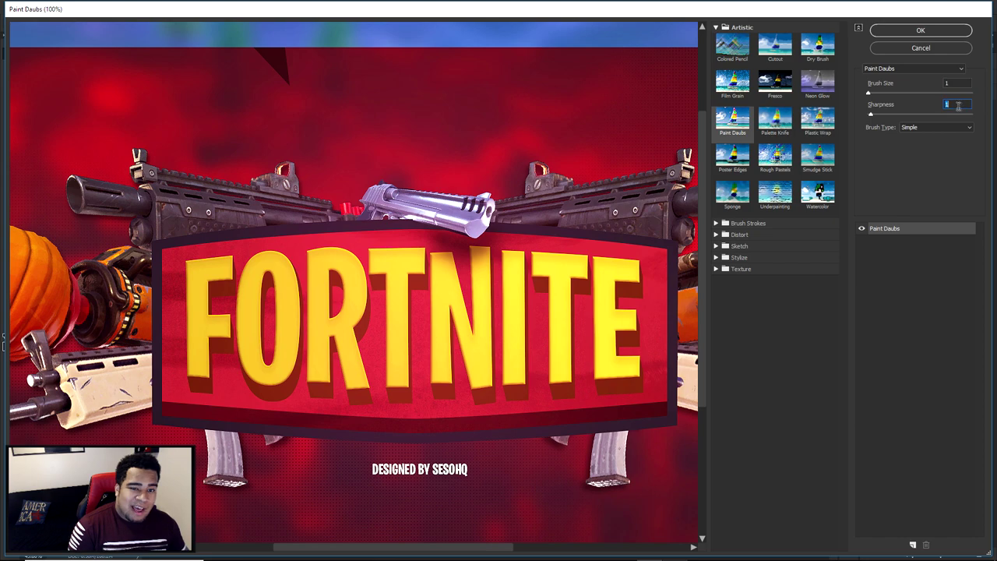
pyautogui.click(902, 36)
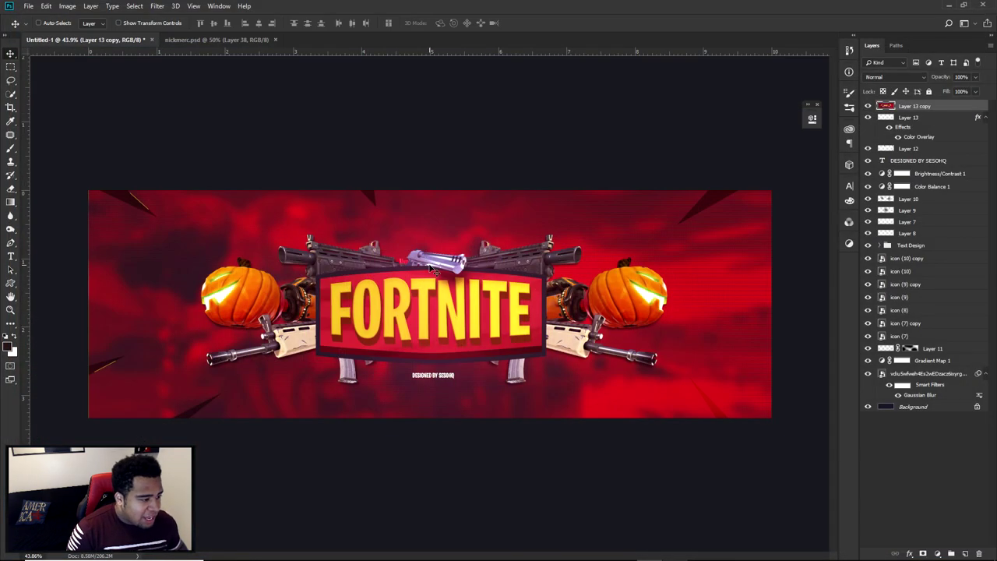
pyautogui.scroll(4, 402, 304)
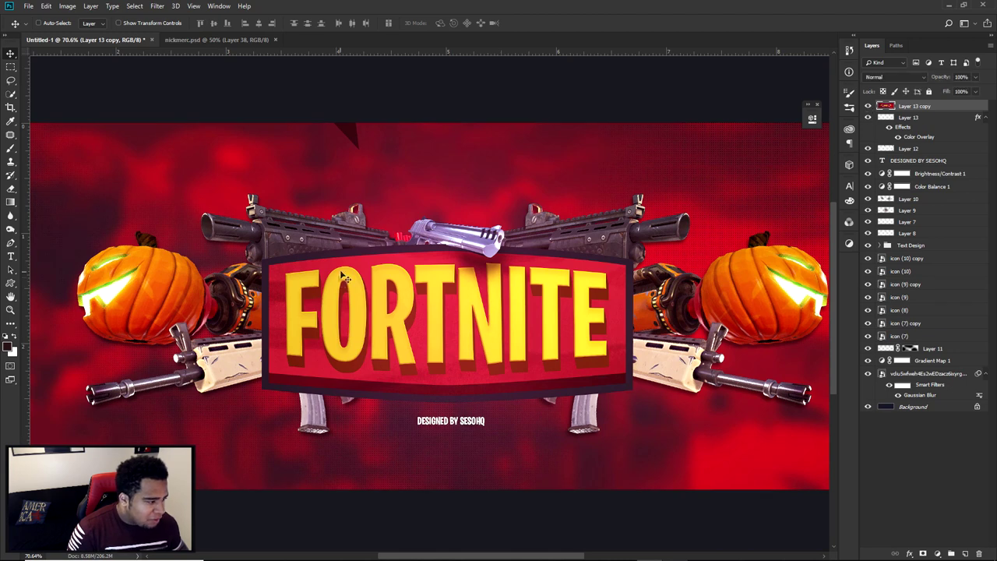
pyautogui.click(867, 106)
pyautogui.click(867, 106)
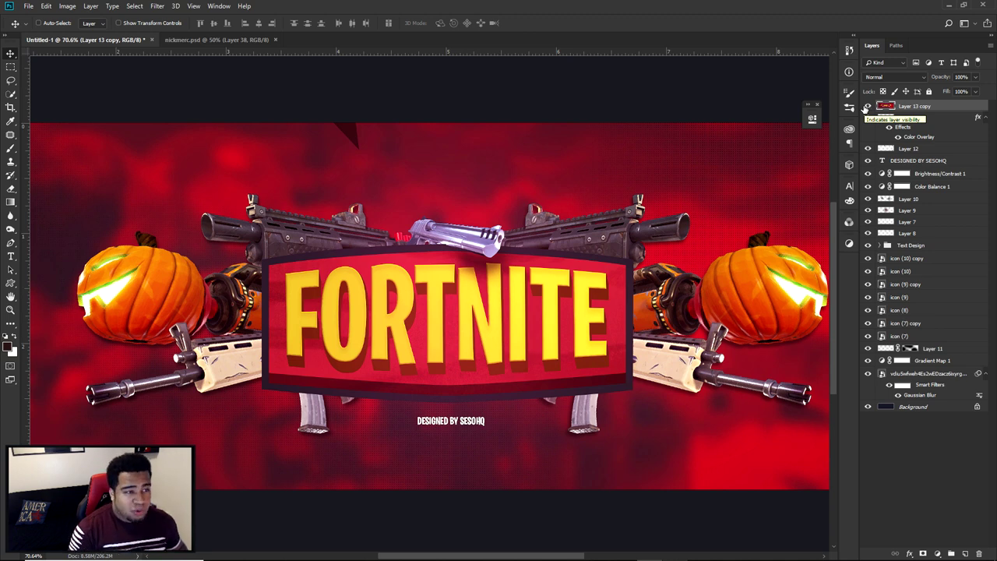
# Check the nickmerc.psd reference, then duplicate all layers of the Fortnite banner and merge the copies into a single layer on top.
pyautogui.click(234, 40)
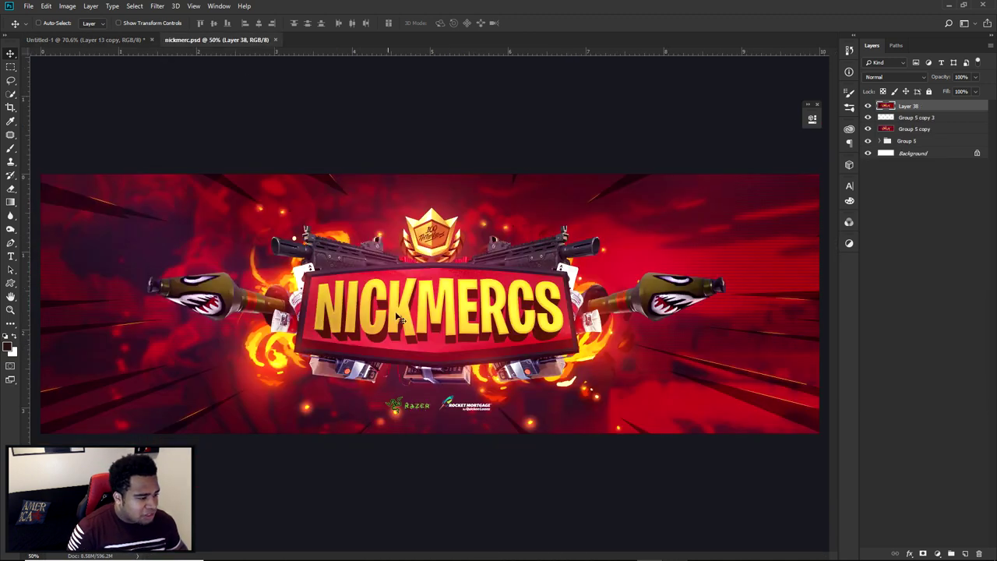
pyautogui.click(116, 42)
pyautogui.hotkey('ctrl', 'alt', 'a')
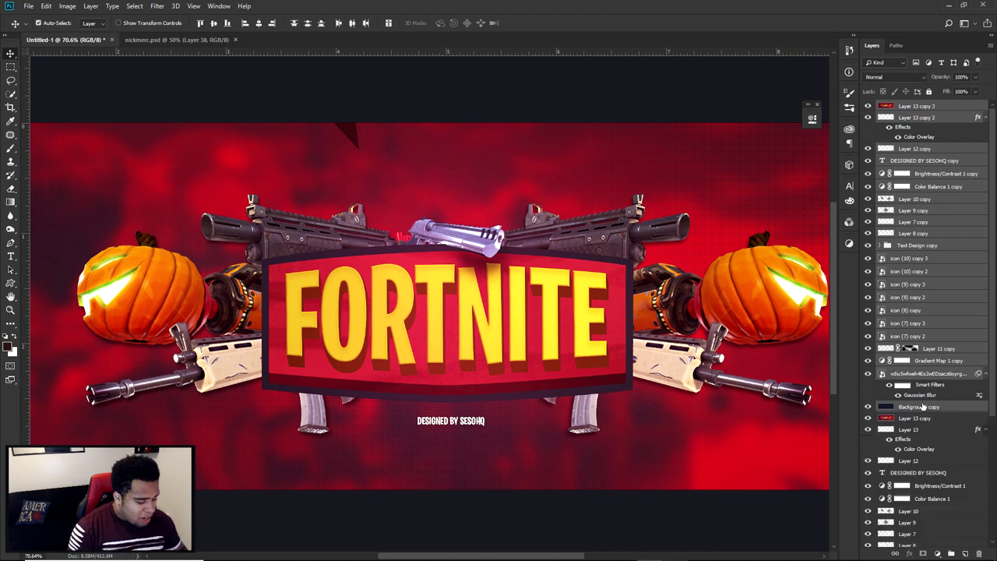
pyautogui.hotkey('ctrl', 'alt', 'e')
# Apply the Sharpen filter to the new merged layer.
pyautogui.click(156, 6)
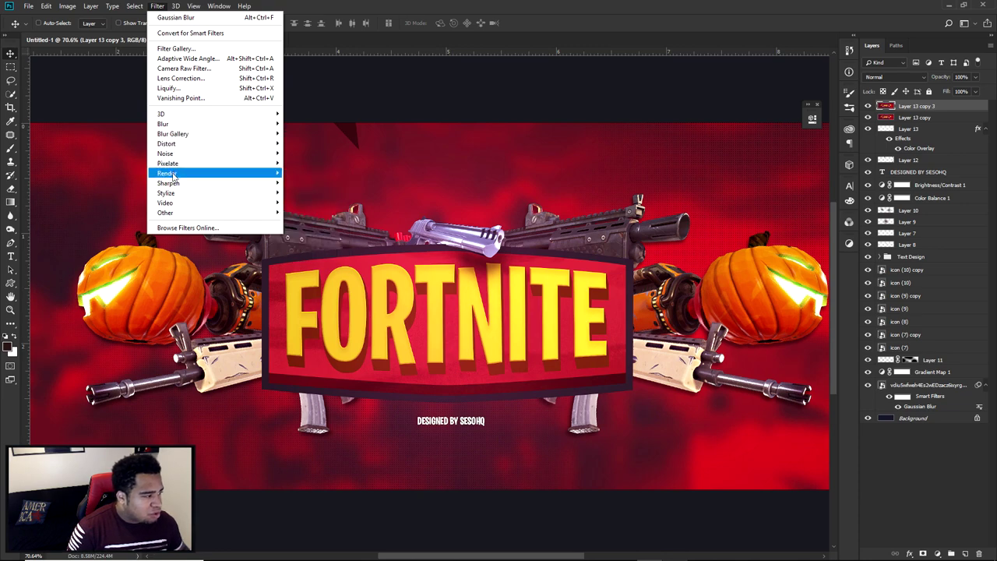
pyautogui.moveTo(170, 184)
pyautogui.click(303, 193)
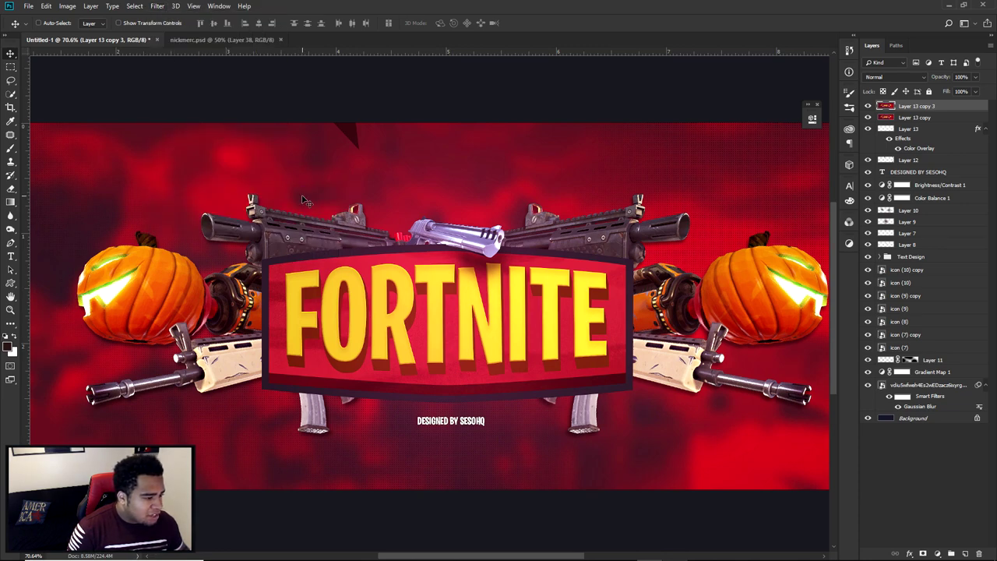
pyautogui.scroll(-2, 425, 200)
pyautogui.scroll(-2, 423, 204)
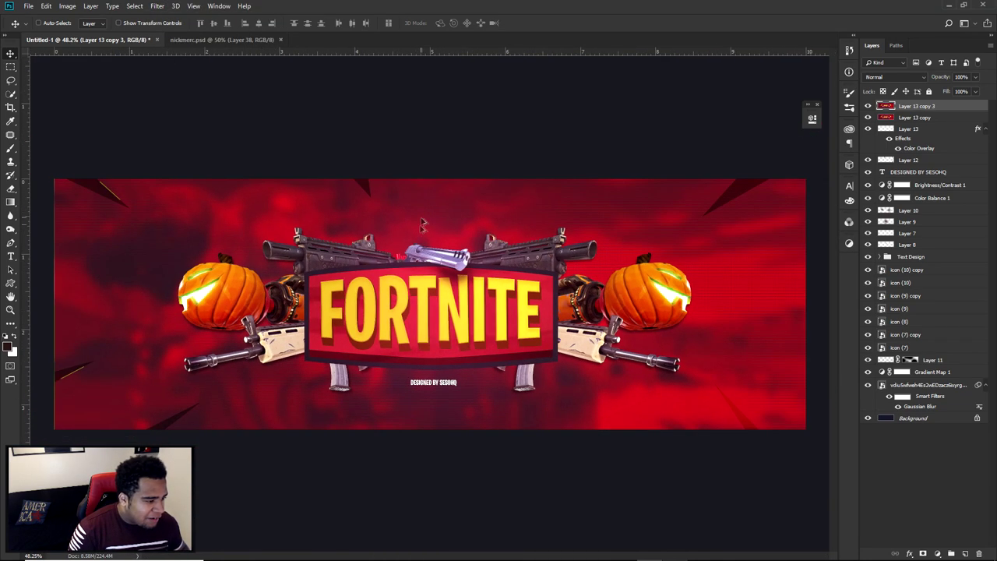
pyautogui.scroll(3, 423, 226)
pyautogui.moveTo(436, 306); pyautogui.dragTo(519, 232)
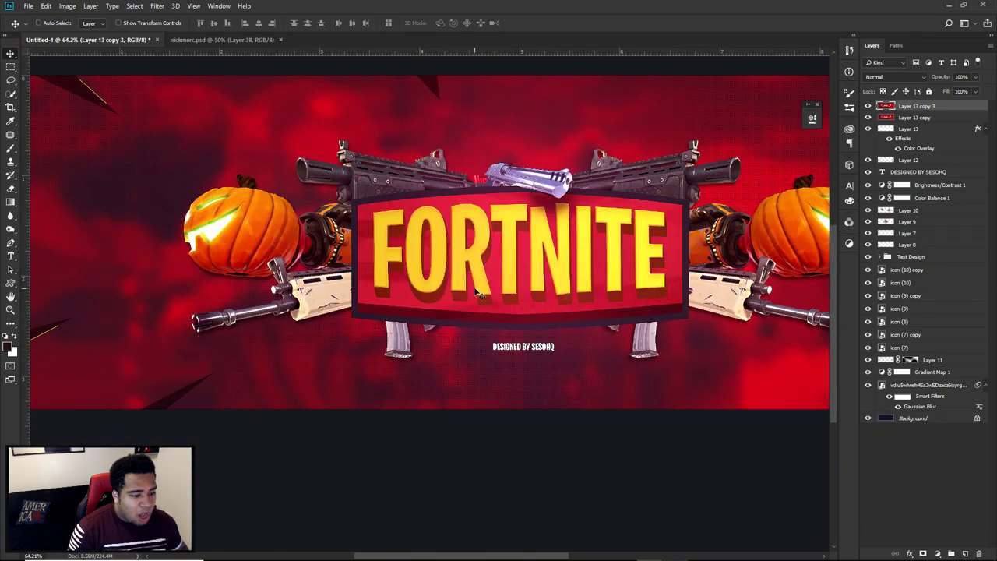
pyautogui.scroll(-3, 480, 292)
pyautogui.scroll(1, 504, 284)
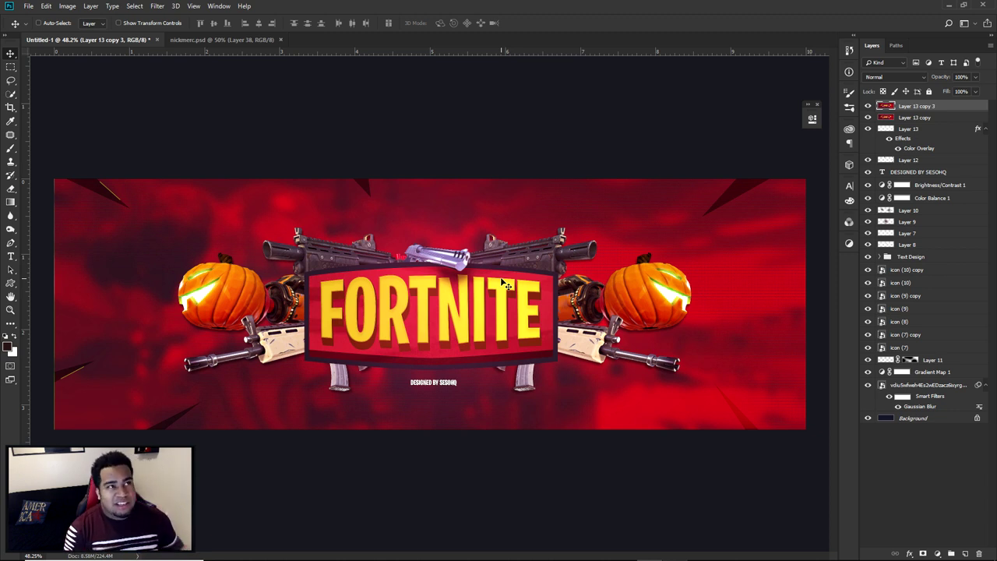
# Select Layer 9.
pyautogui.click(918, 224)
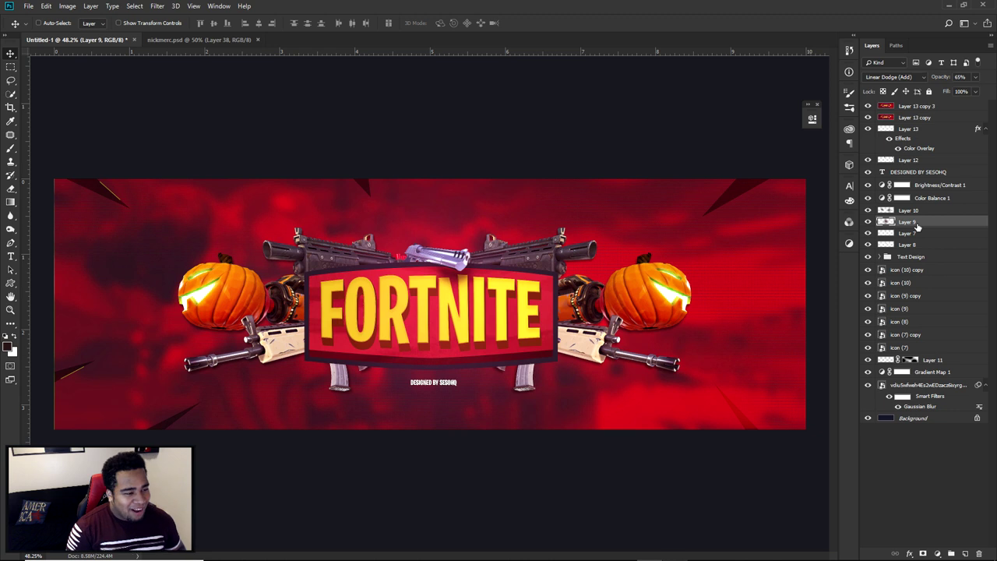